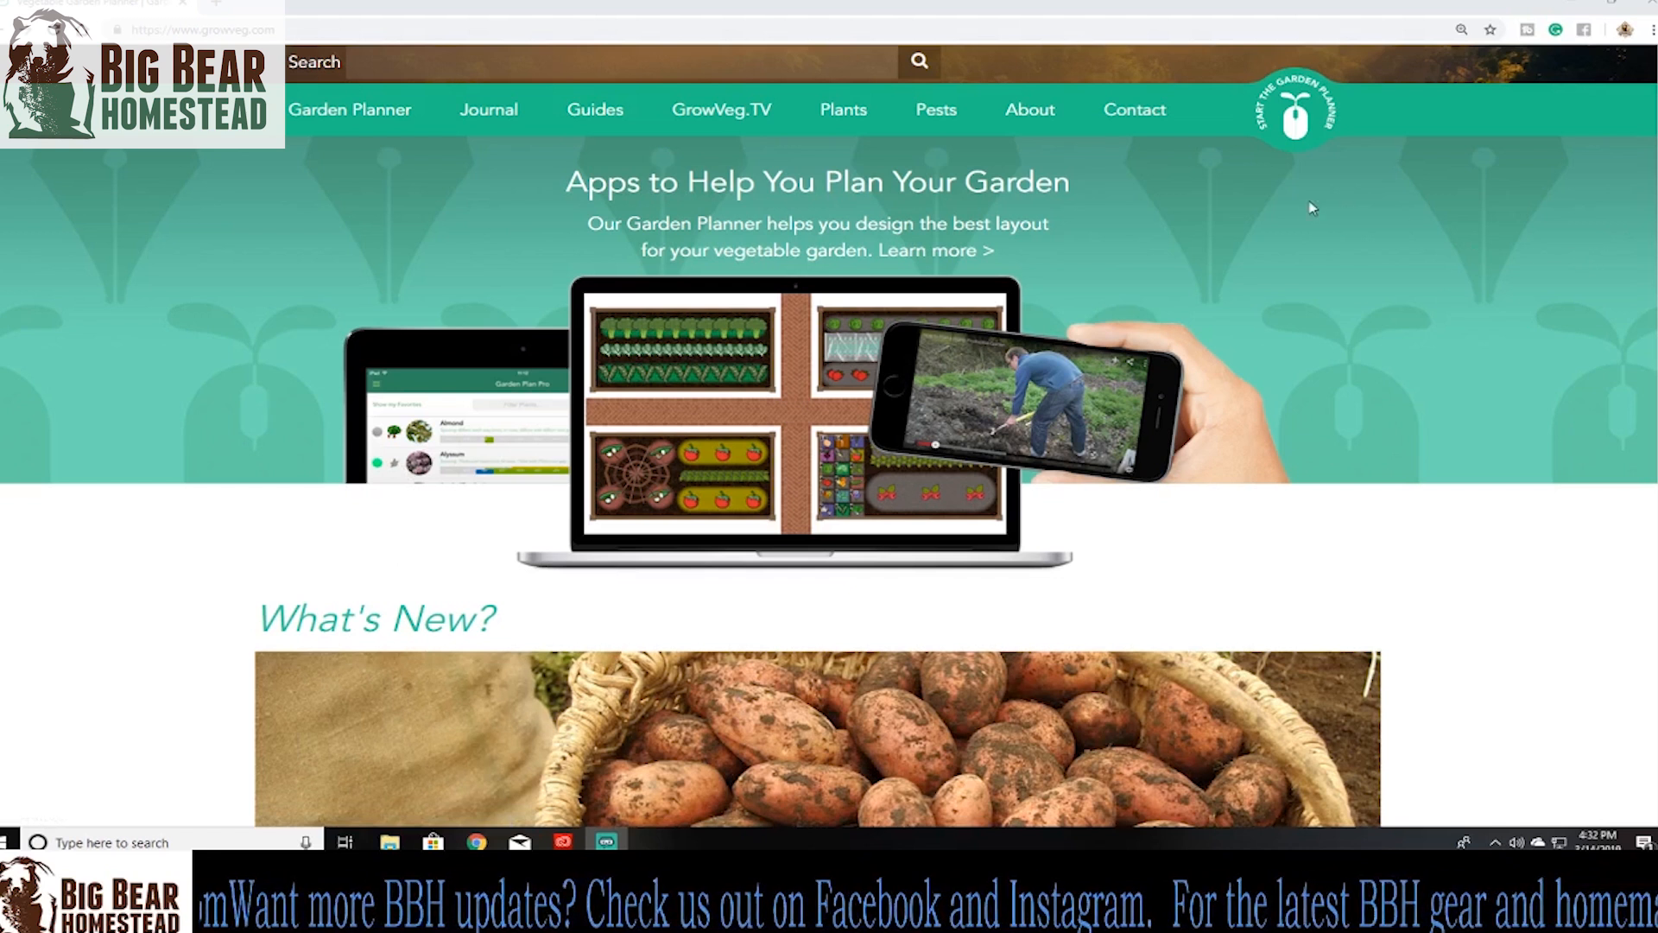
- Start the Garden Planner, then review the garden location and save the location and frost date settings
left_click(1295, 126)
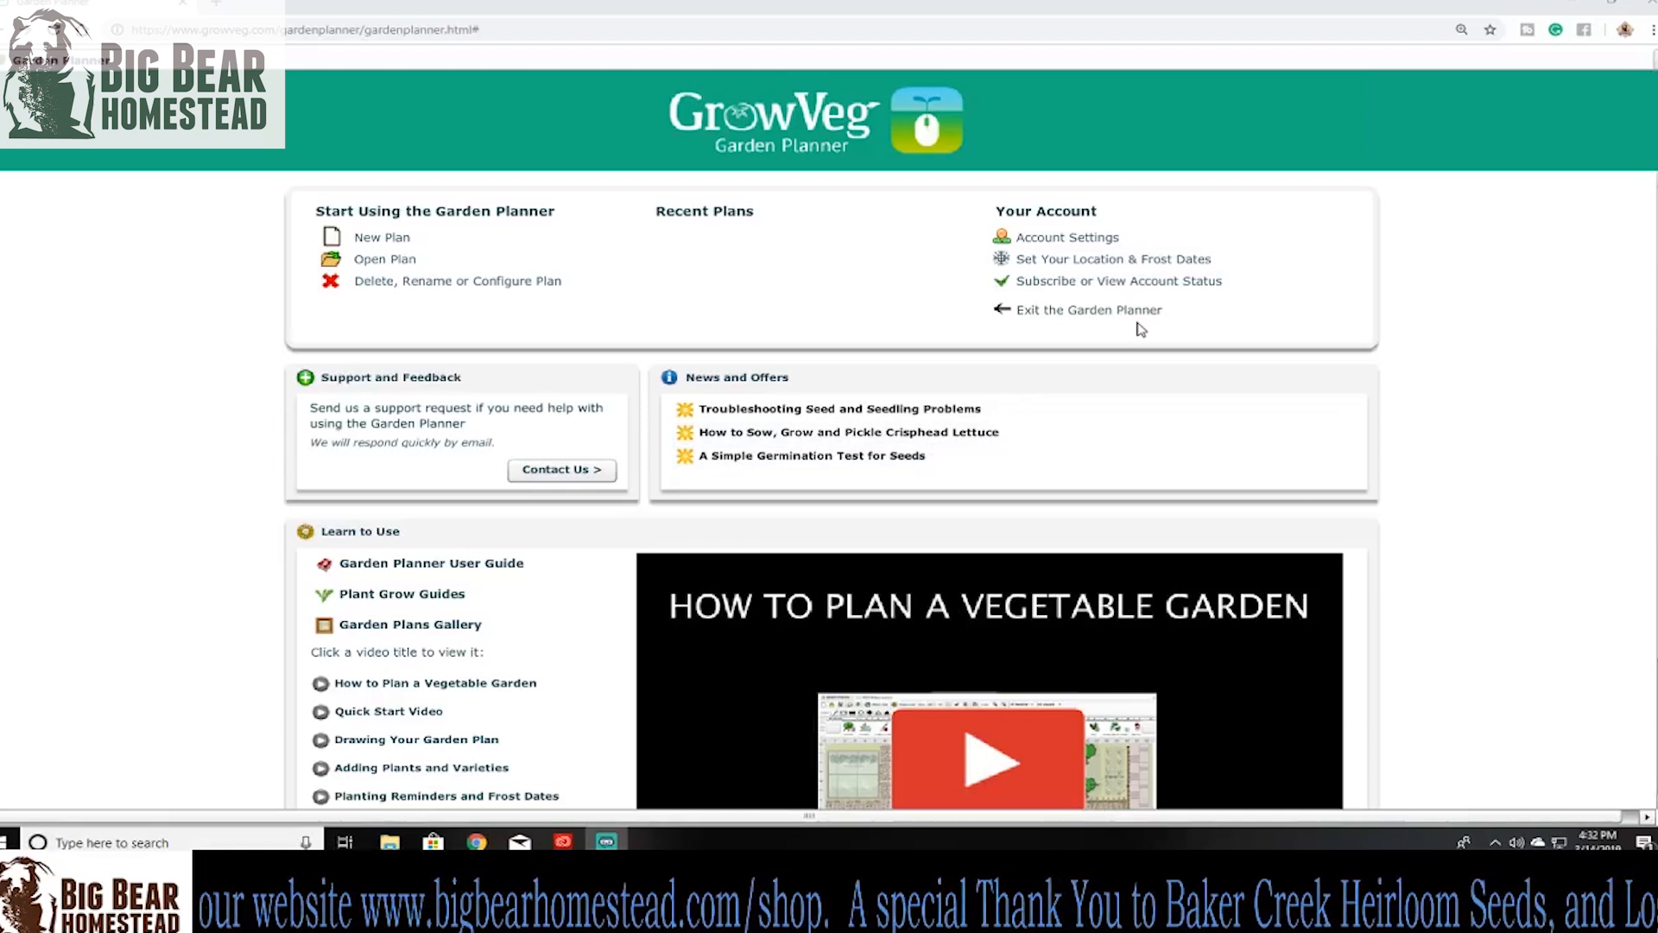
left_click(1090, 259)
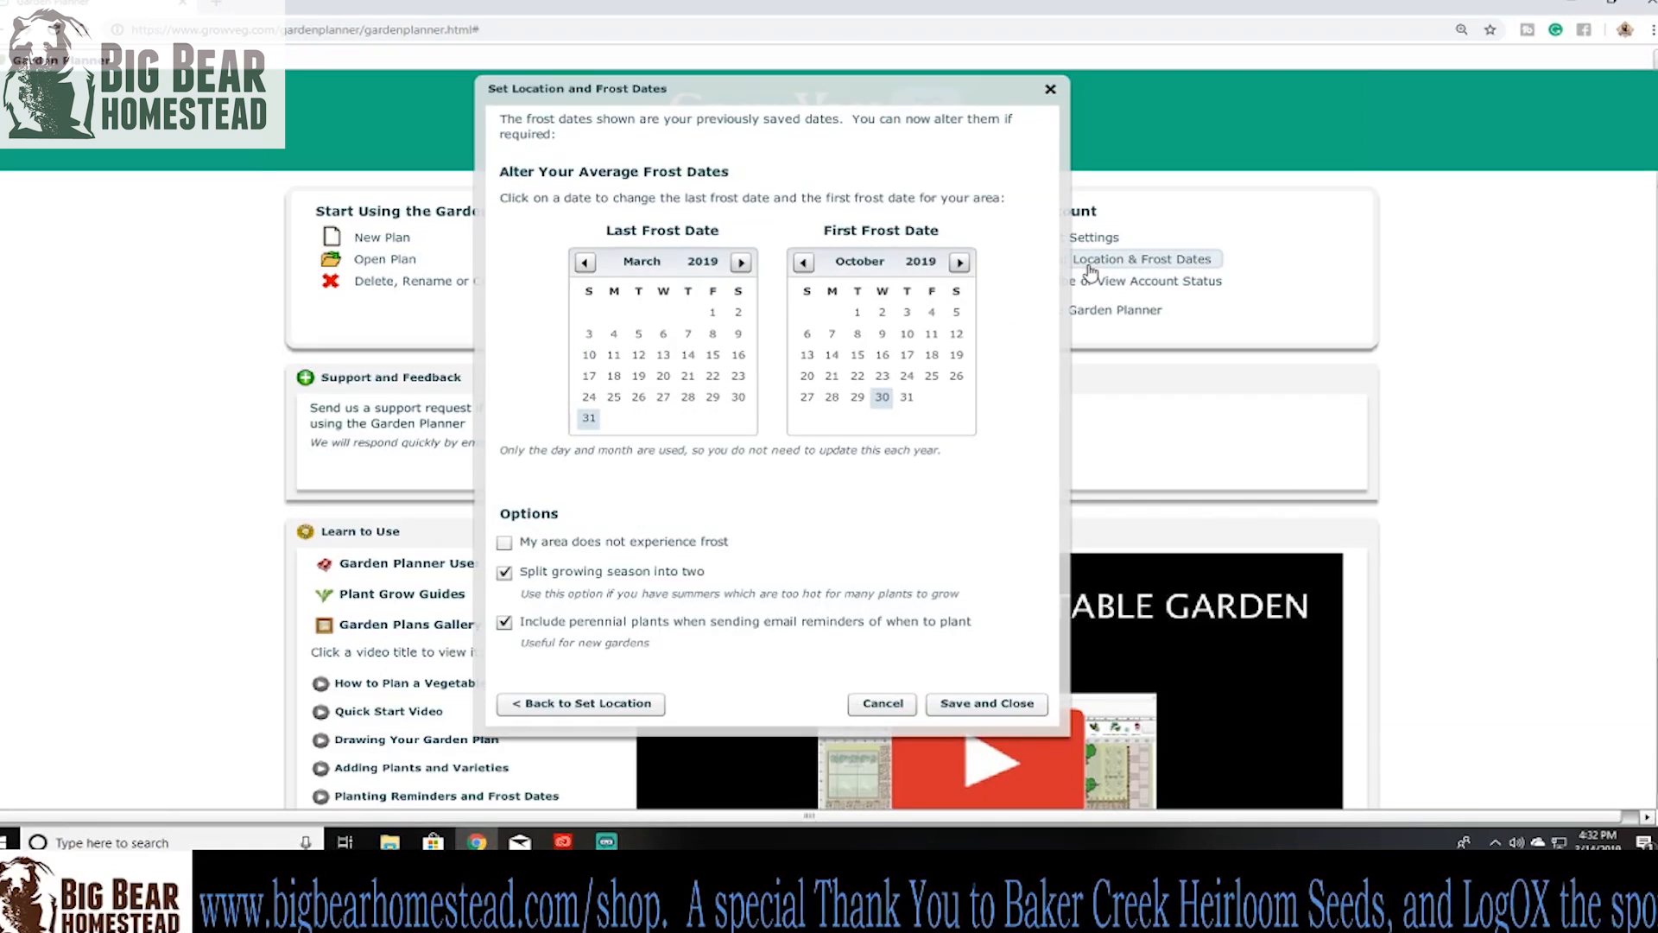
left_click(622, 701)
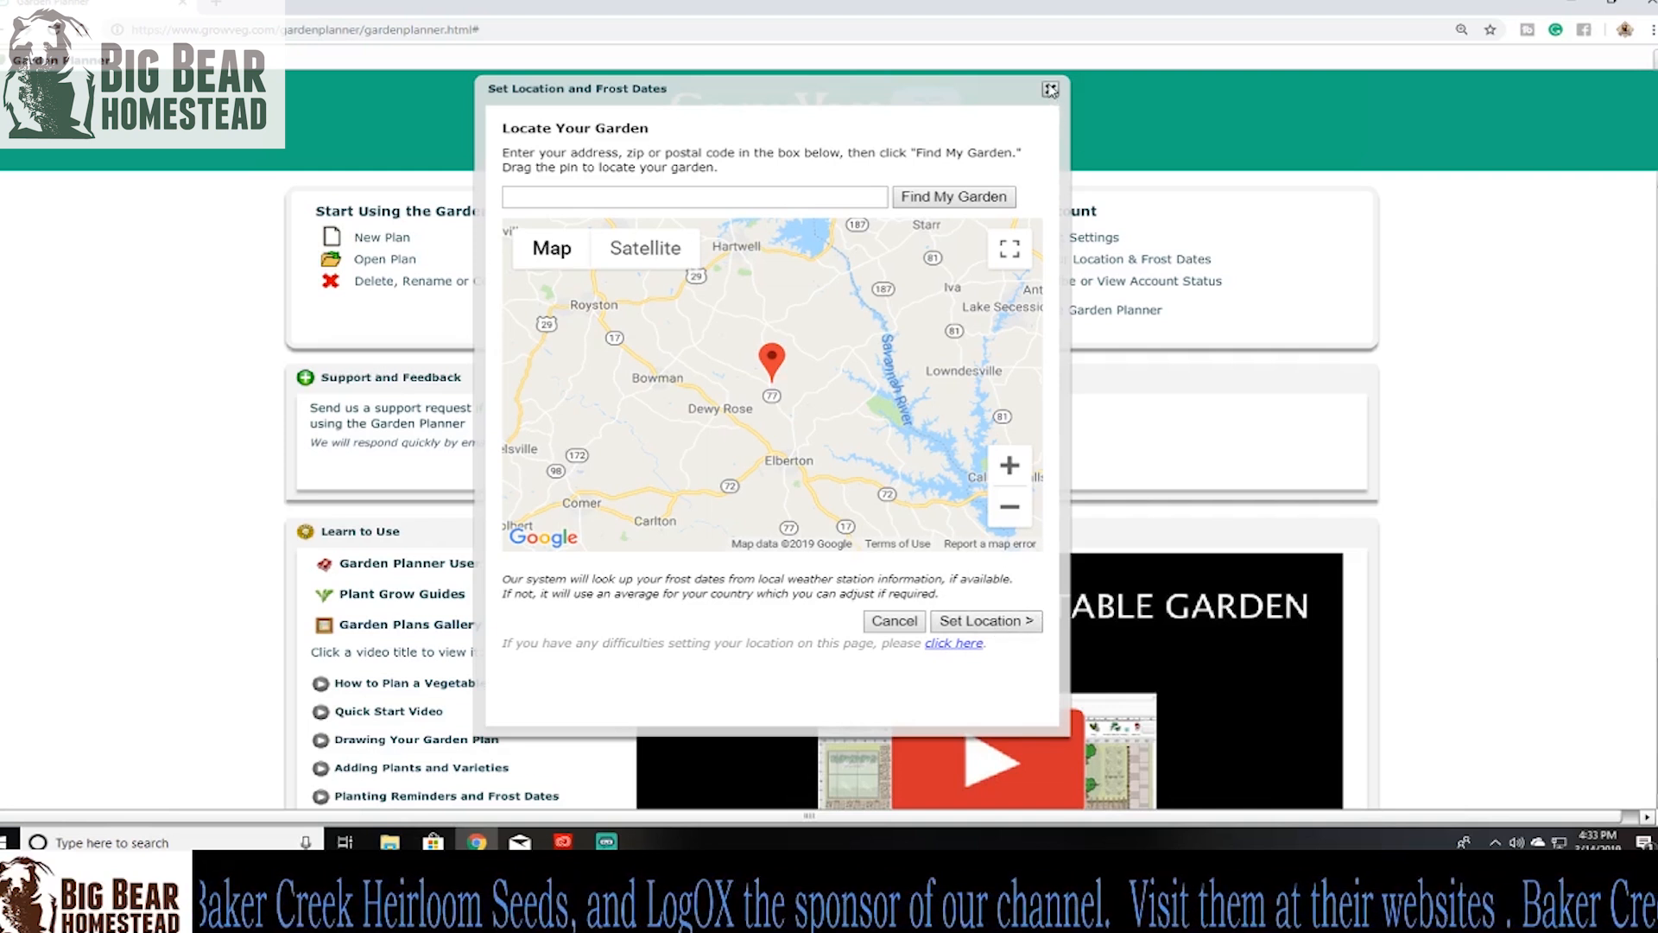
left_click(898, 621)
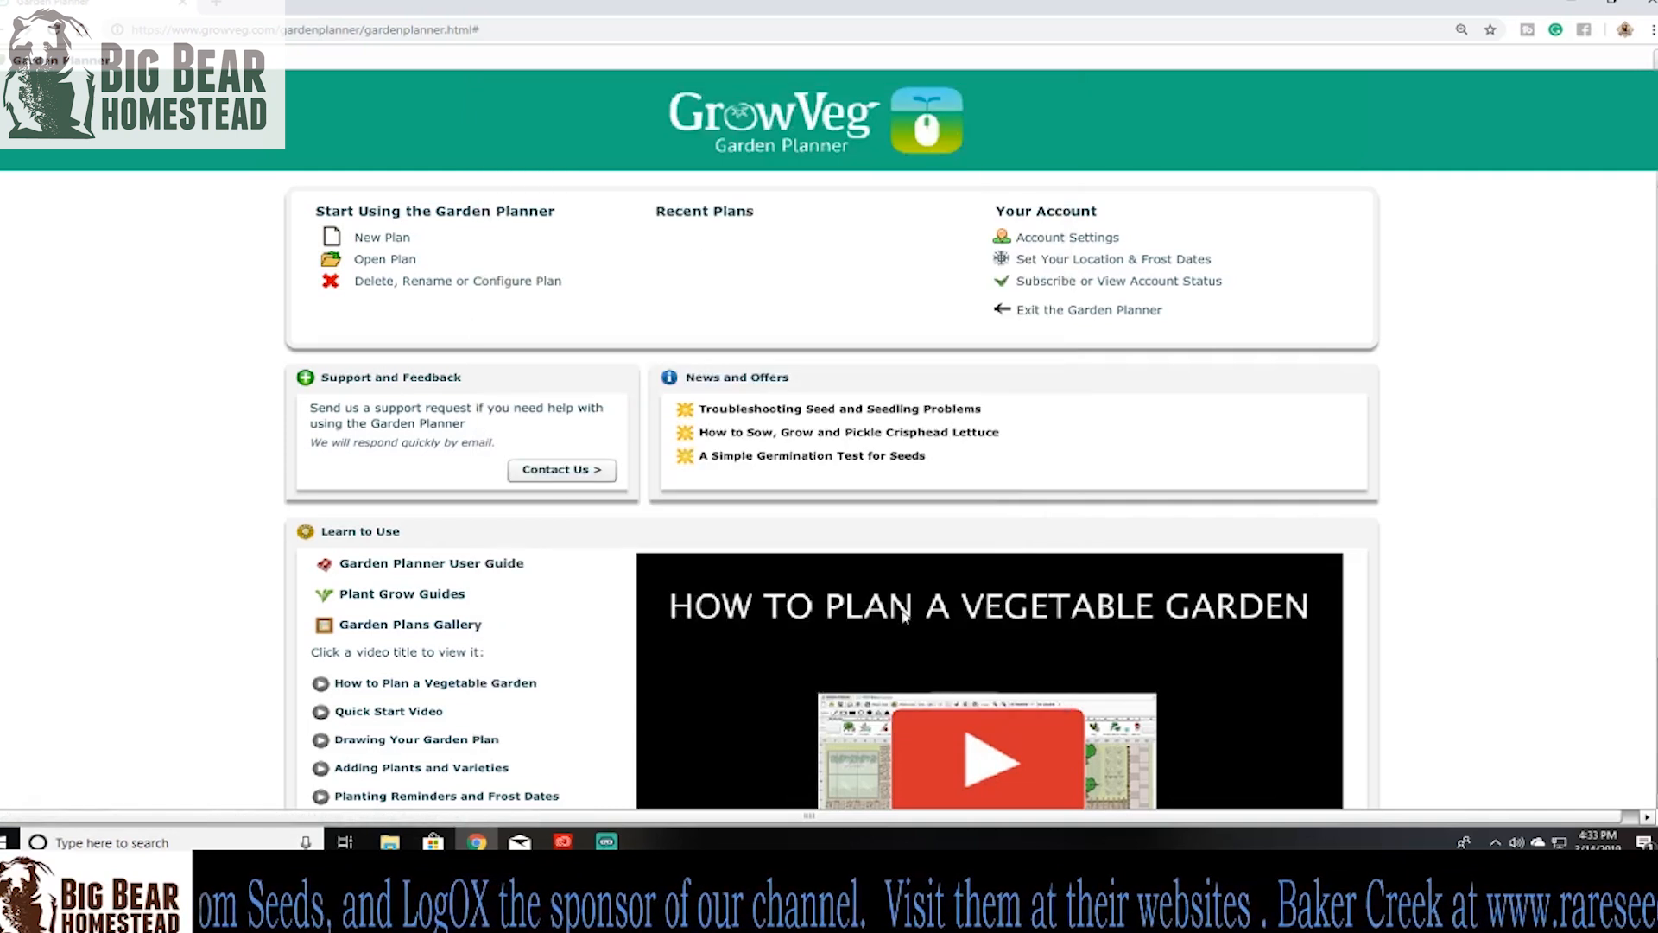
left_click(1114, 259)
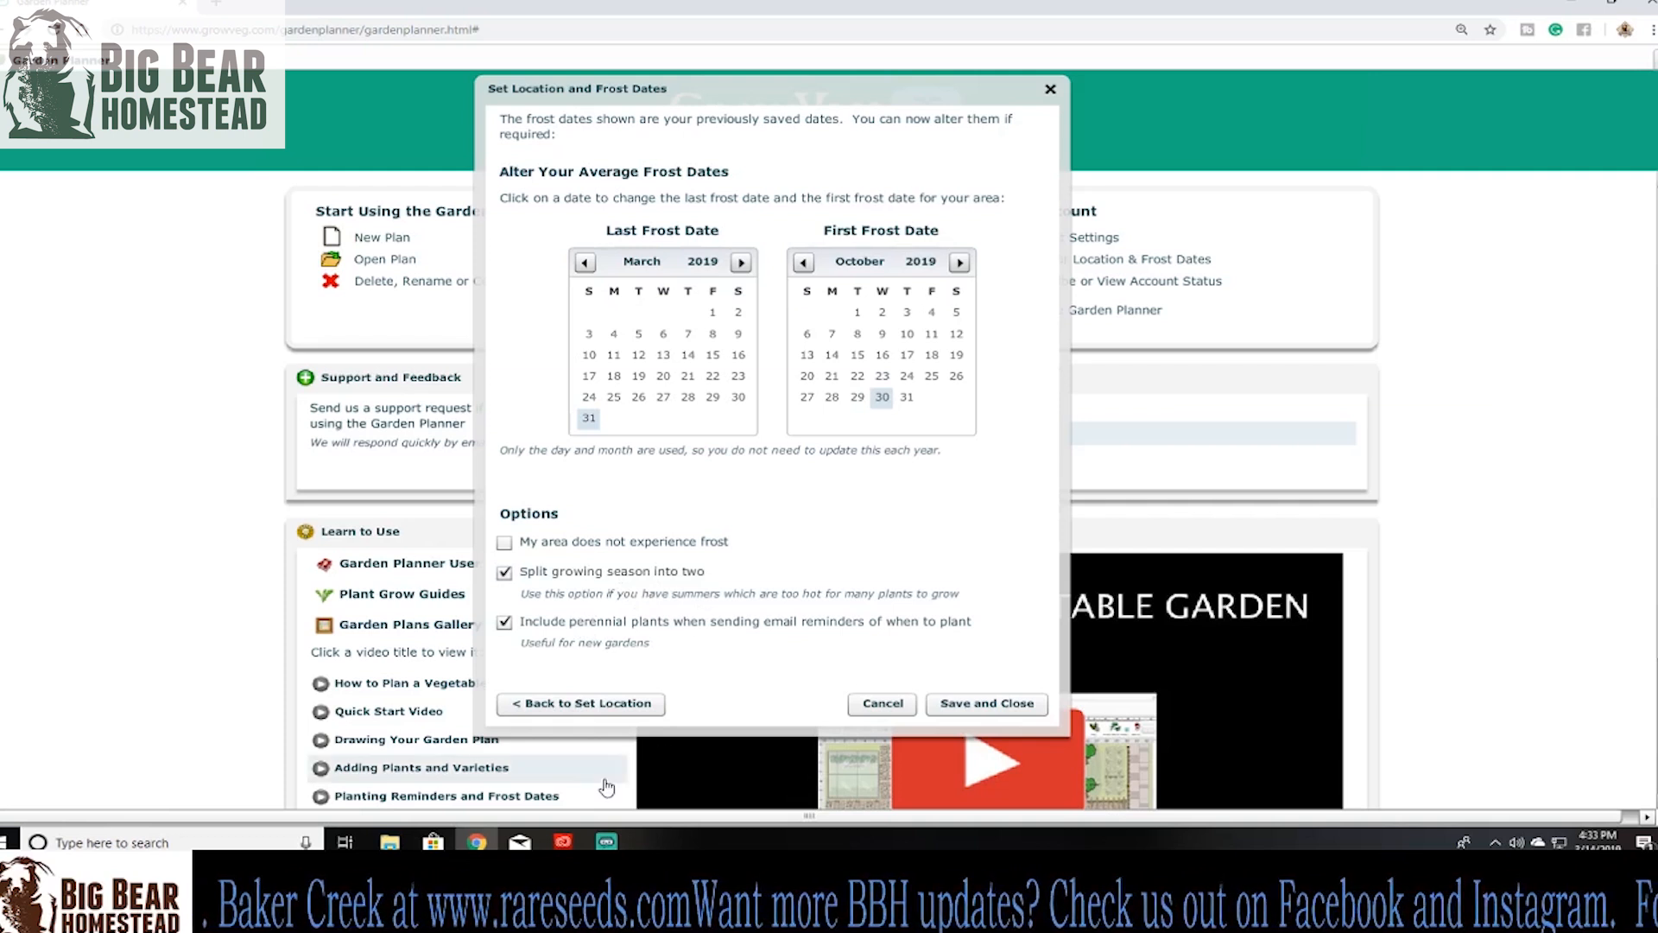
left_click(973, 707)
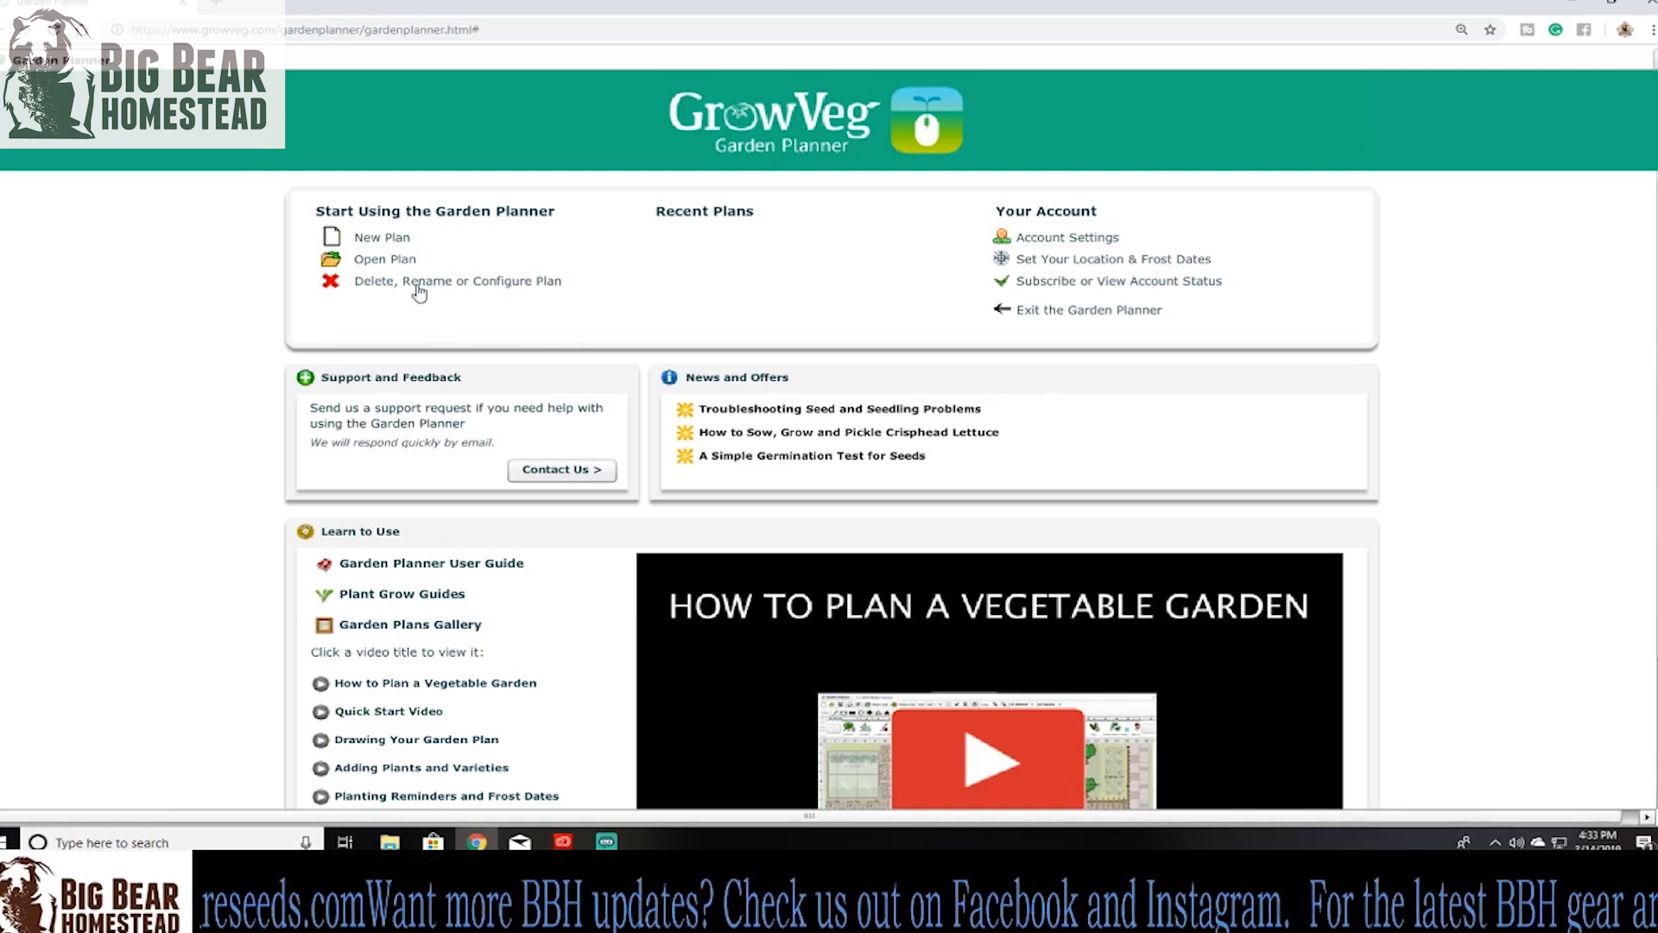
- Start a new 2019 plan and name it "grow foods not lawns"
left_click(389, 241)
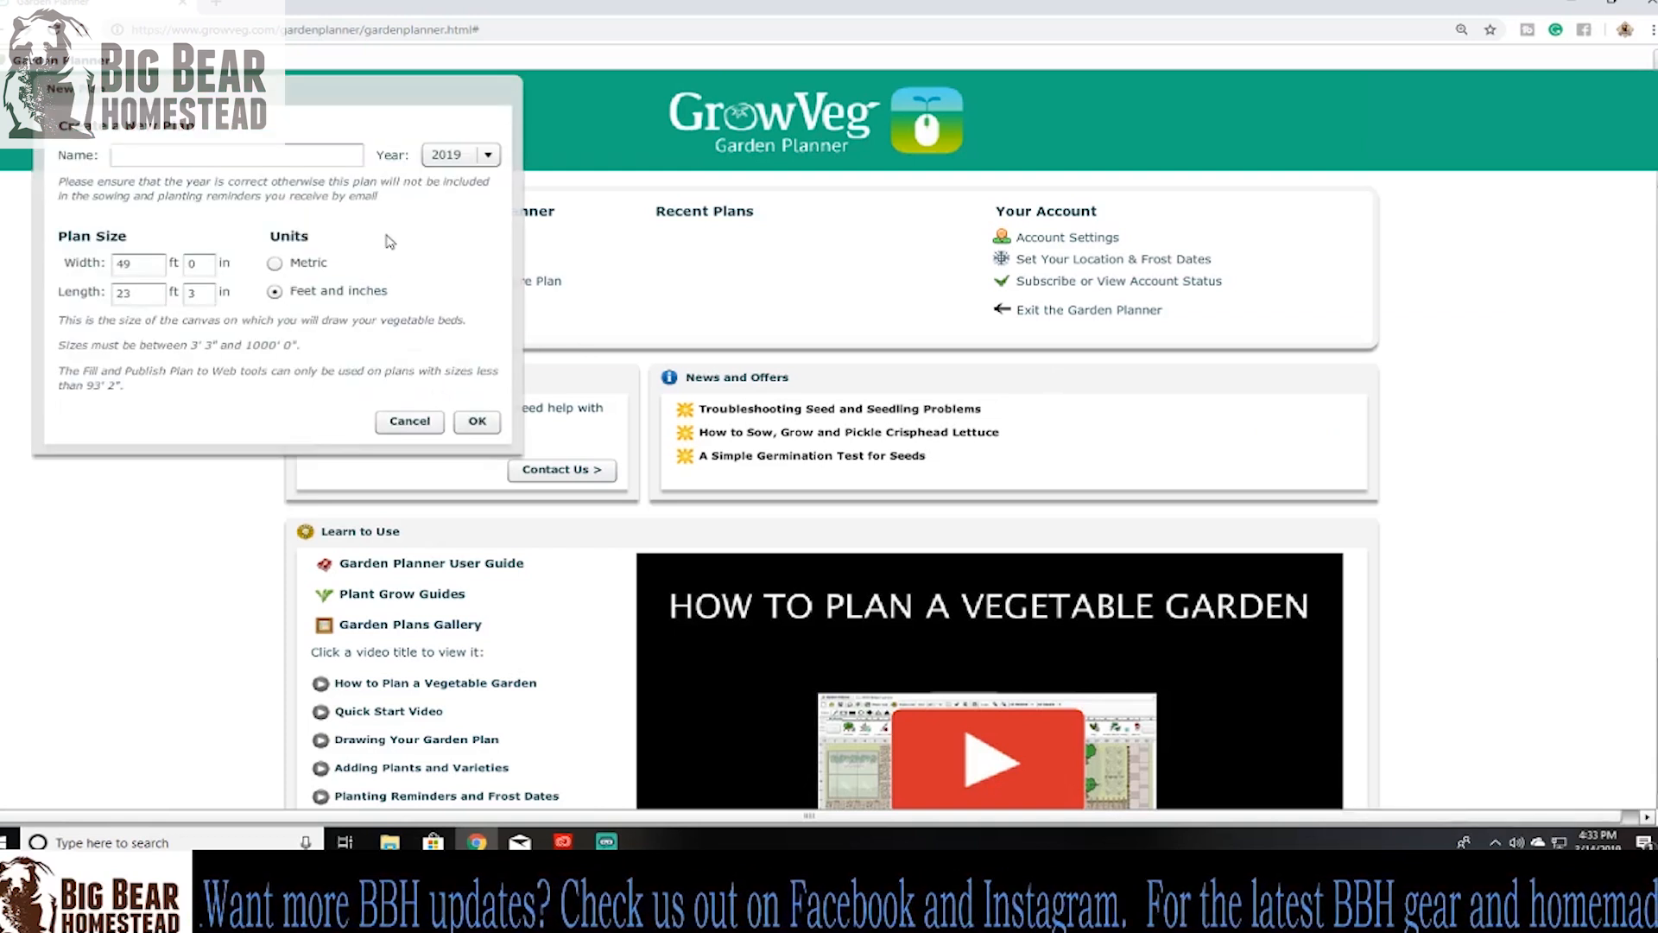
left_click(220, 154)
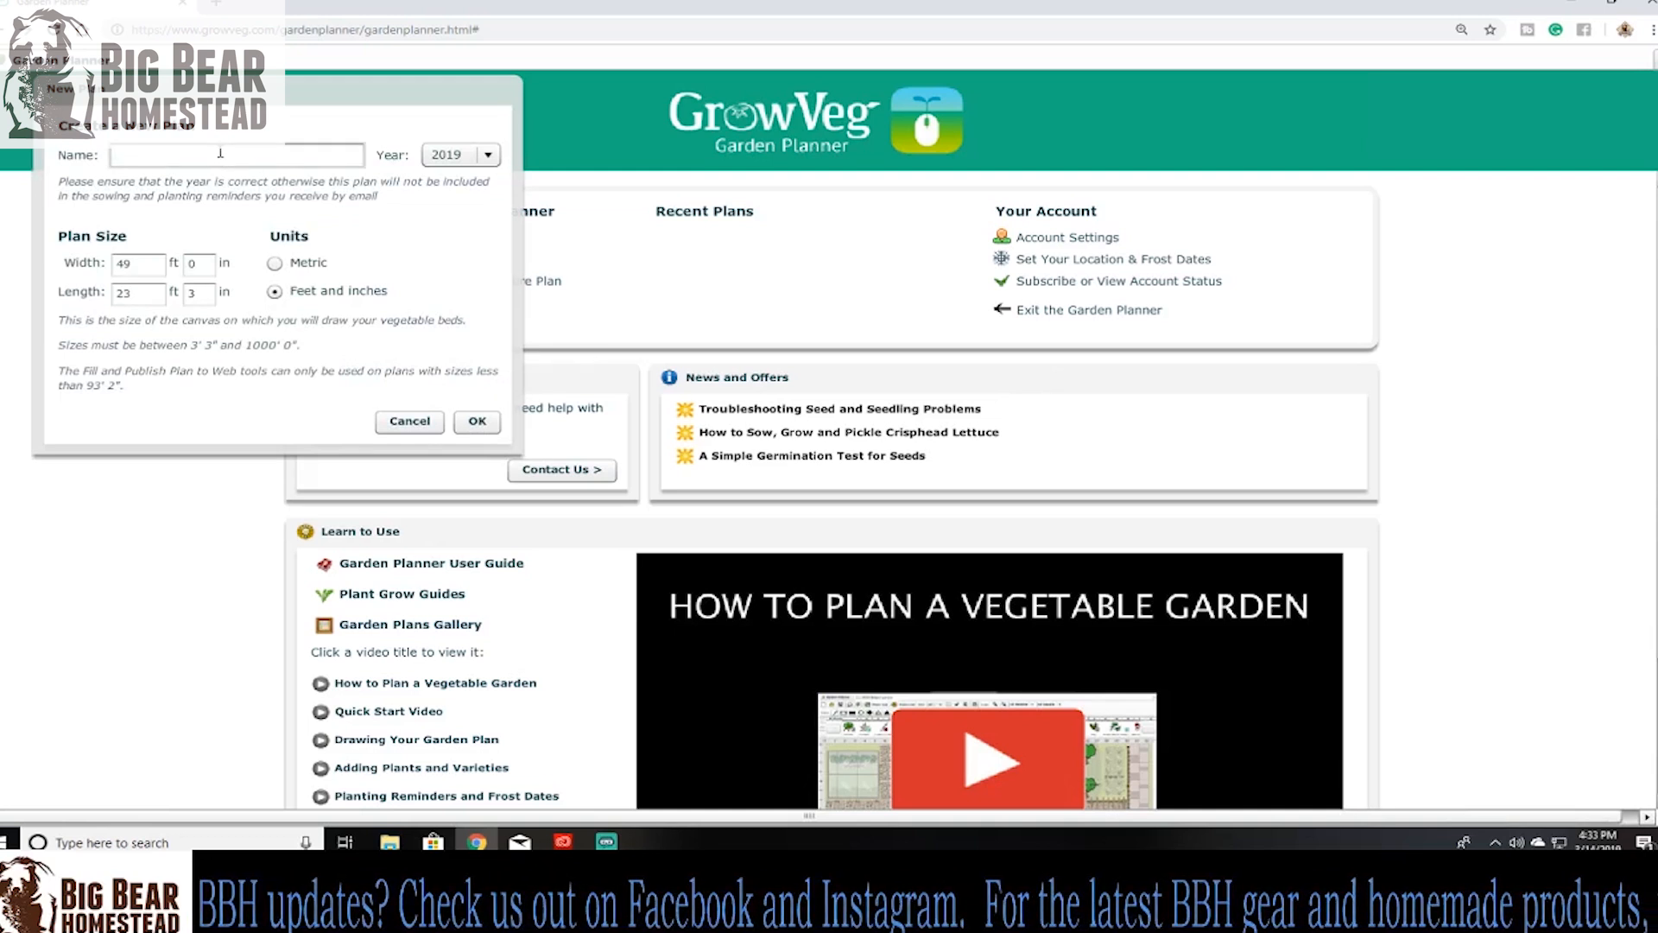
type("gro")
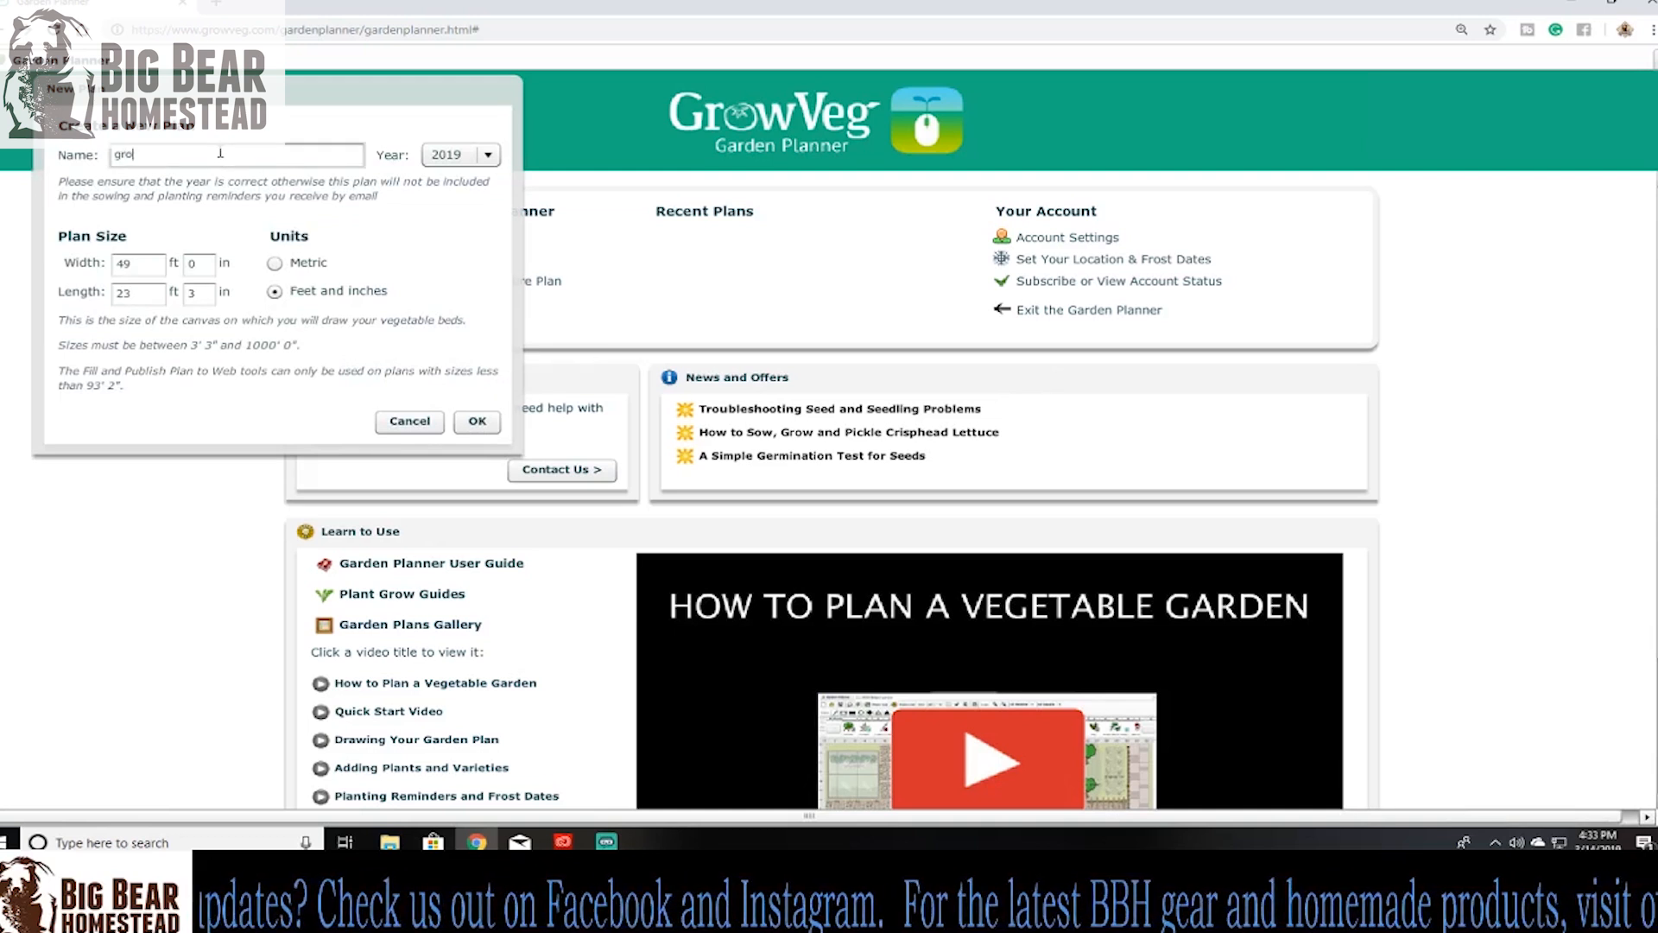
type("w f")
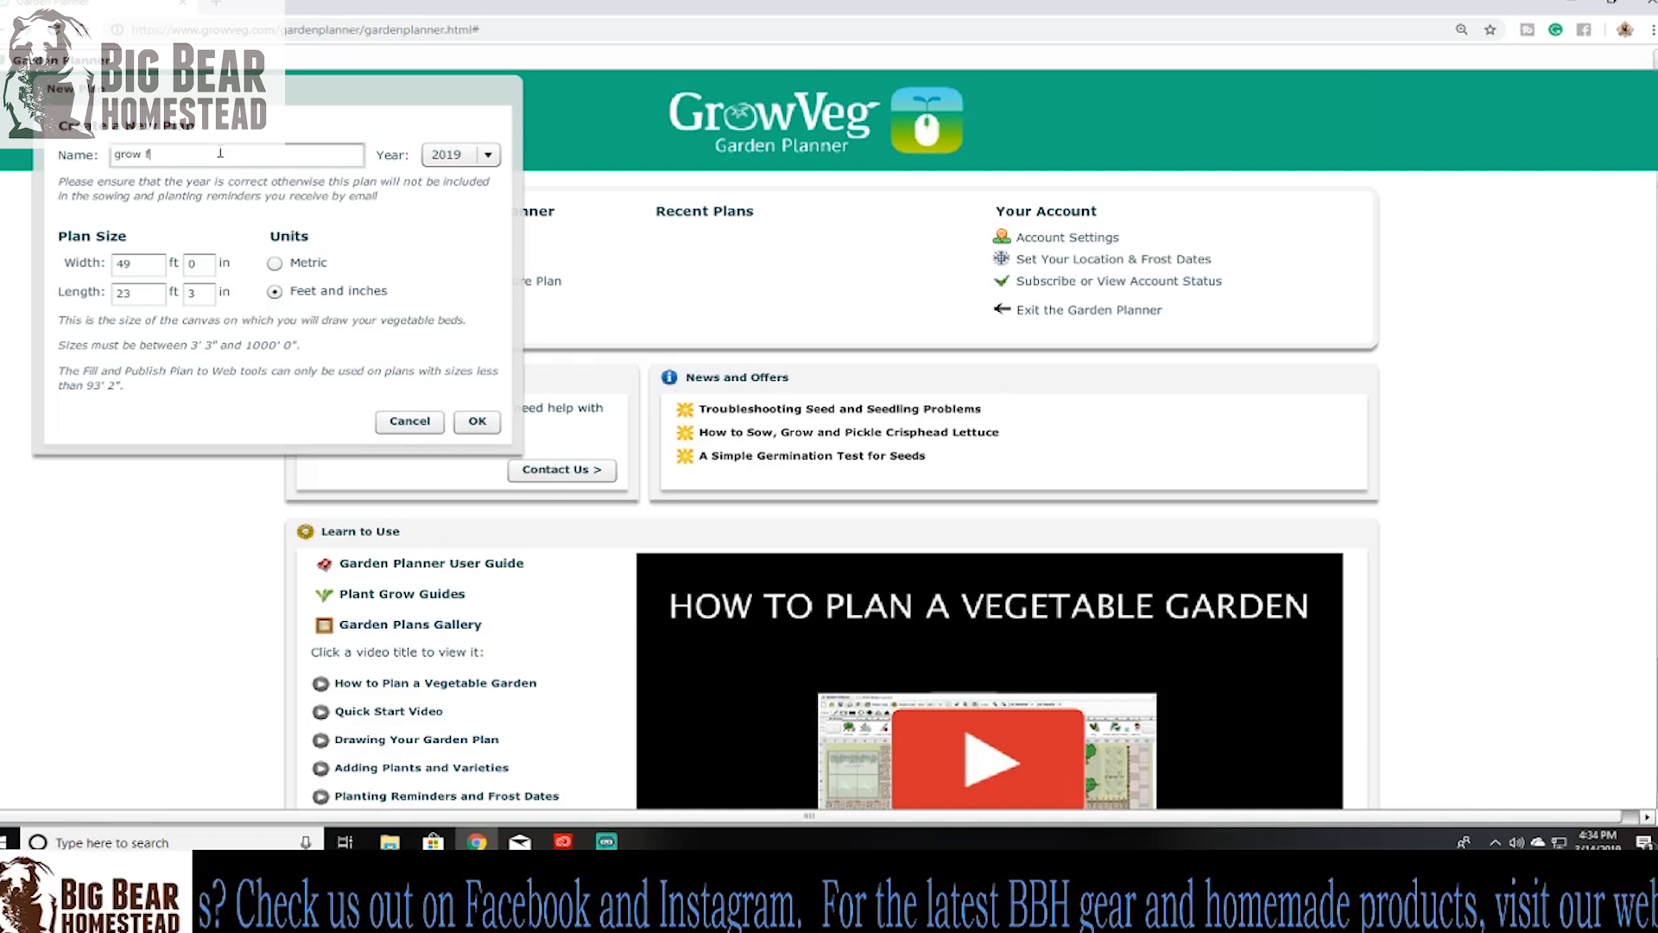
type("oods not lawns")
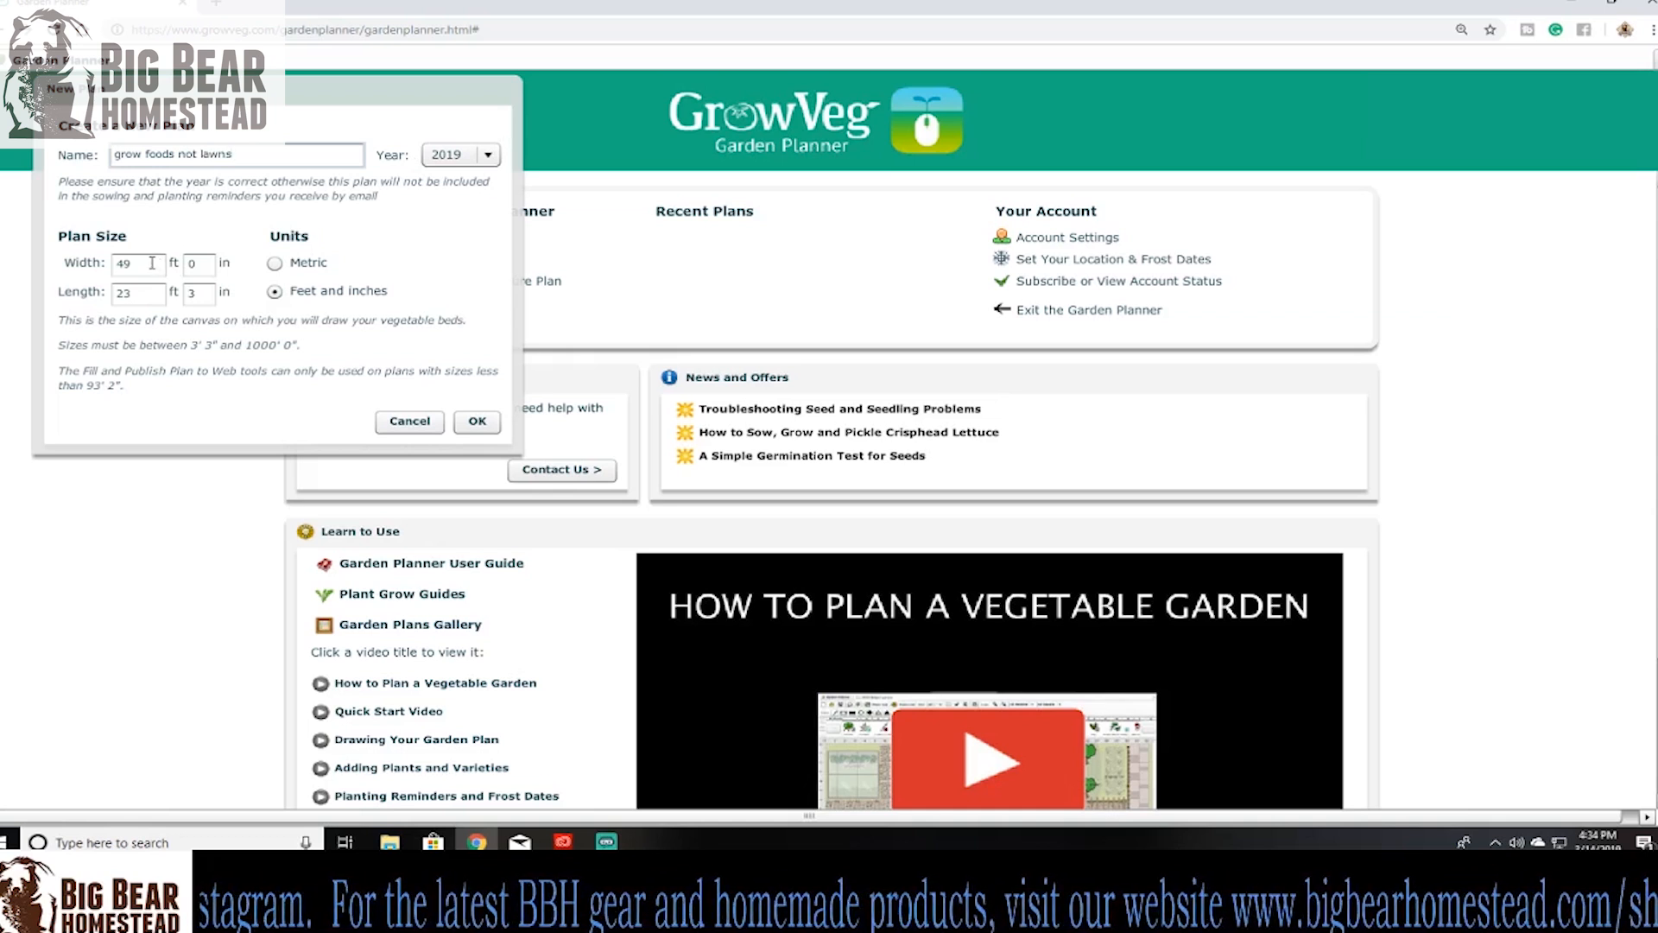
- Set the plan size to 47 ft wide and 50 ft 0 in long, and create the plan
left_click_drag(142, 264, 71, 265)
type("47")
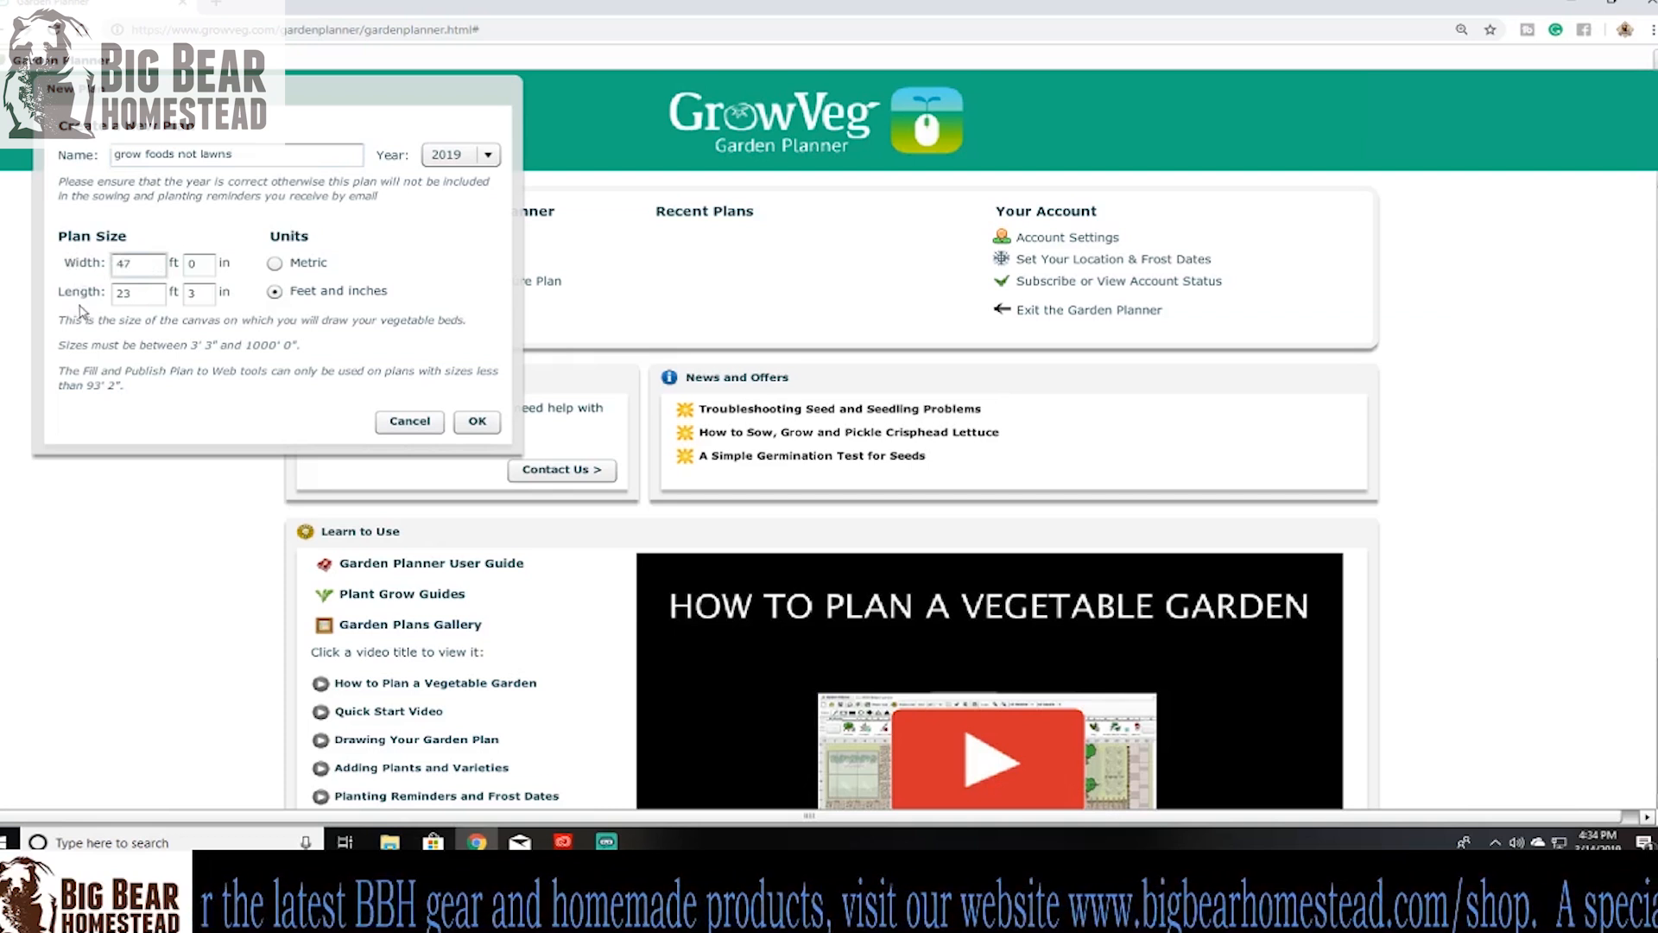
double_click(146, 297)
type("50")
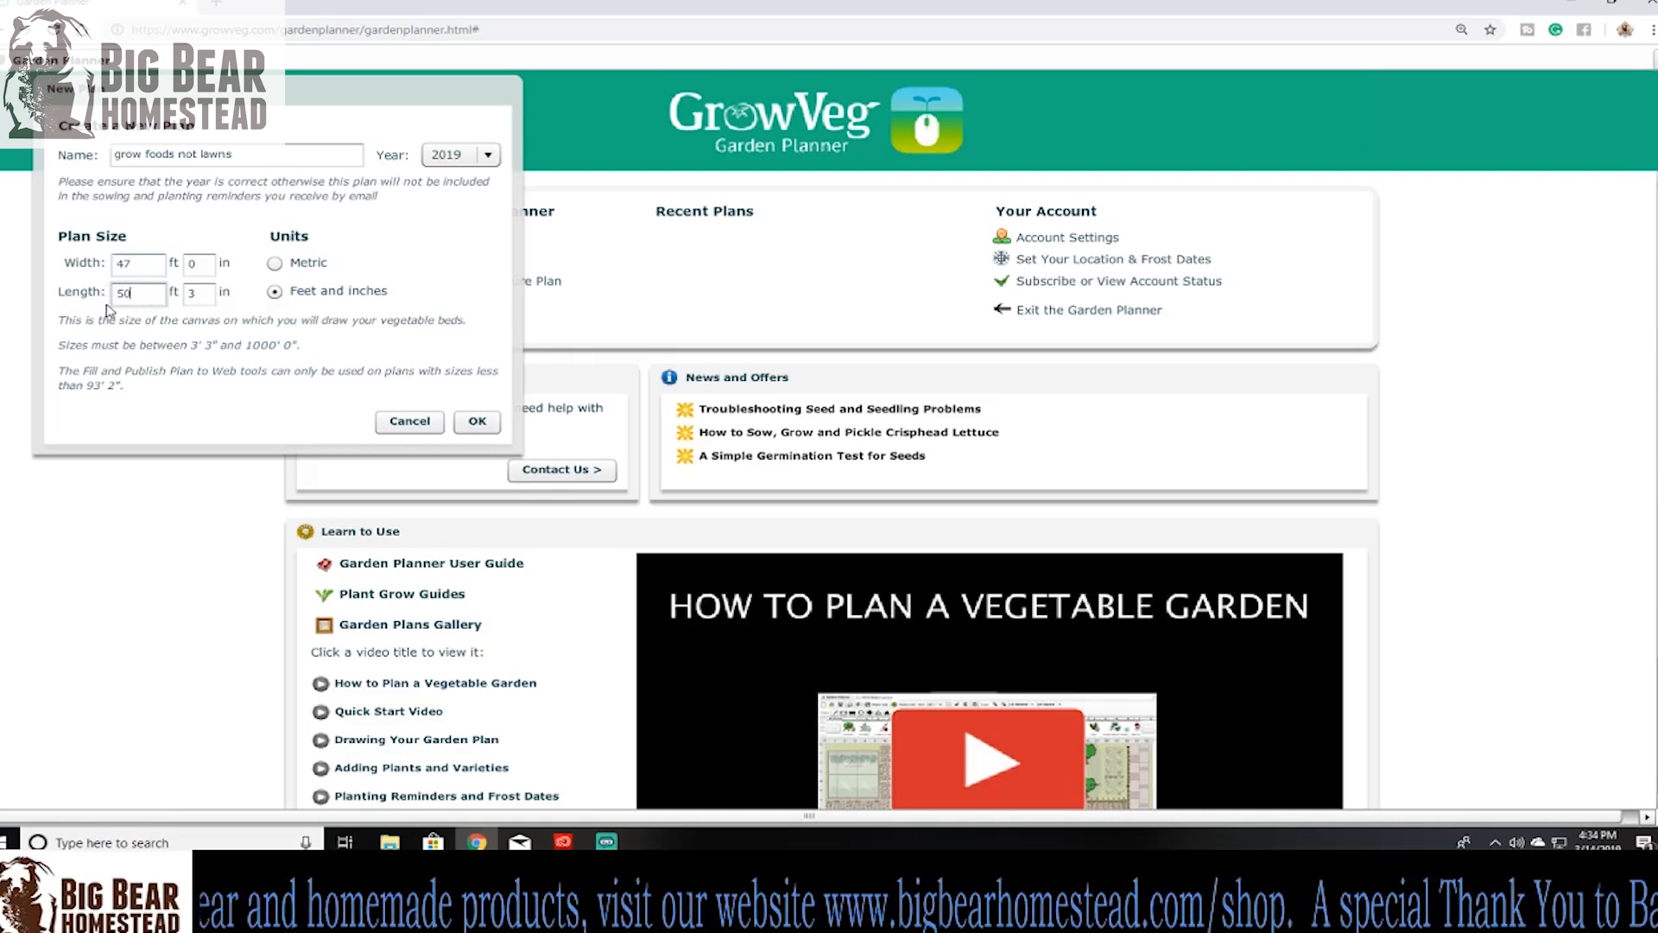
double_click(188, 295)
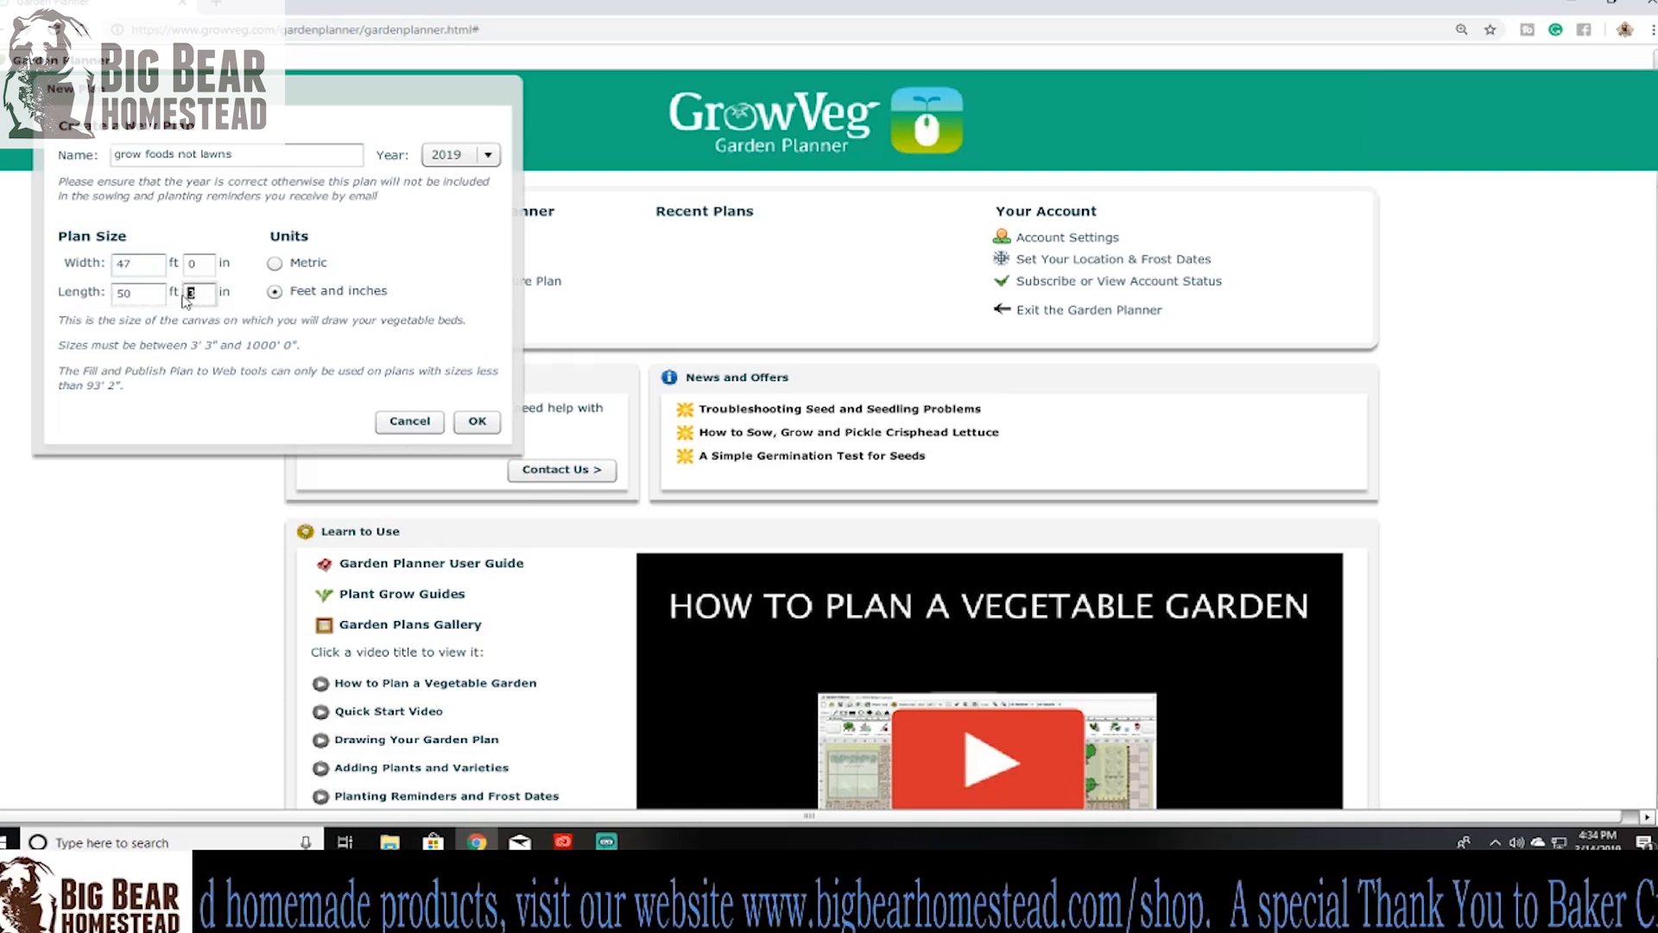
type("0")
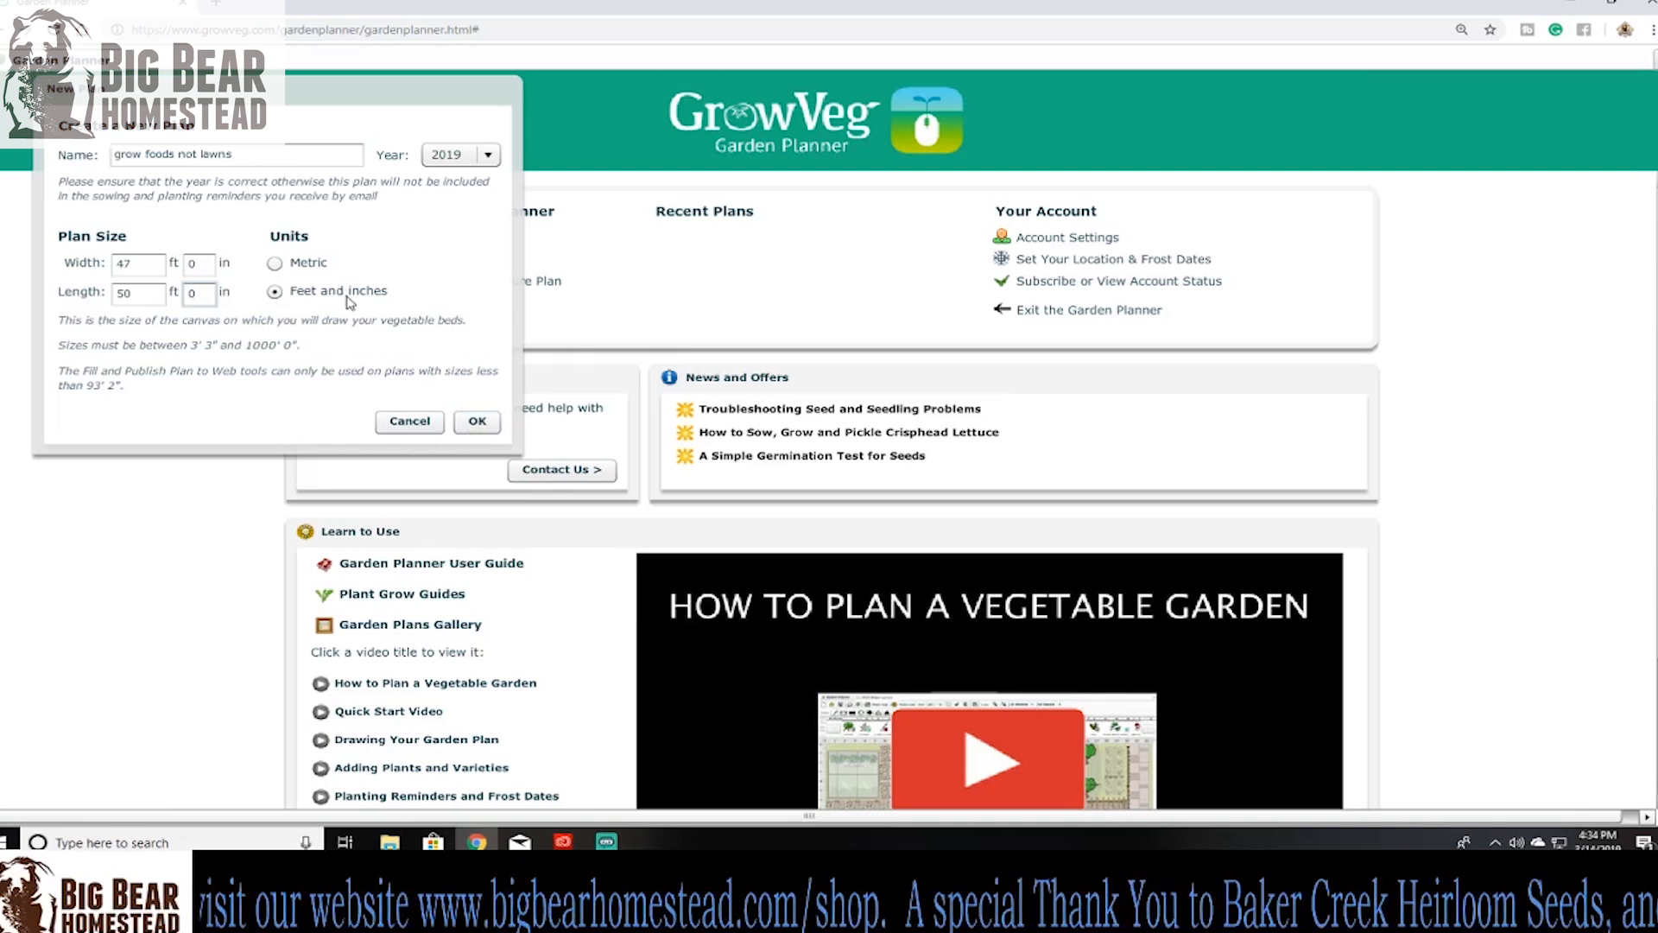
left_click(486, 426)
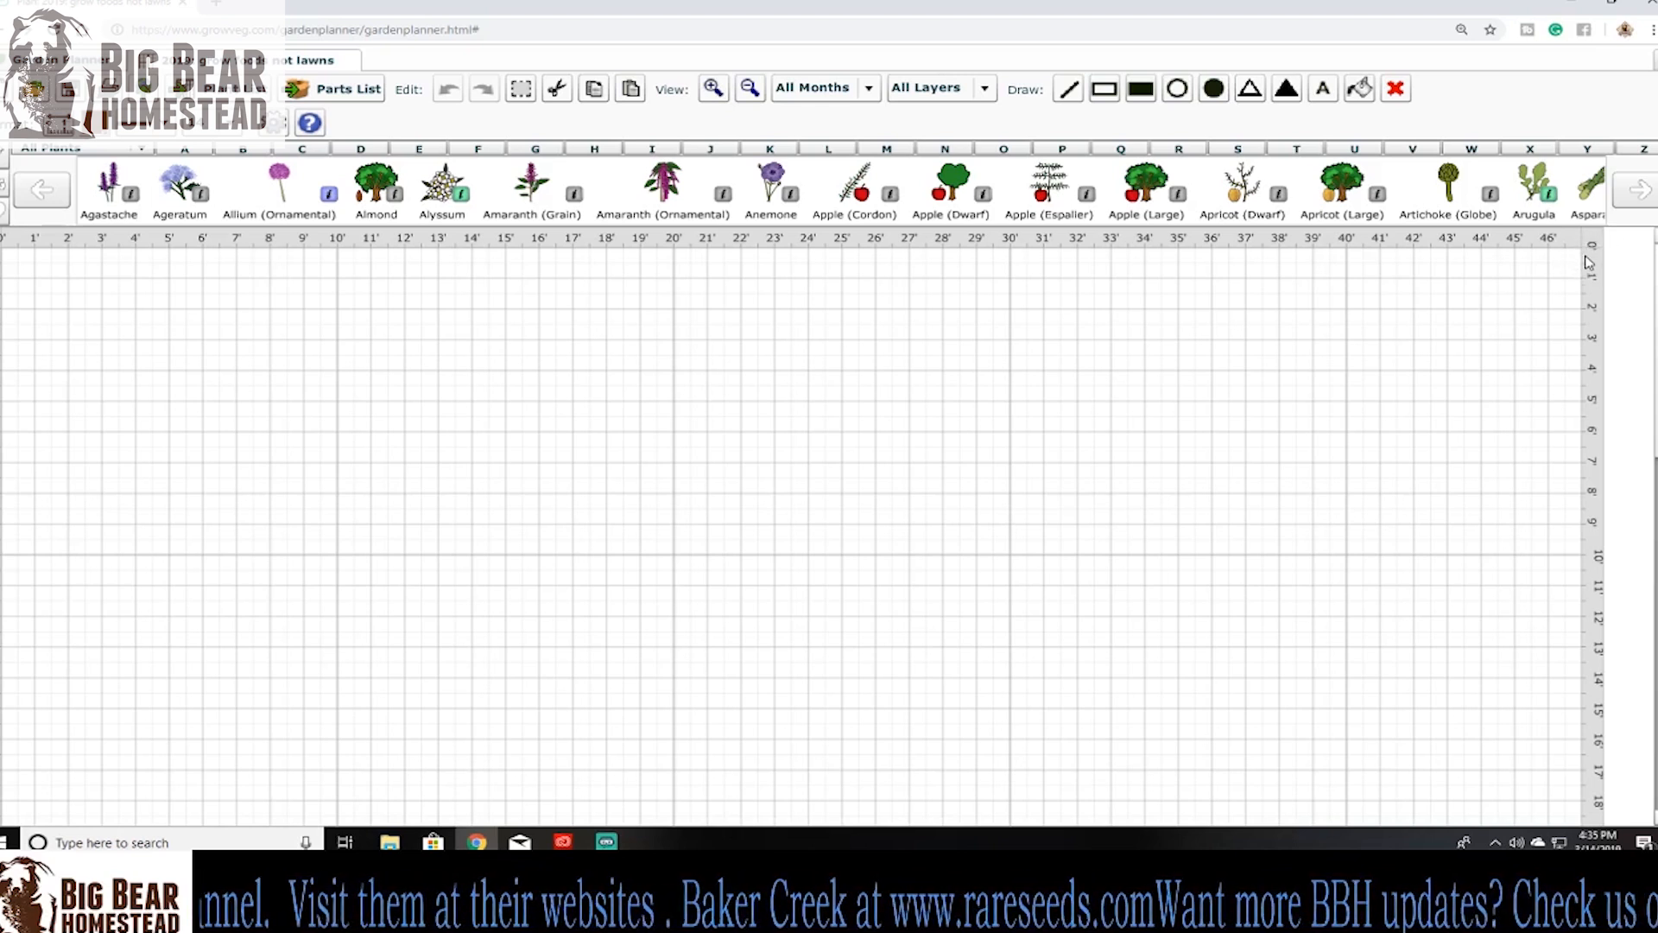
- Look over the full length of the blank plan and set the item selection filter to Everything
scroll(1550, 316, "down", 3)
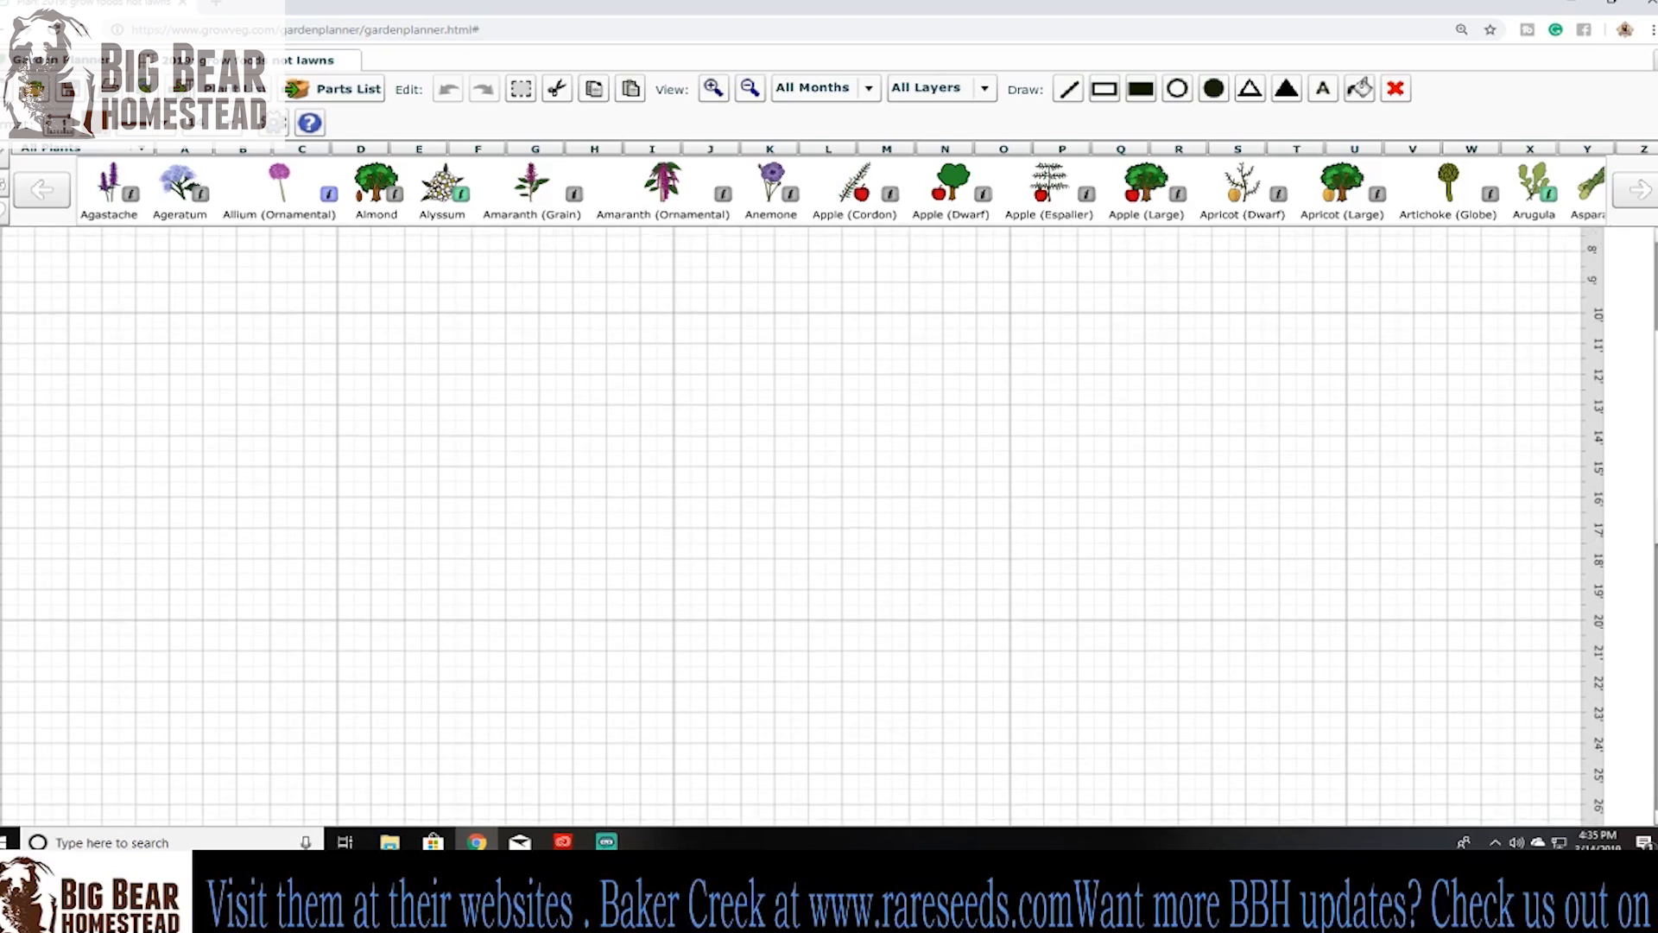
scroll(793, 518, "down", 8)
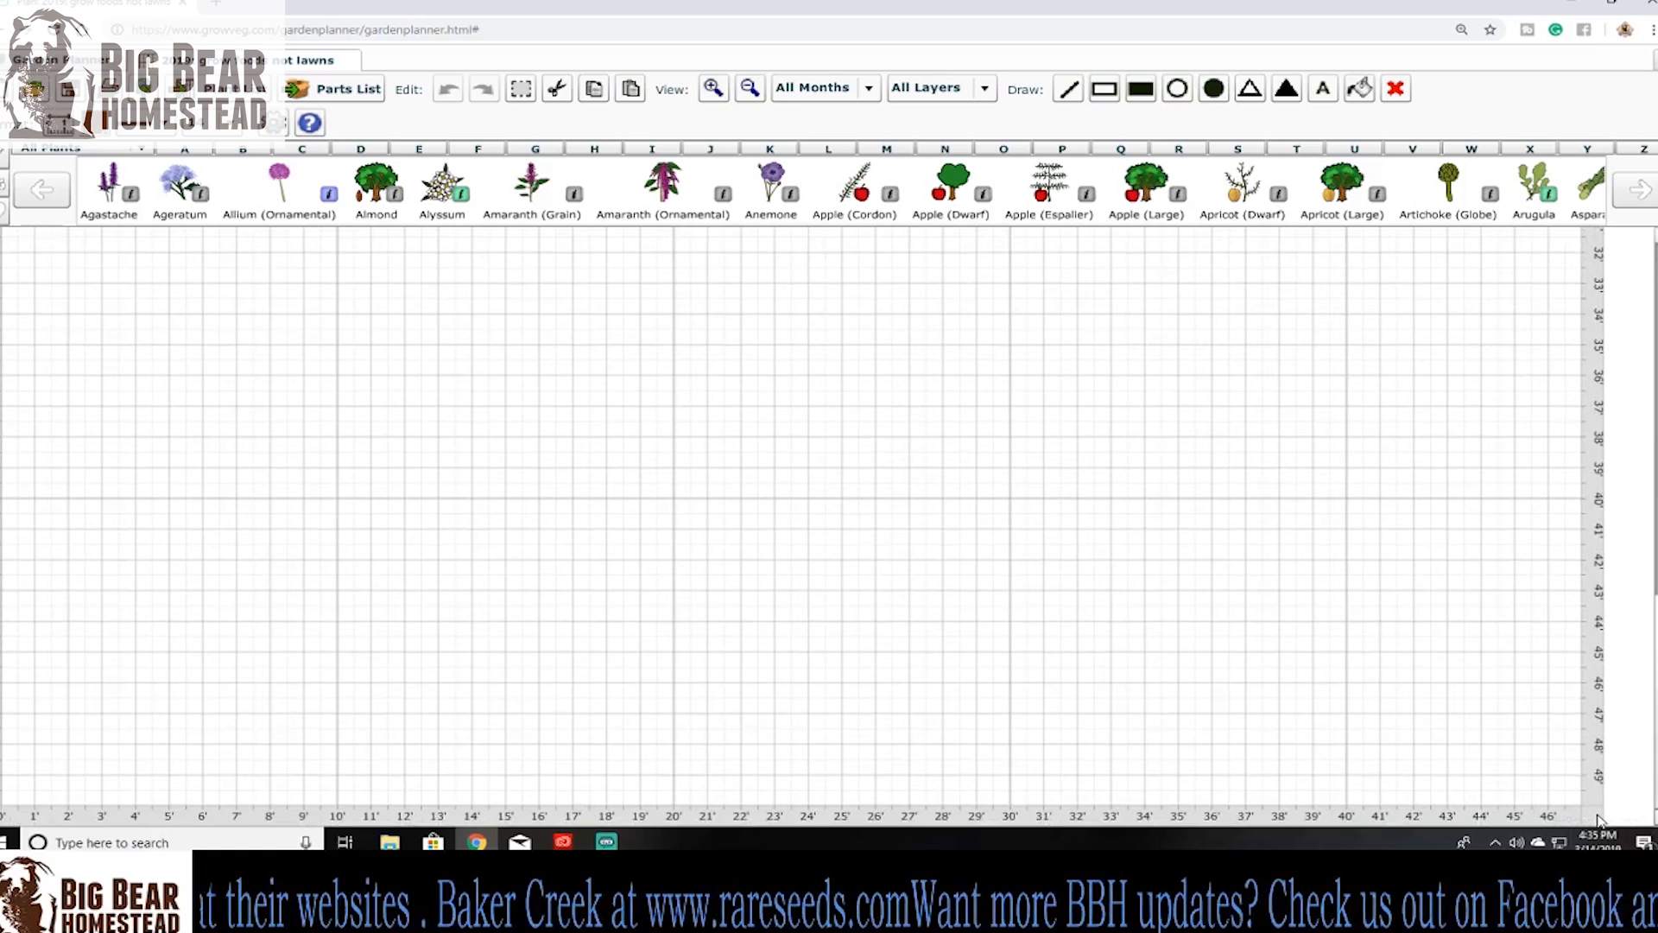
left_click_drag(1656, 781, 1654, 369)
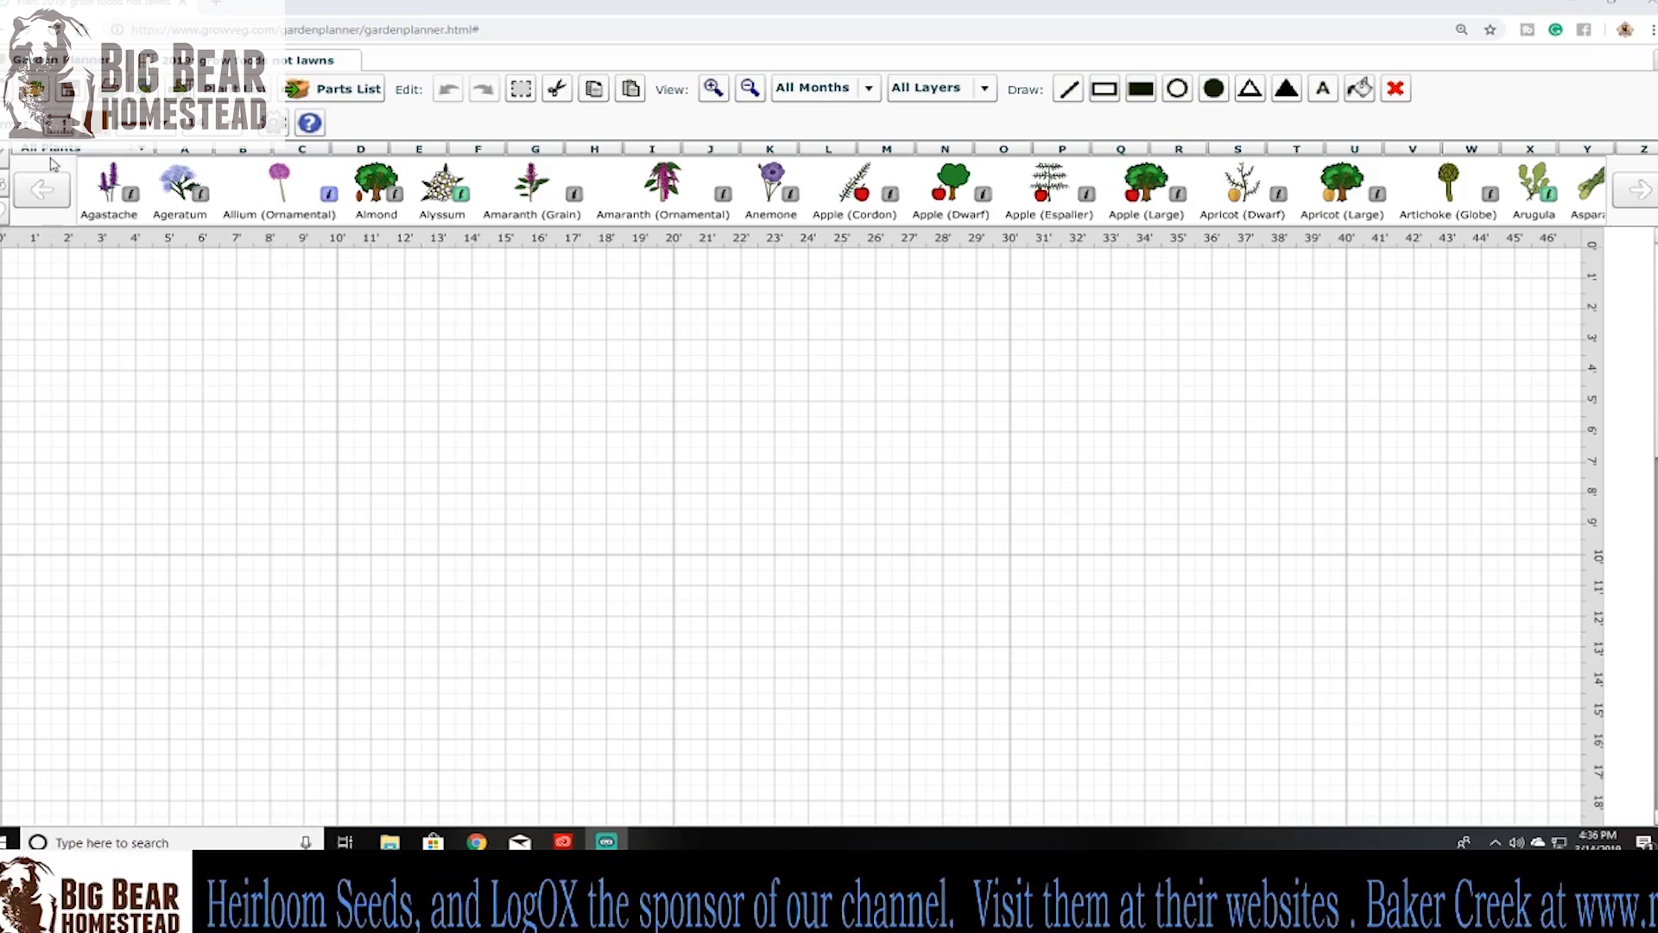
left_click(145, 153)
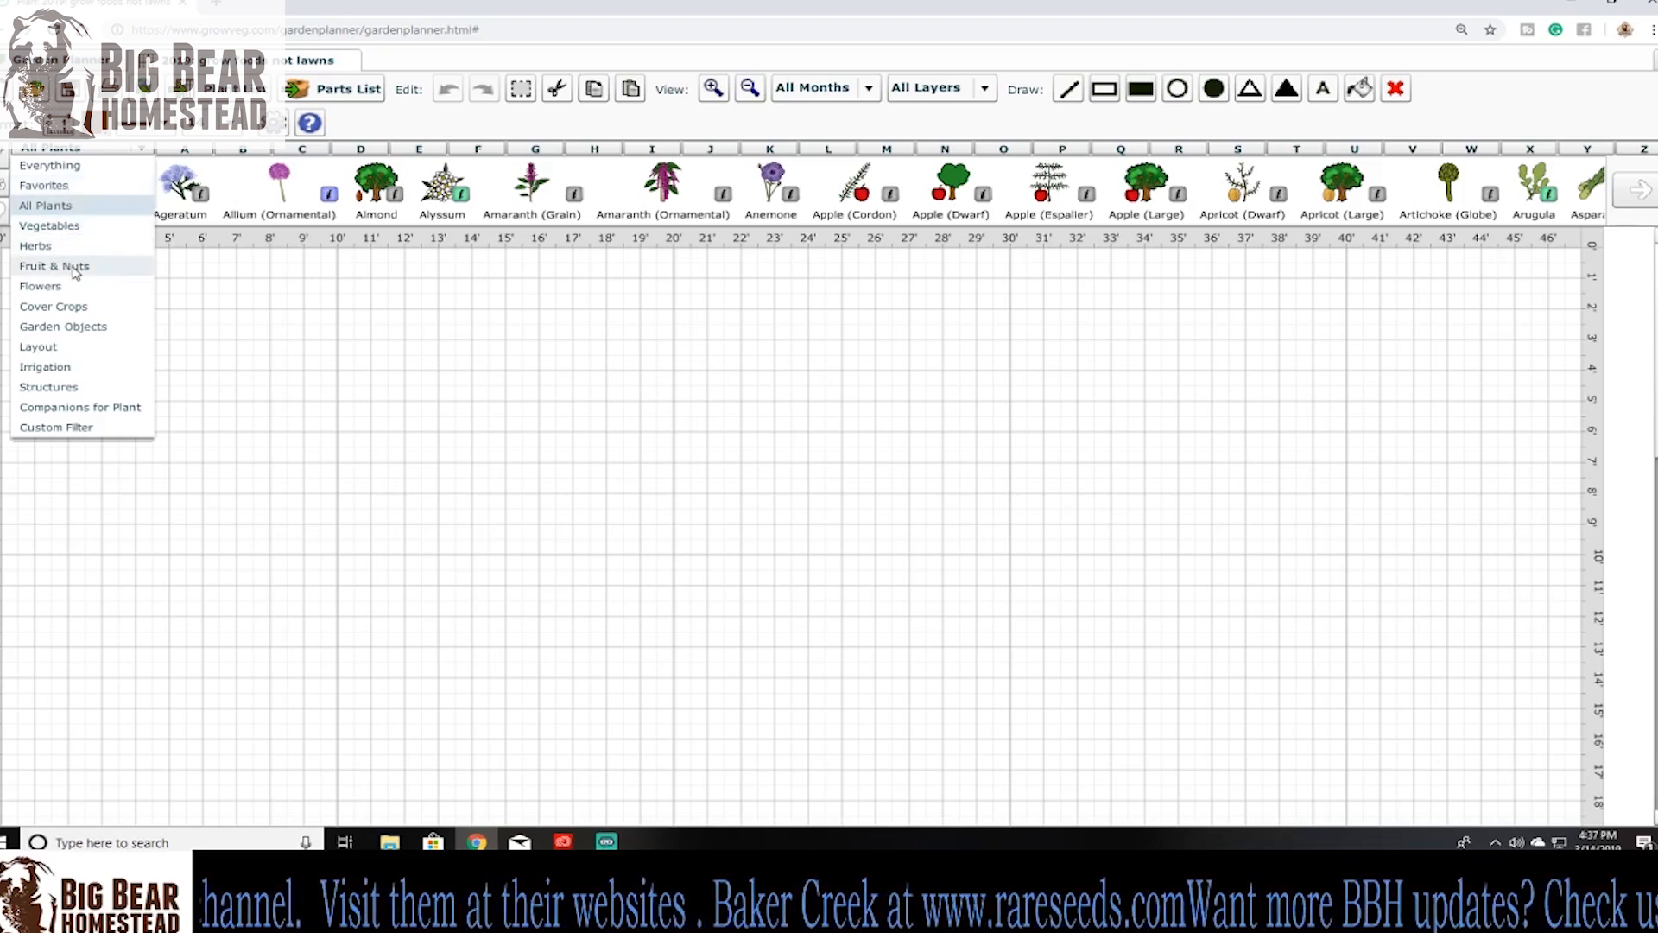
left_click(100, 346)
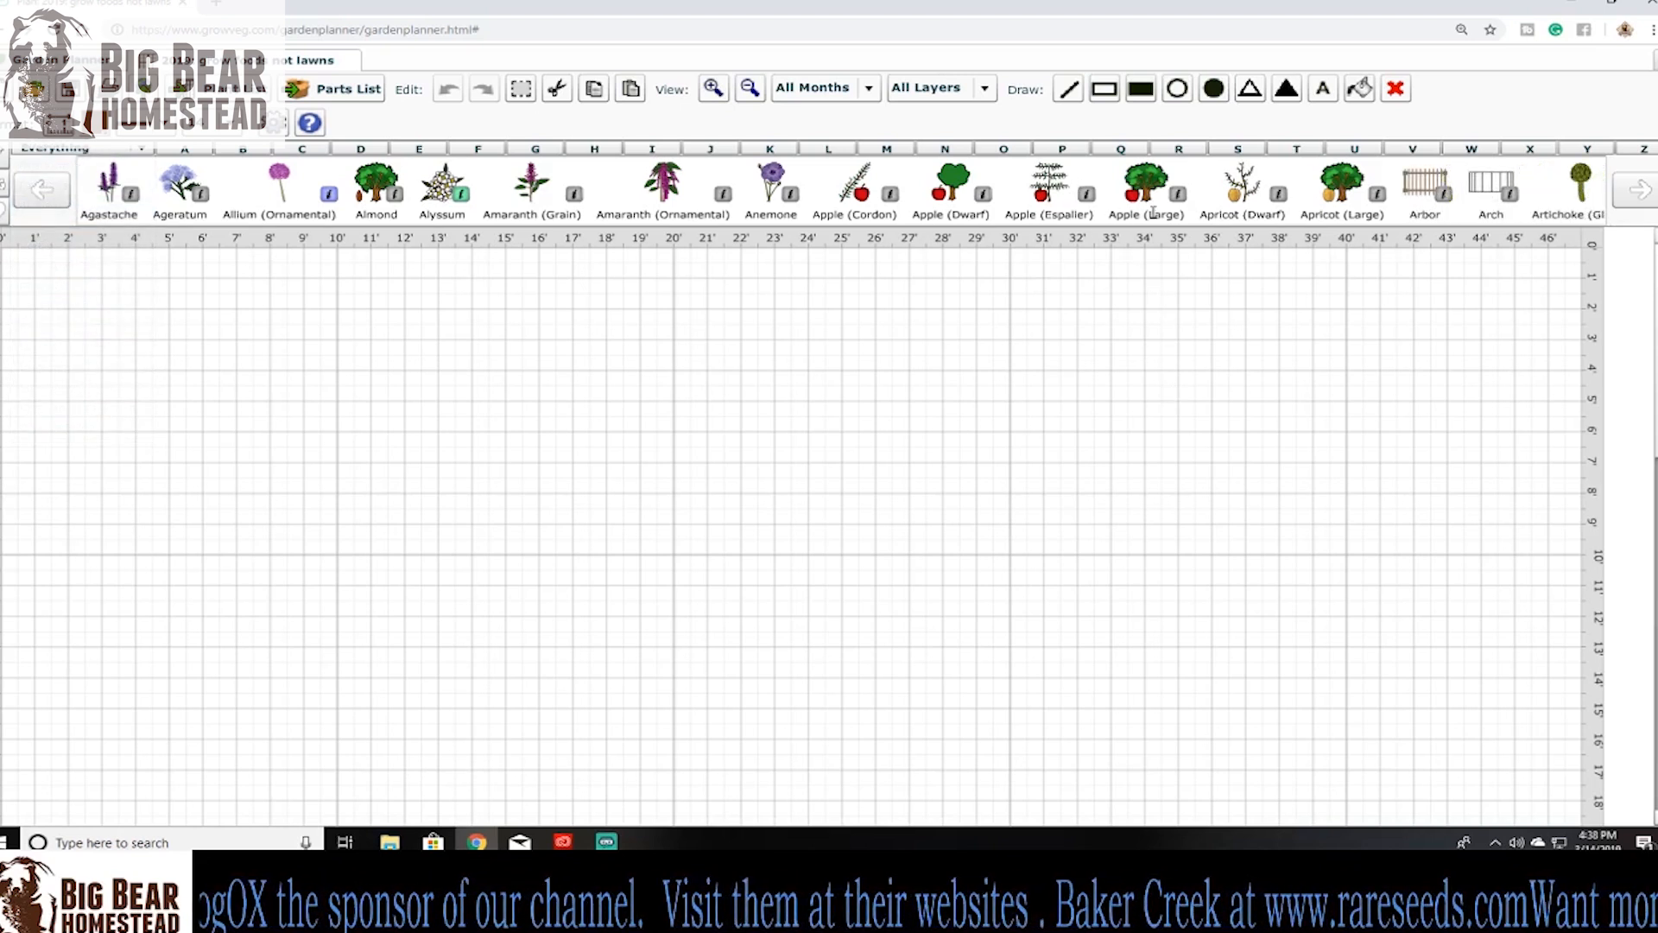
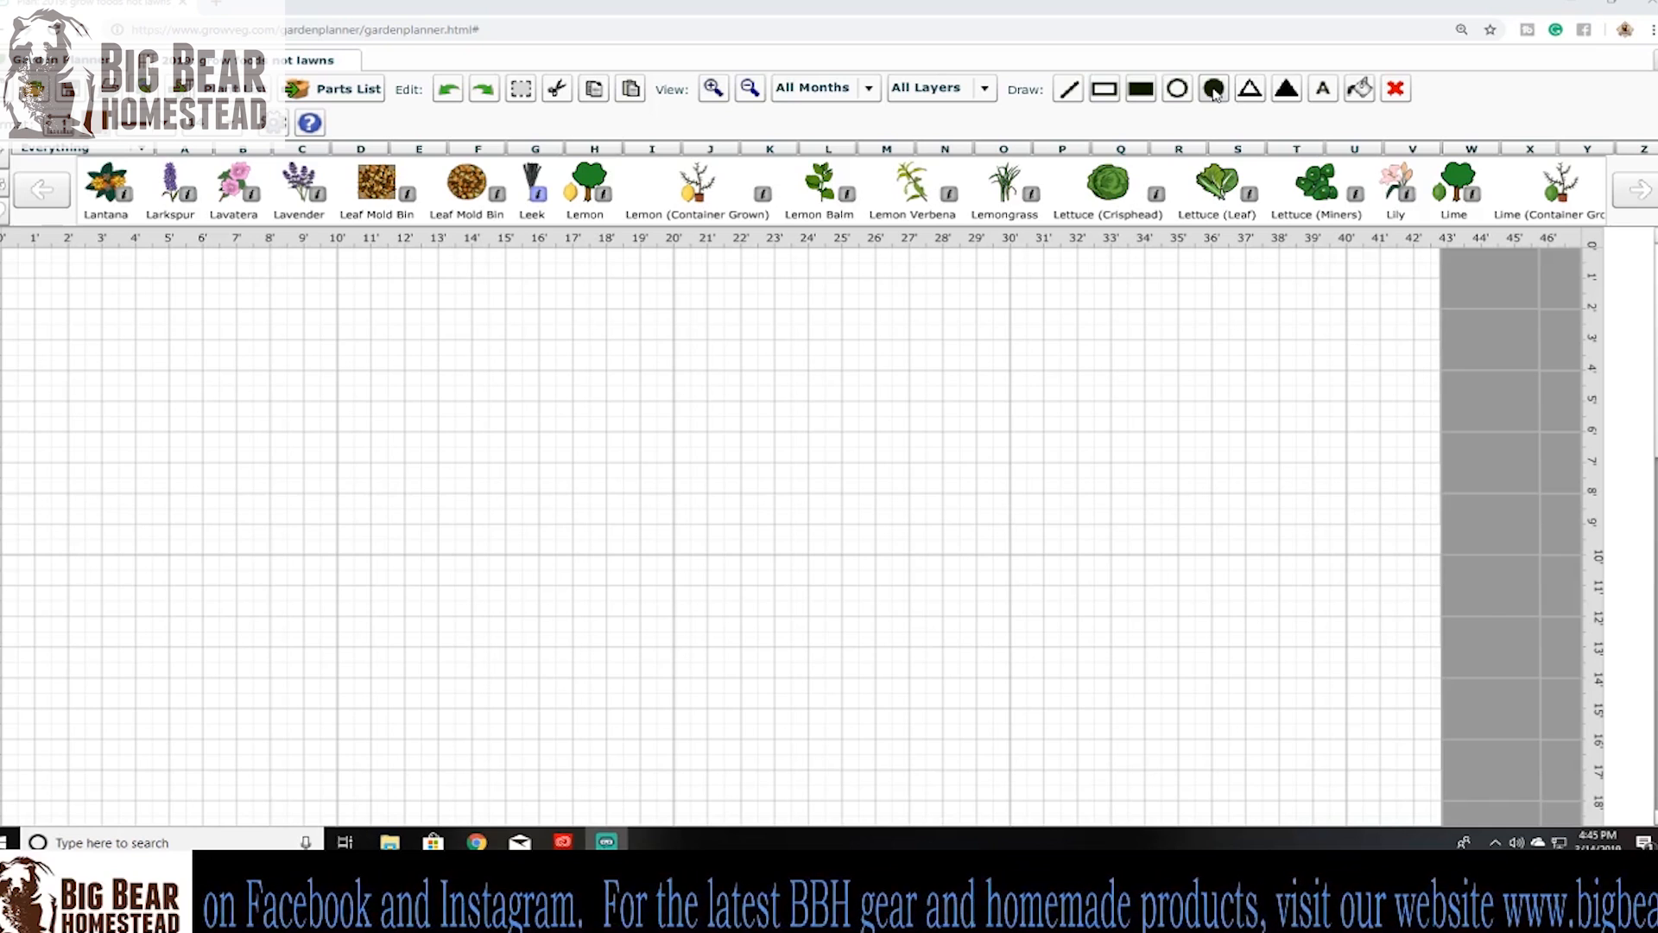
- Draw a filled oval about 1' 0" x 0' 8" near 37' across and 8' down, and shrink it
left_click(1214, 93)
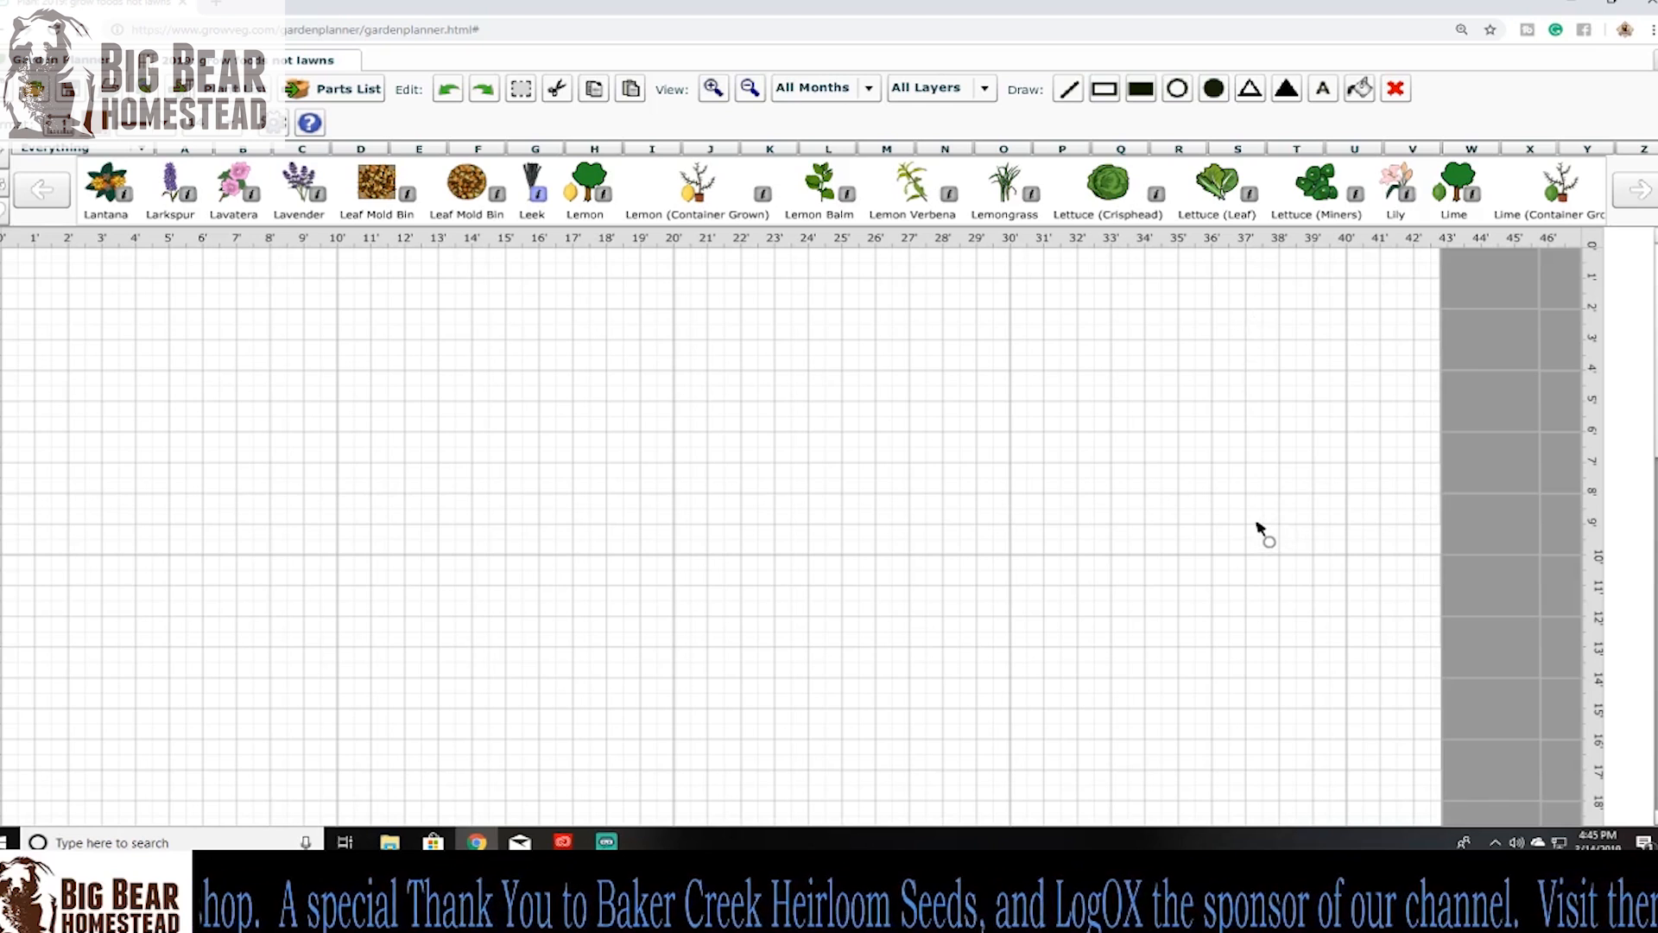
mouse_move(1255, 519)
left_mouse_down()
mouse_move(1293, 545)
mouse_move(1267, 524)
left_mouse_up()
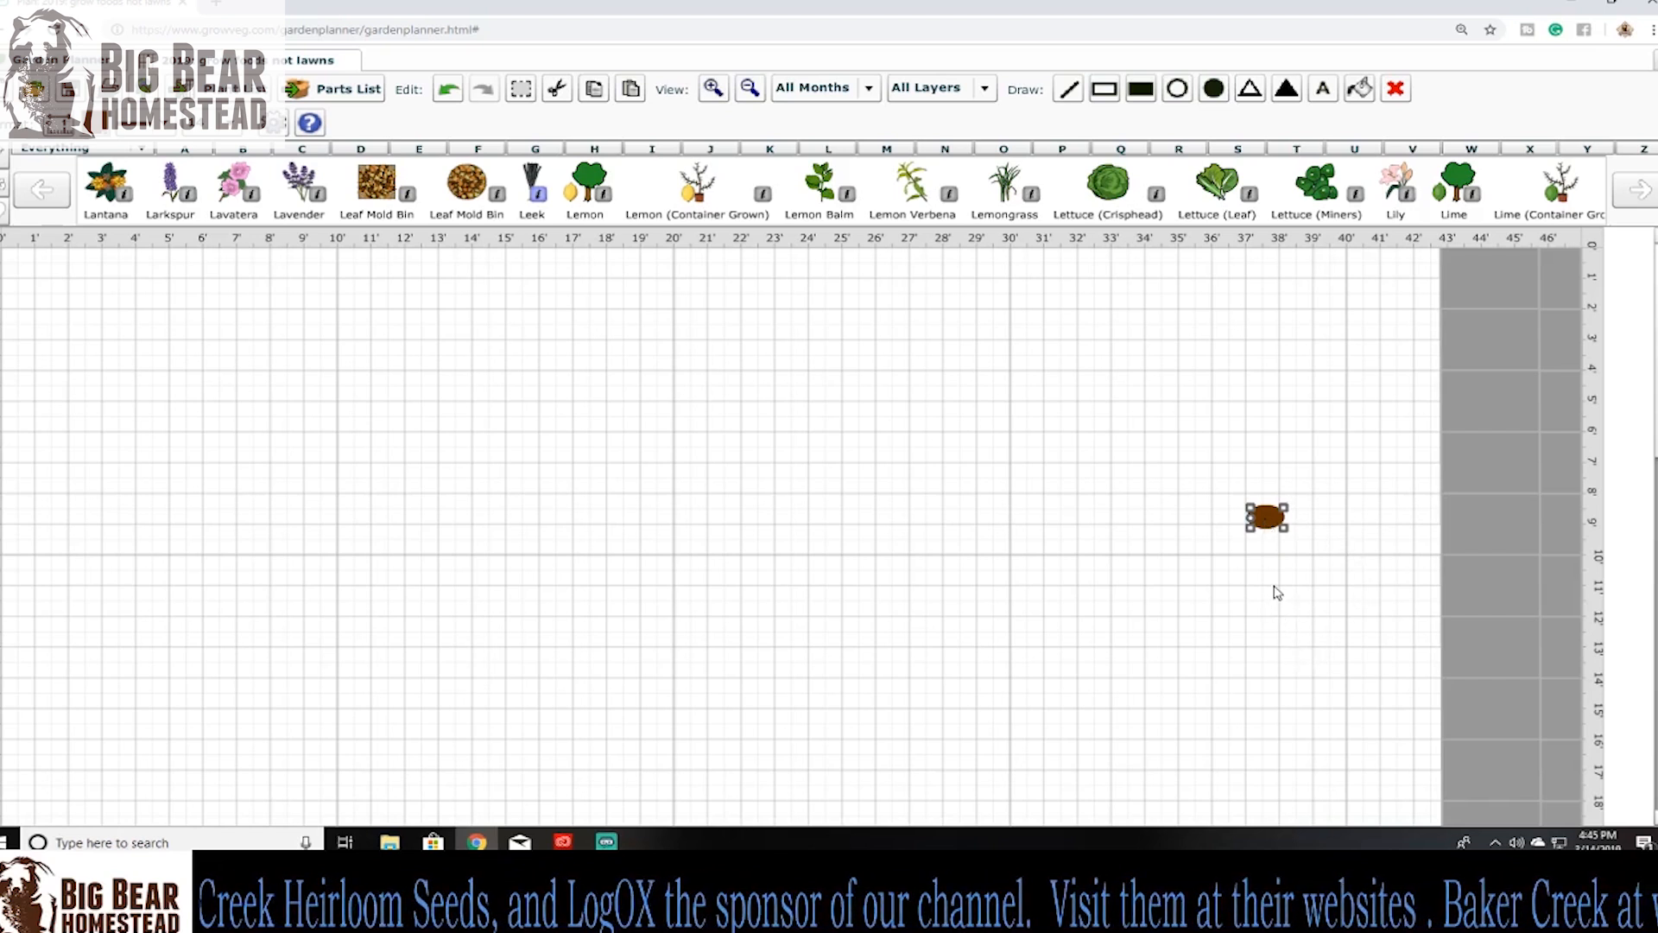
scroll(1278, 592, "down", 1)
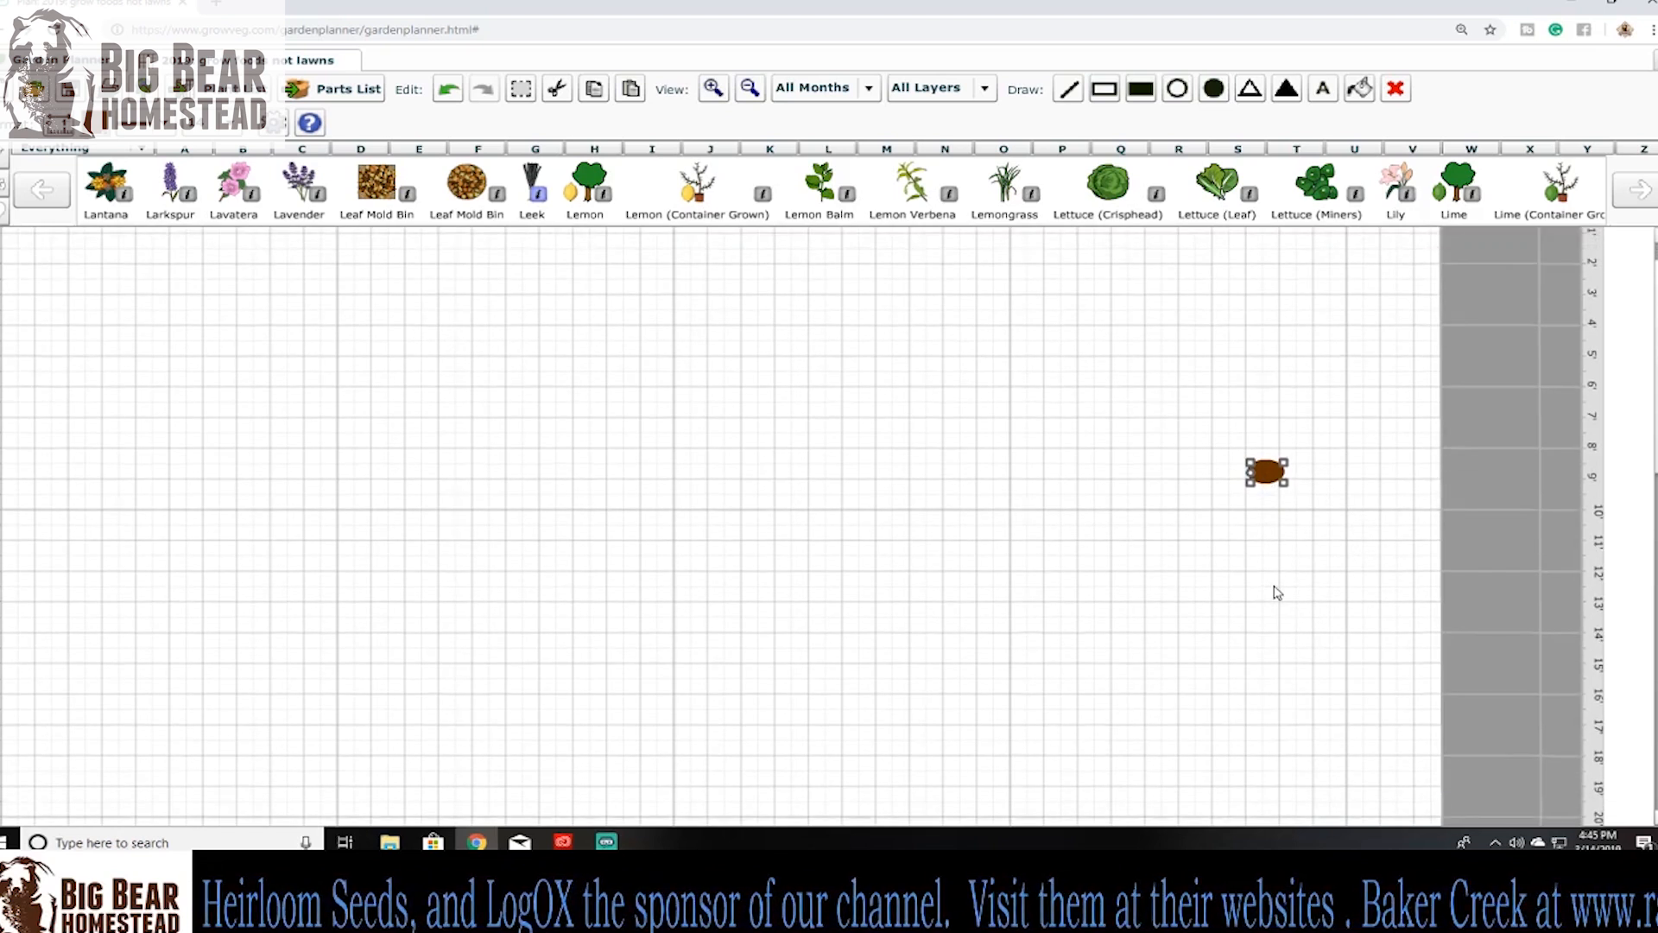
scroll(1278, 593, "up", 1)
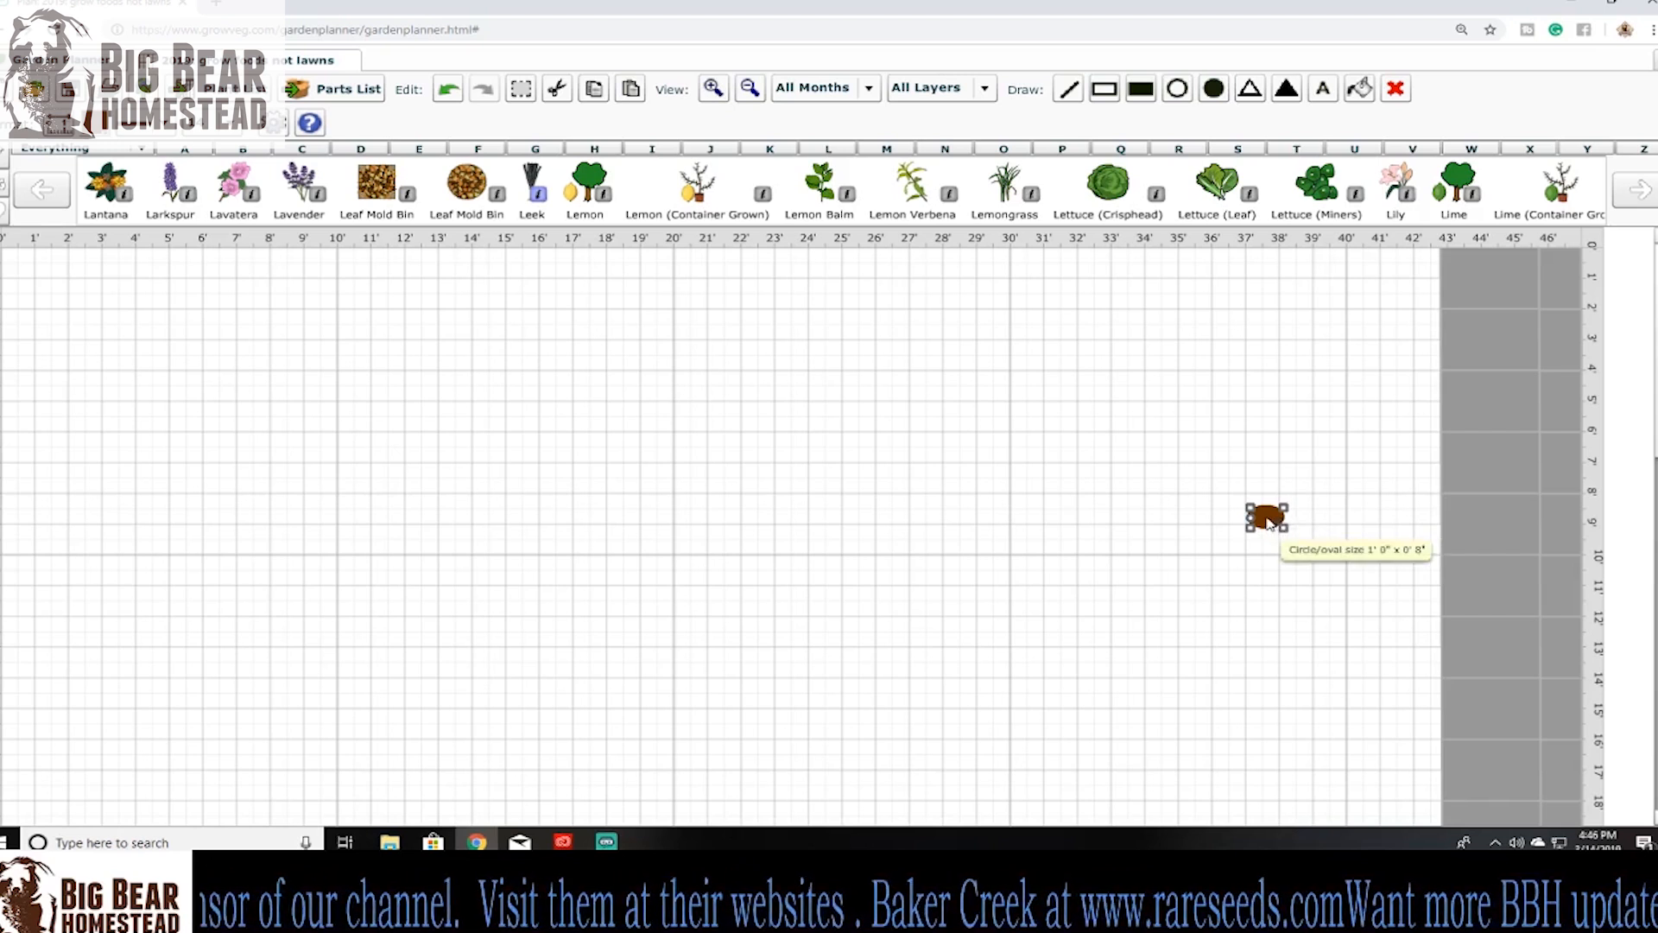
left_click_drag(1285, 529, 1264, 510)
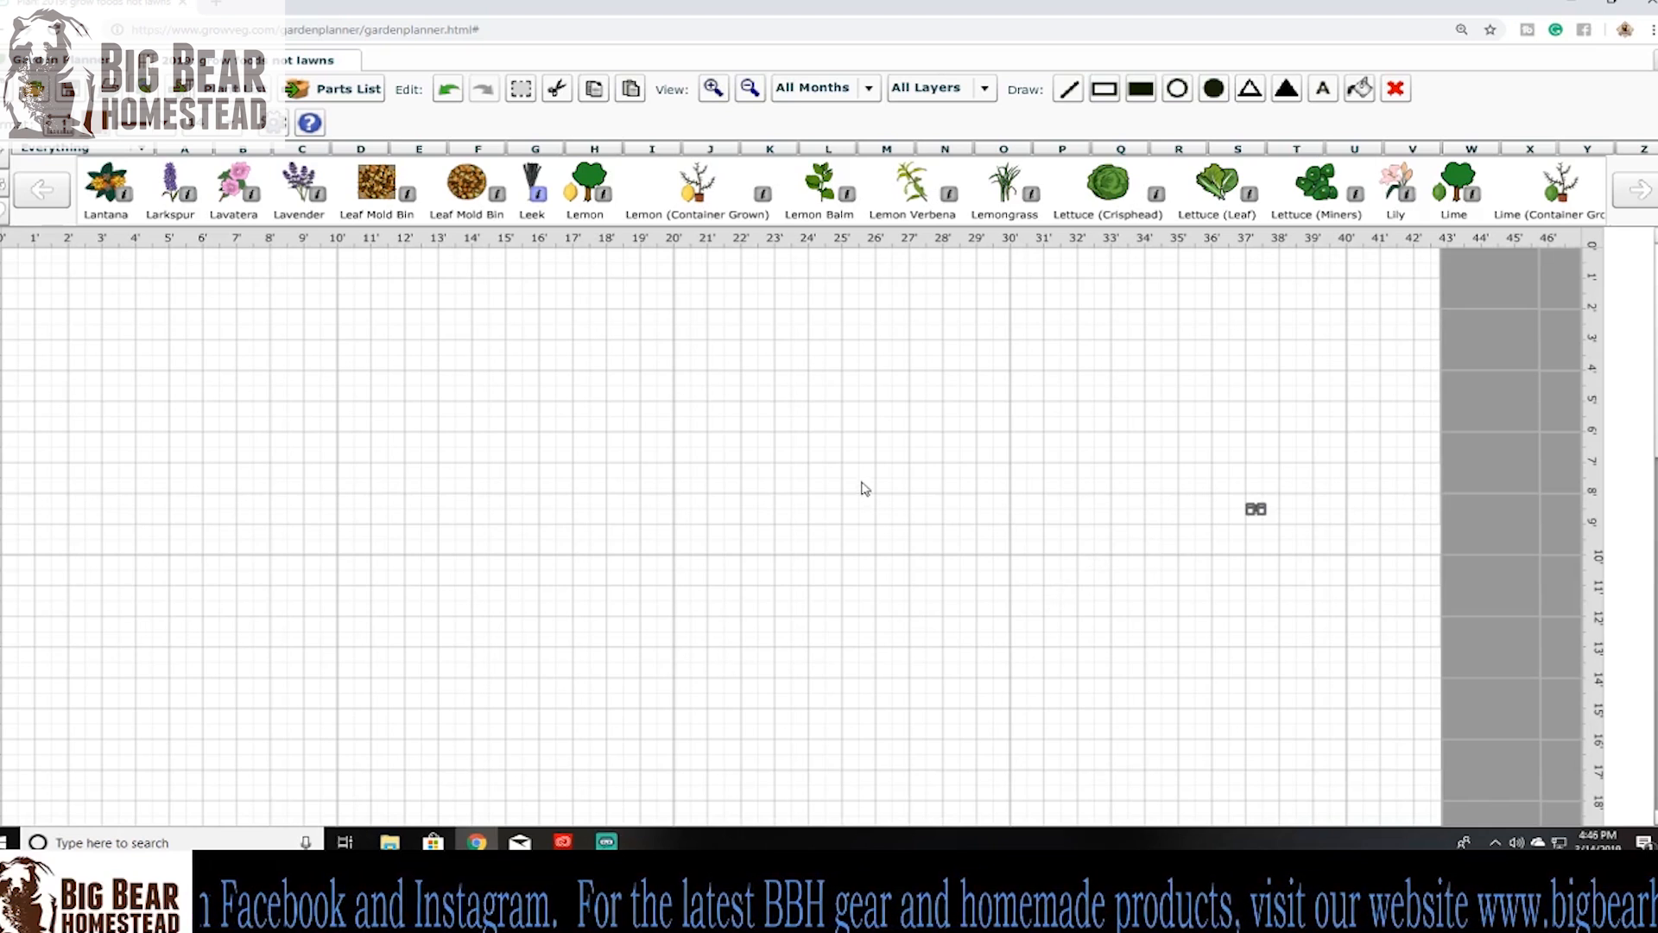
- Place a second filled oval about 1 ft wide at 10' across and 30' down the plan
scroll(856, 493, "down", 3)
scroll(851, 518, "down", 10)
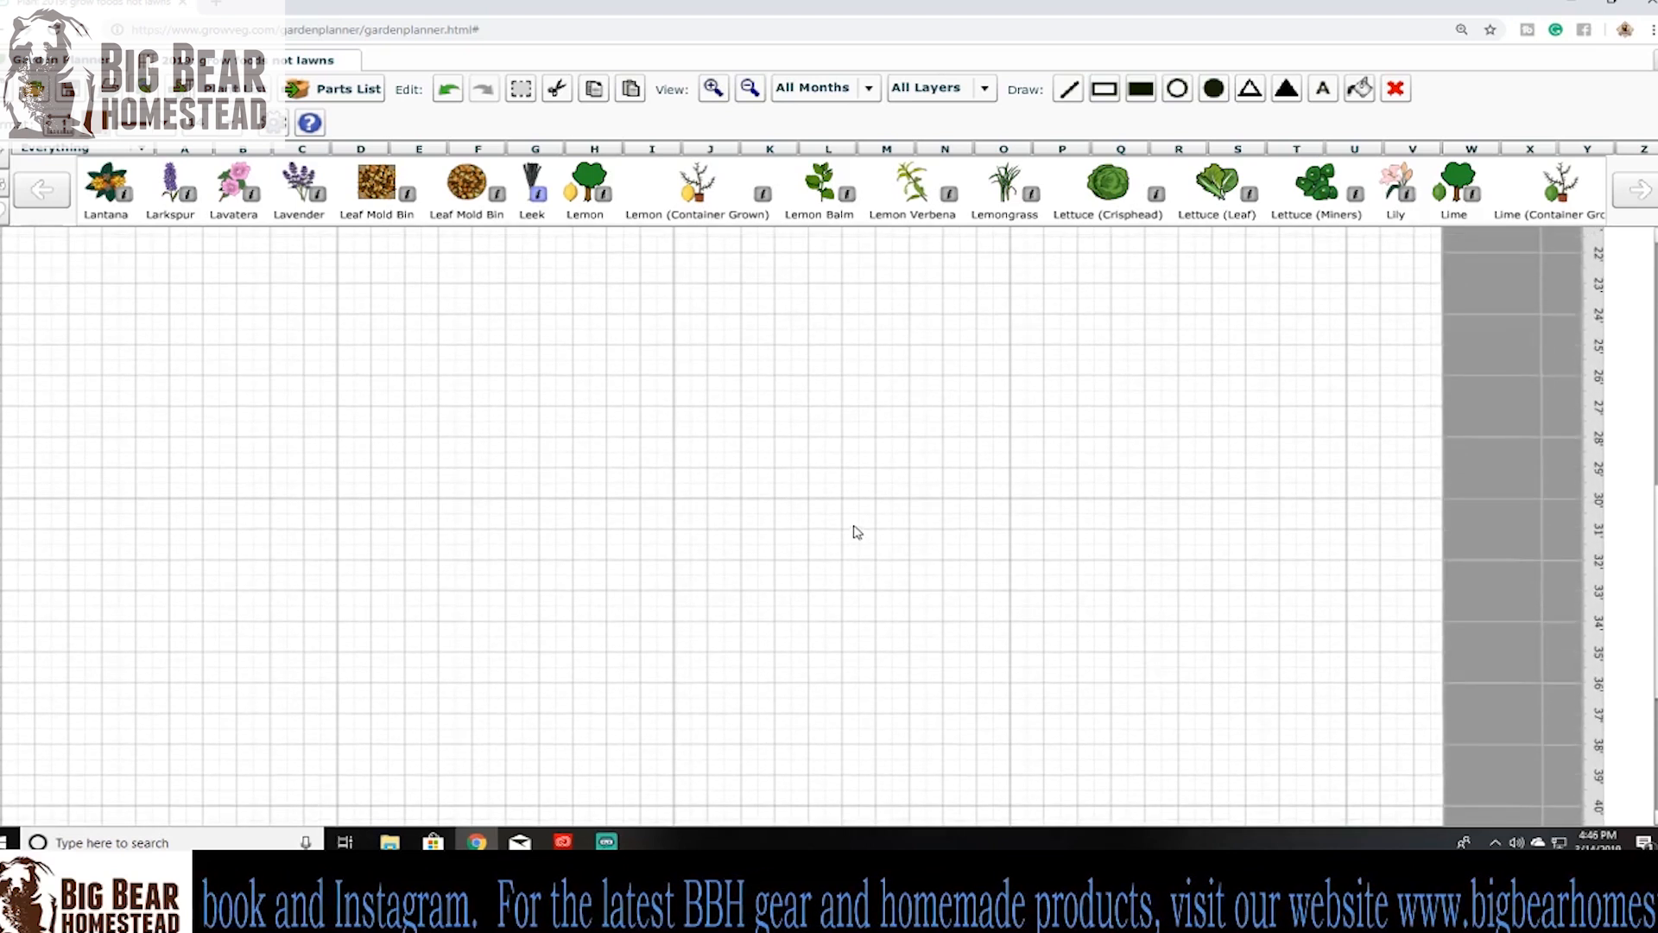
scroll(857, 531, "down", 5)
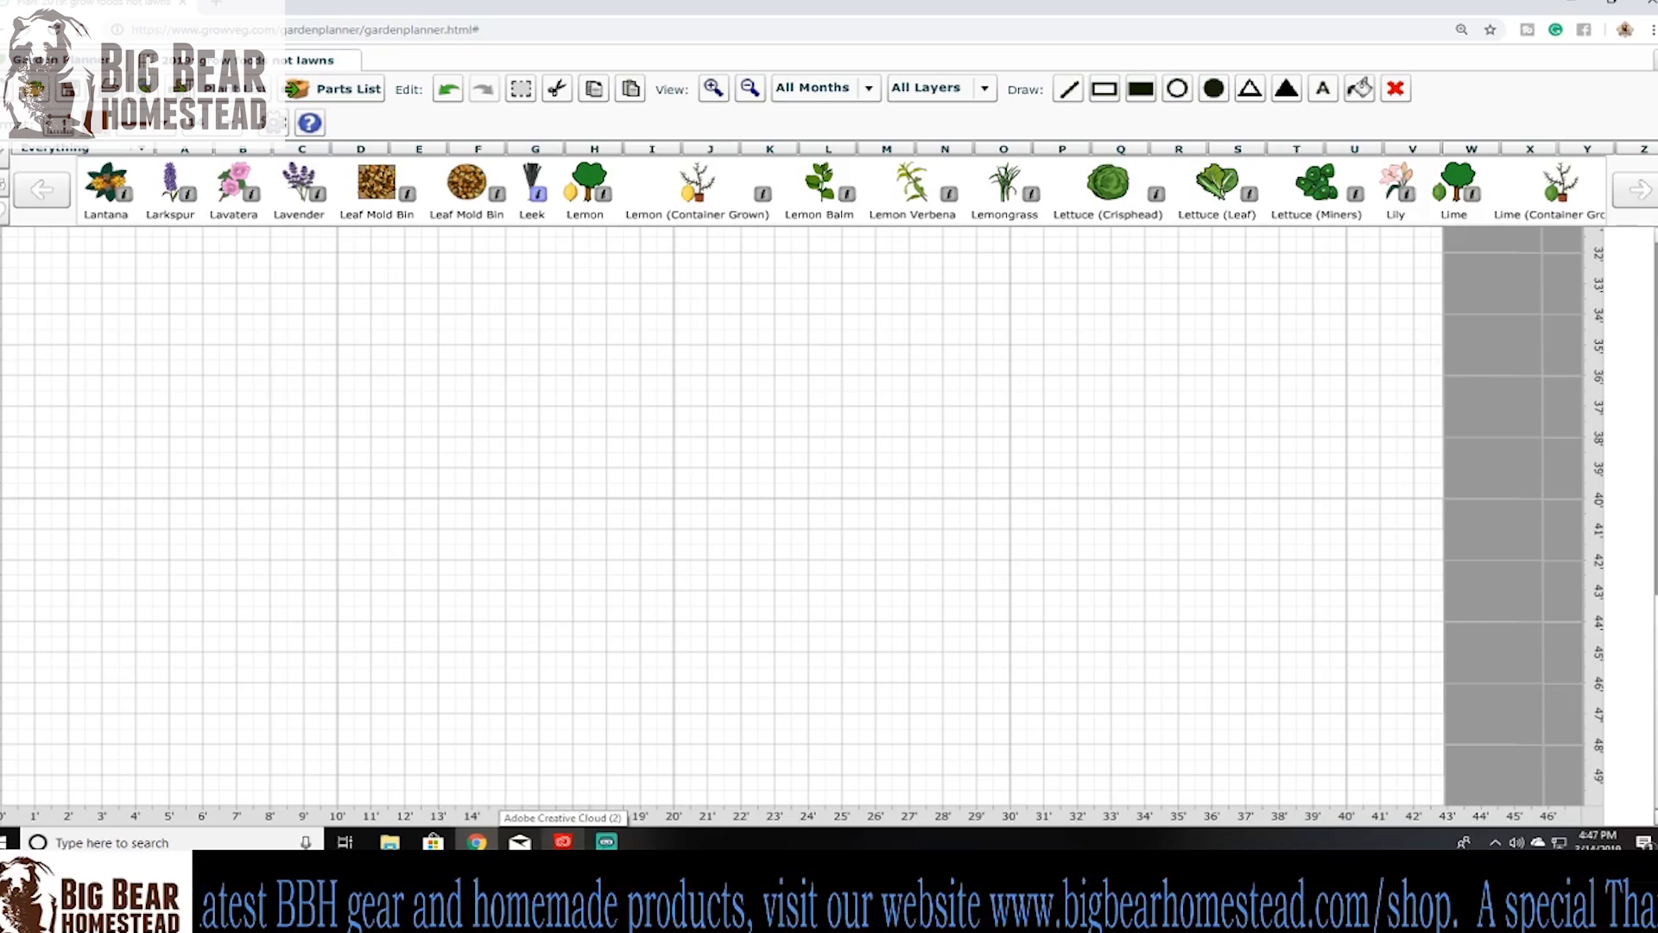
scroll(517, 532, "up", 3)
scroll(706, 575, "up", 3)
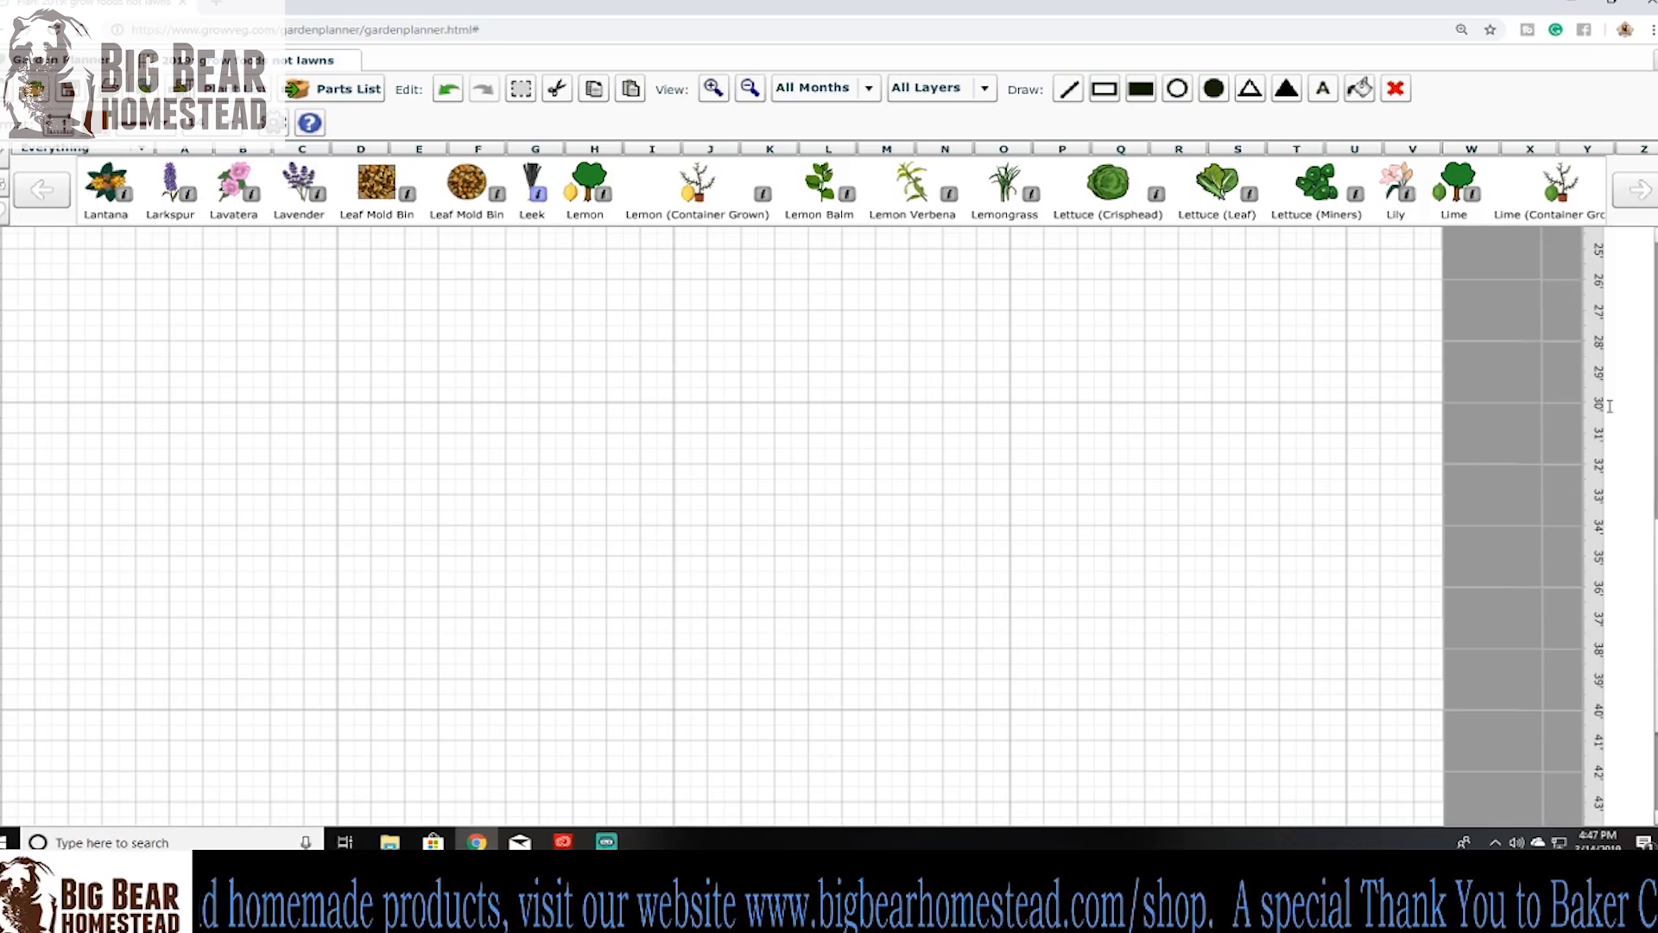
left_click(1215, 89)
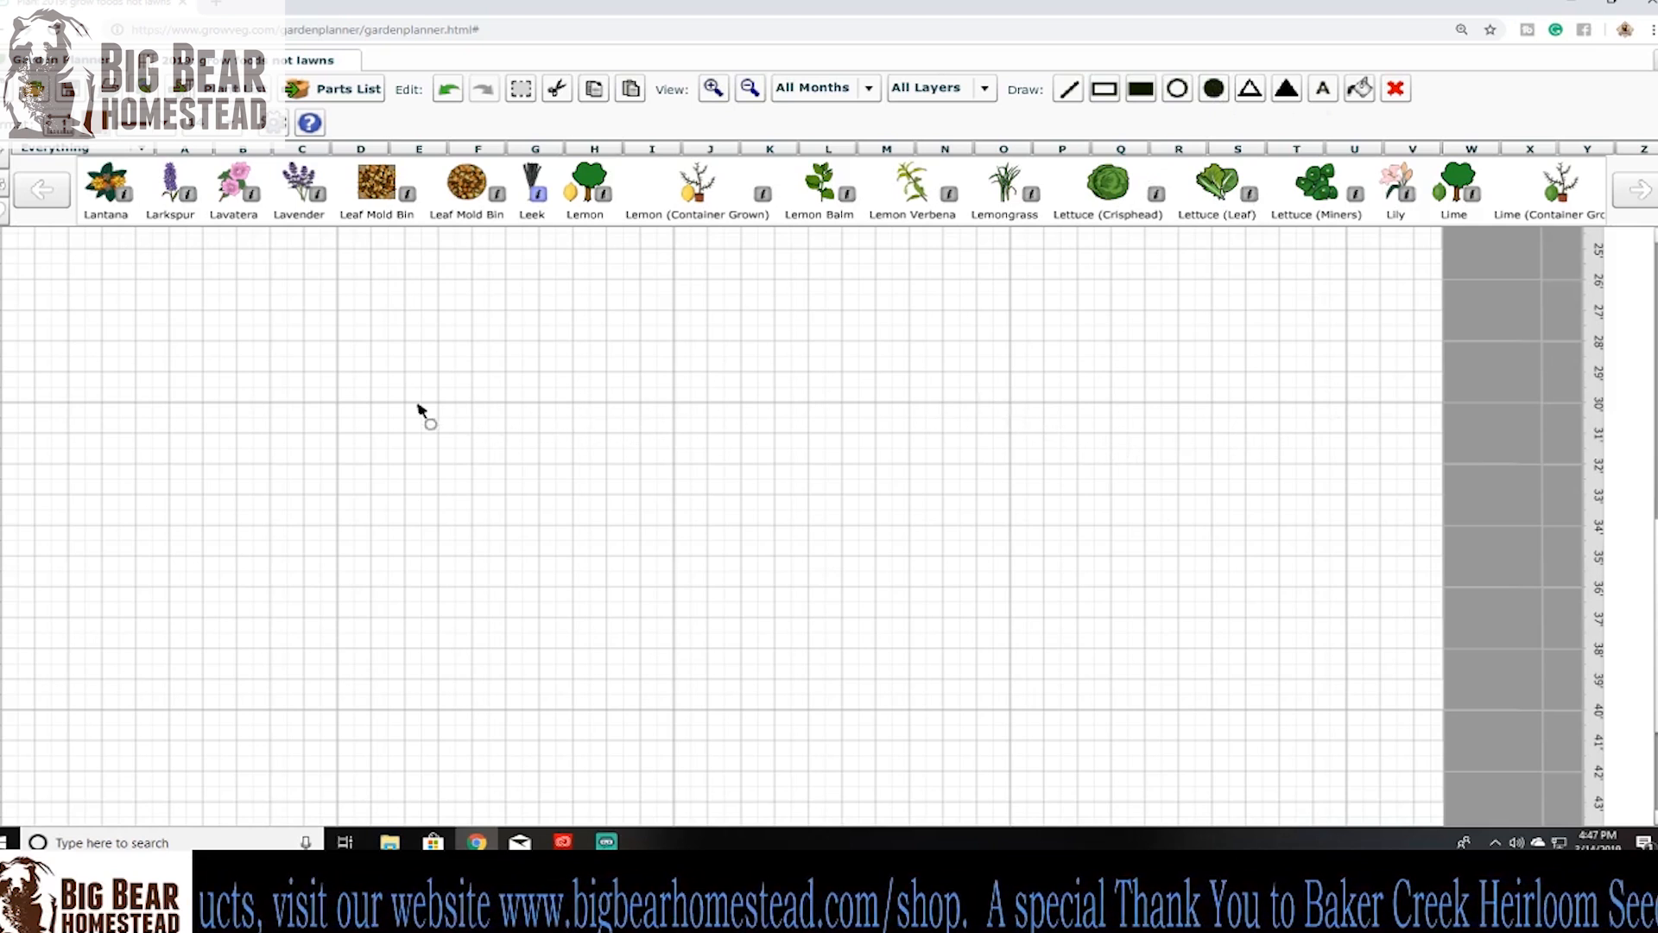
left_click(337, 401)
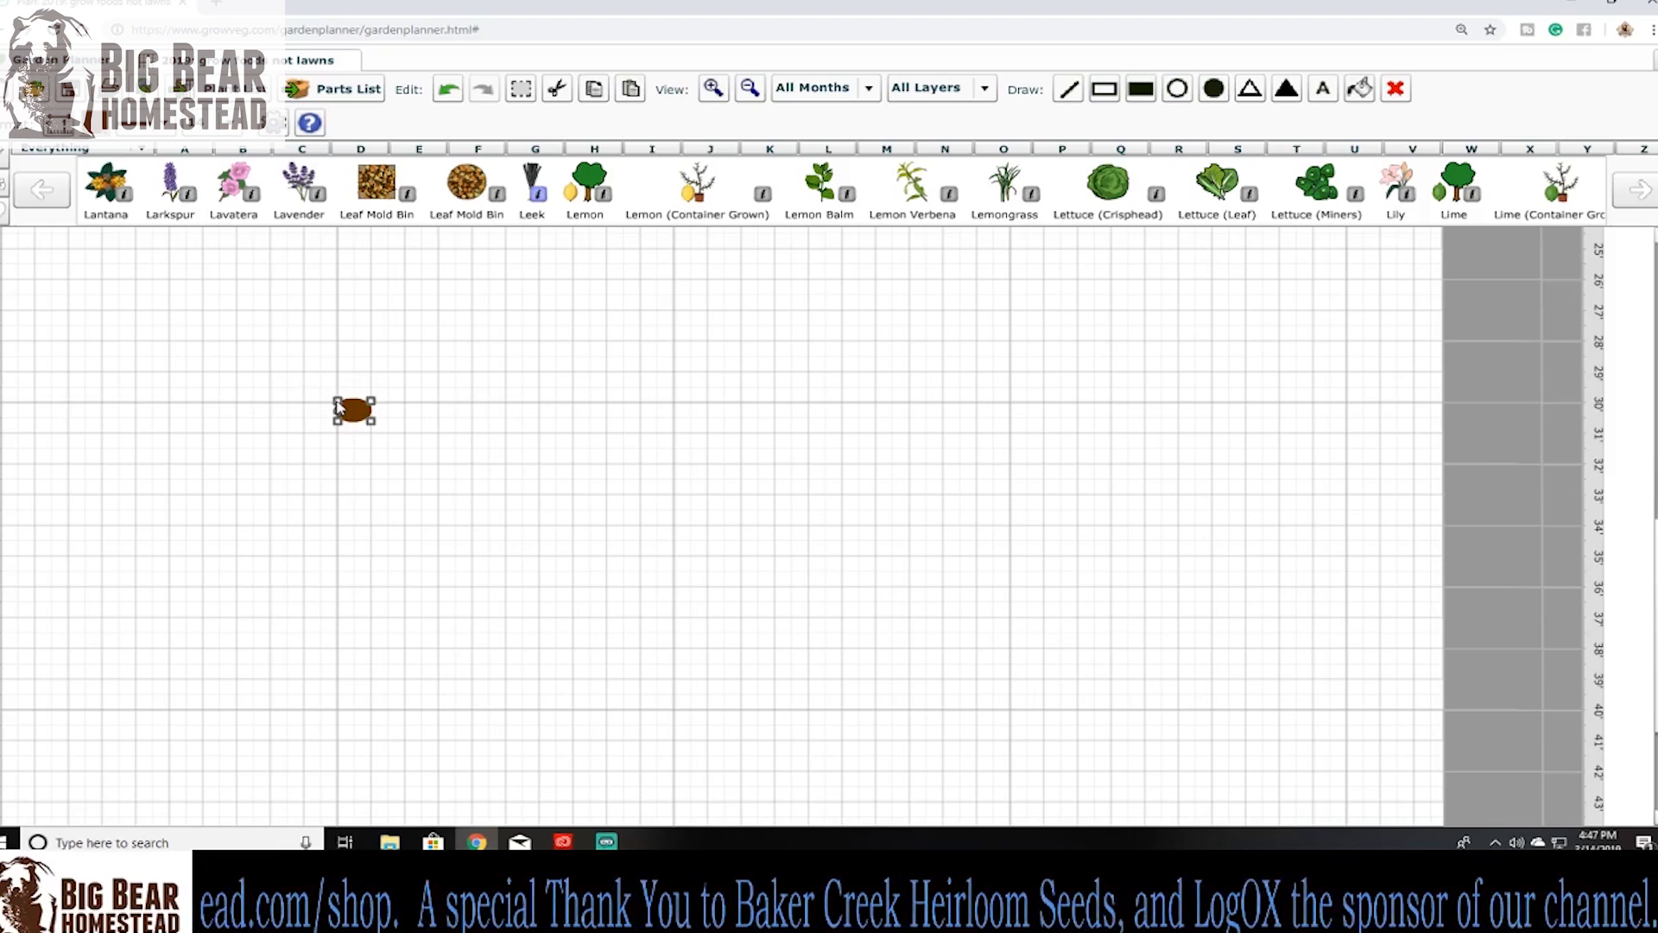
scroll(338, 408, "down", 5)
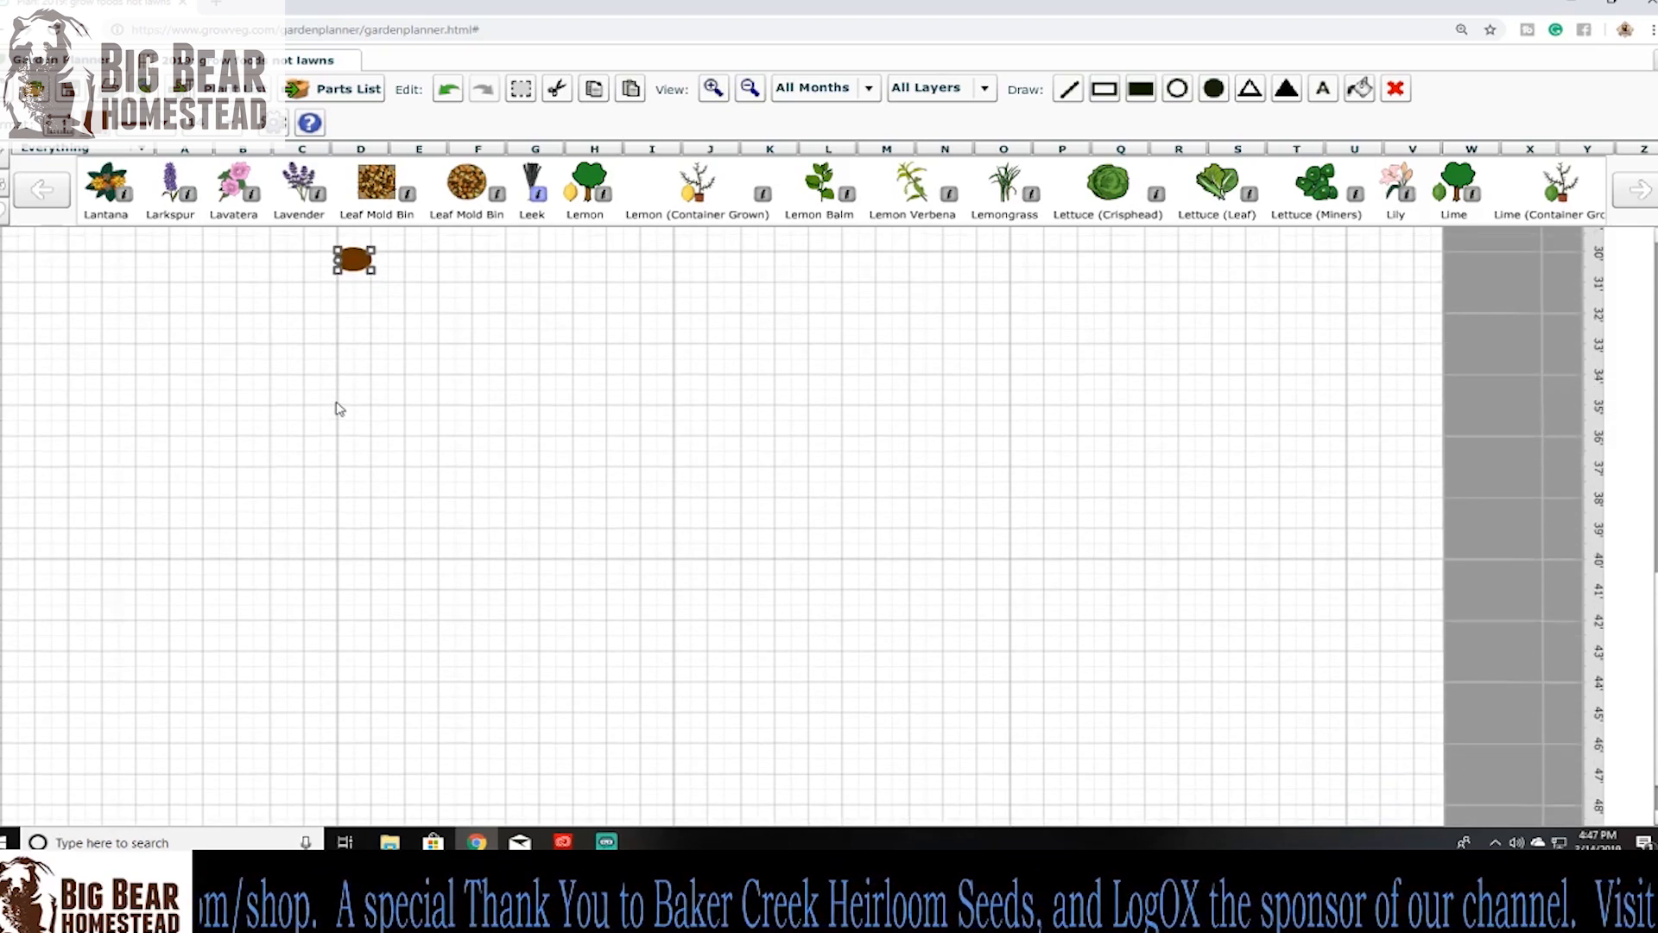
scroll(341, 413, "up", 5)
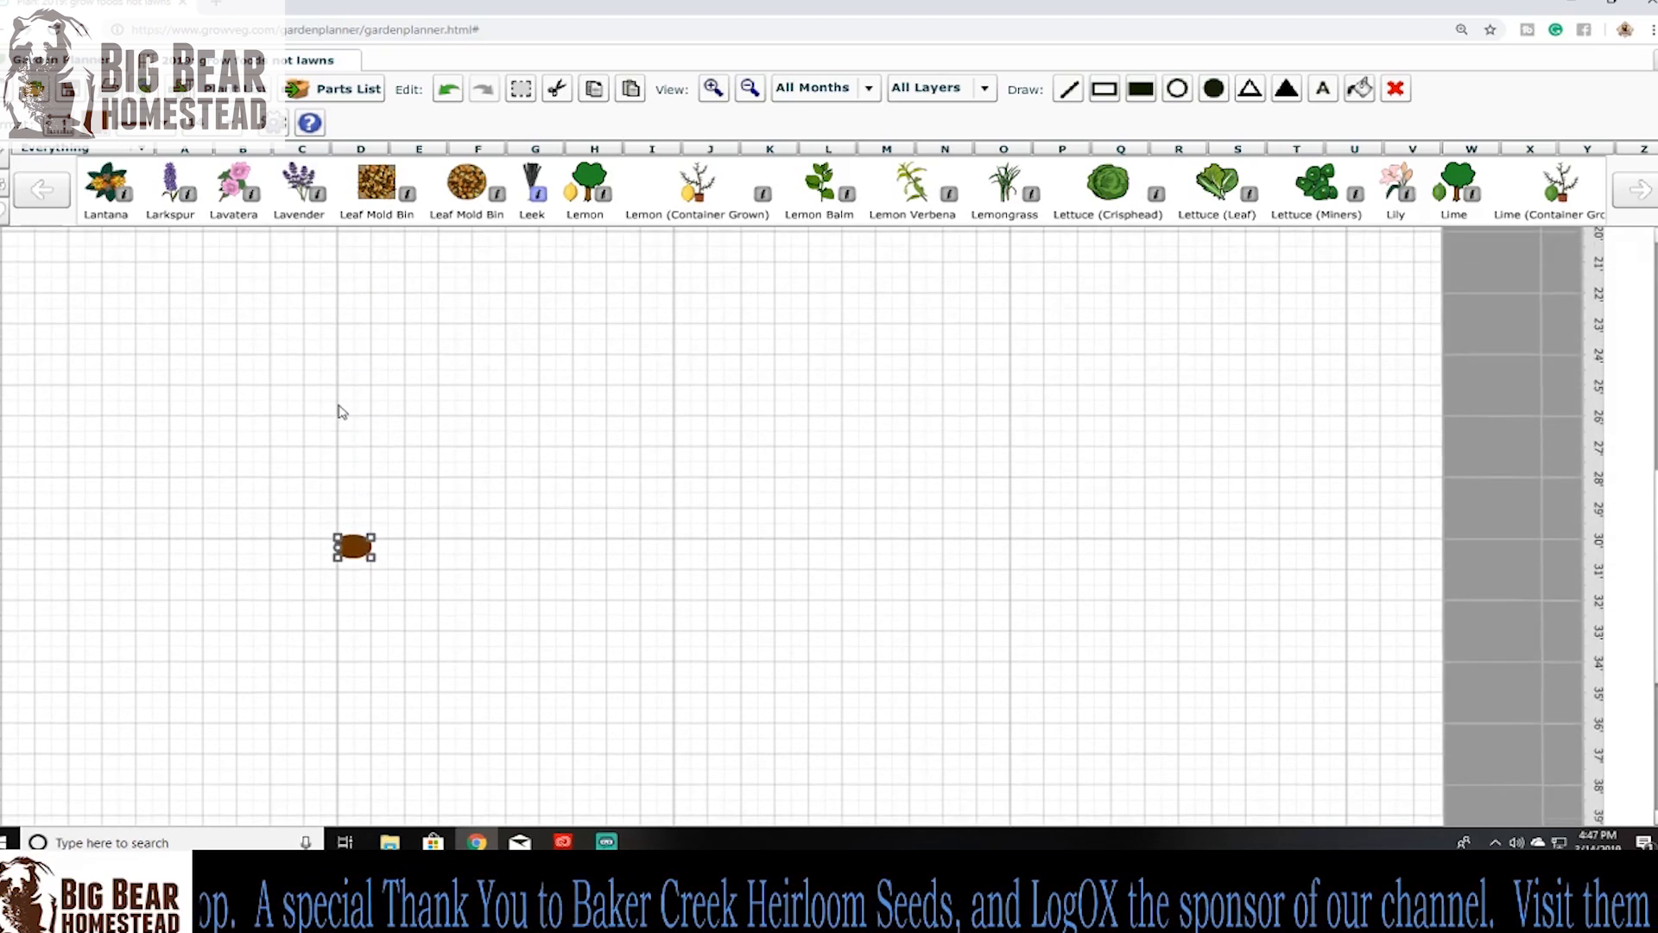
scroll(353, 428, "up", 5)
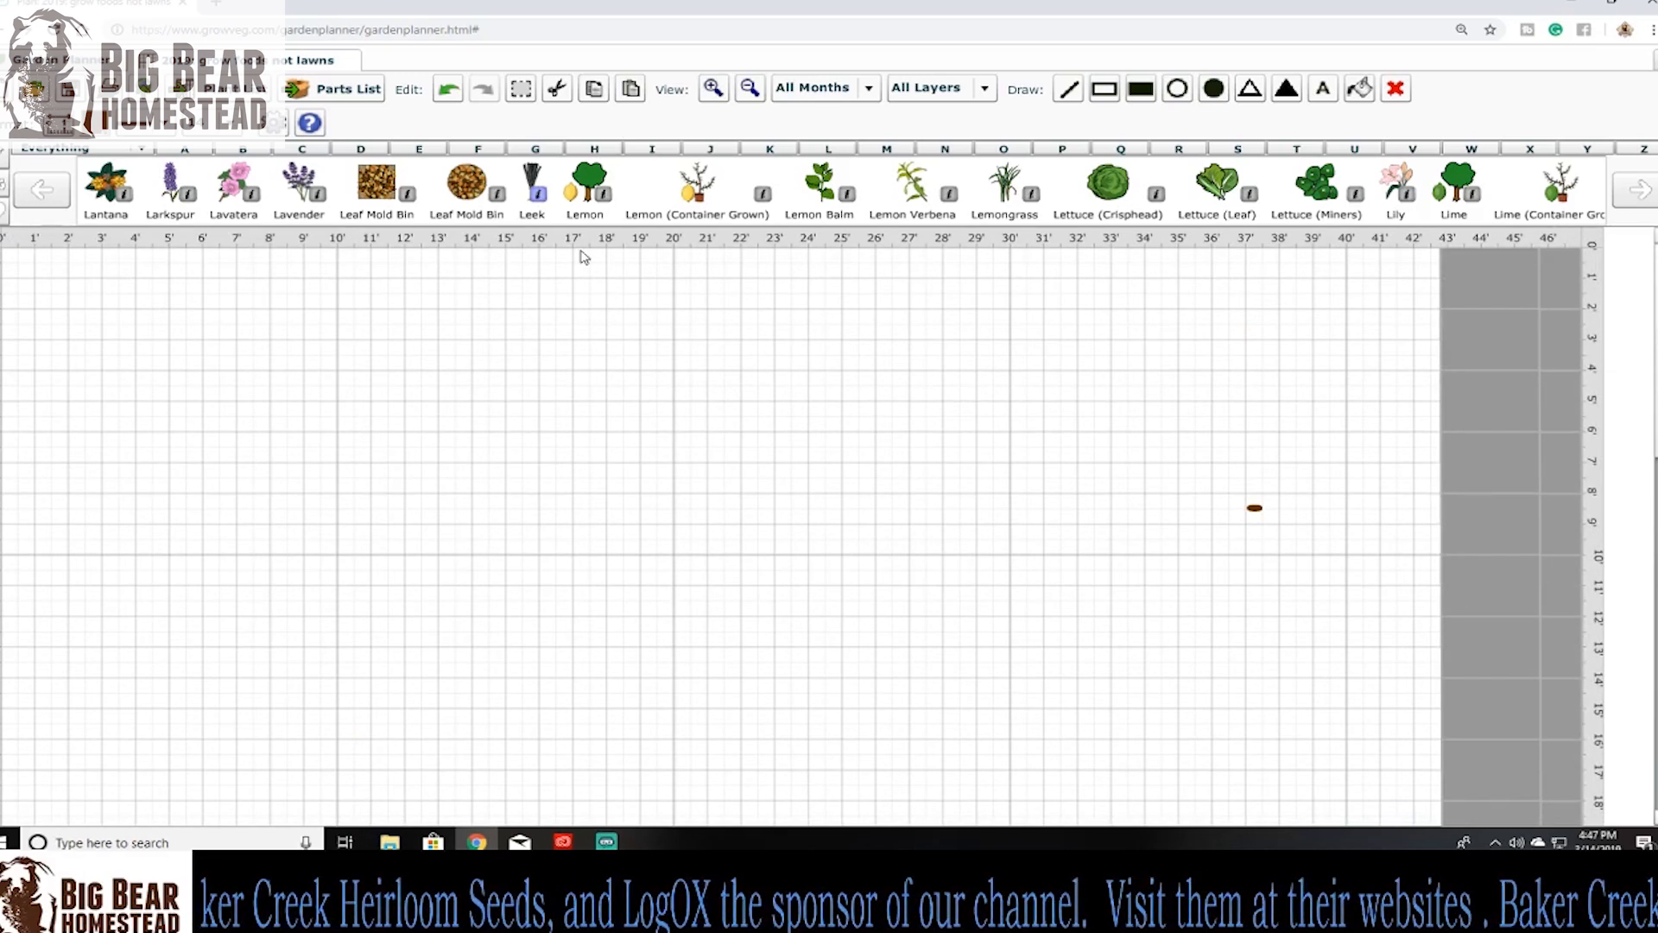
- Move the lower filled oval across the plan to about 16' 6" across and 29' 9" down
scroll(584, 256, "down", 4)
scroll(582, 270, "down", 6)
scroll(584, 271, "down", 5)
scroll(584, 271, "down", 7)
scroll(584, 273, "down", 8)
scroll(584, 279, "down", 6)
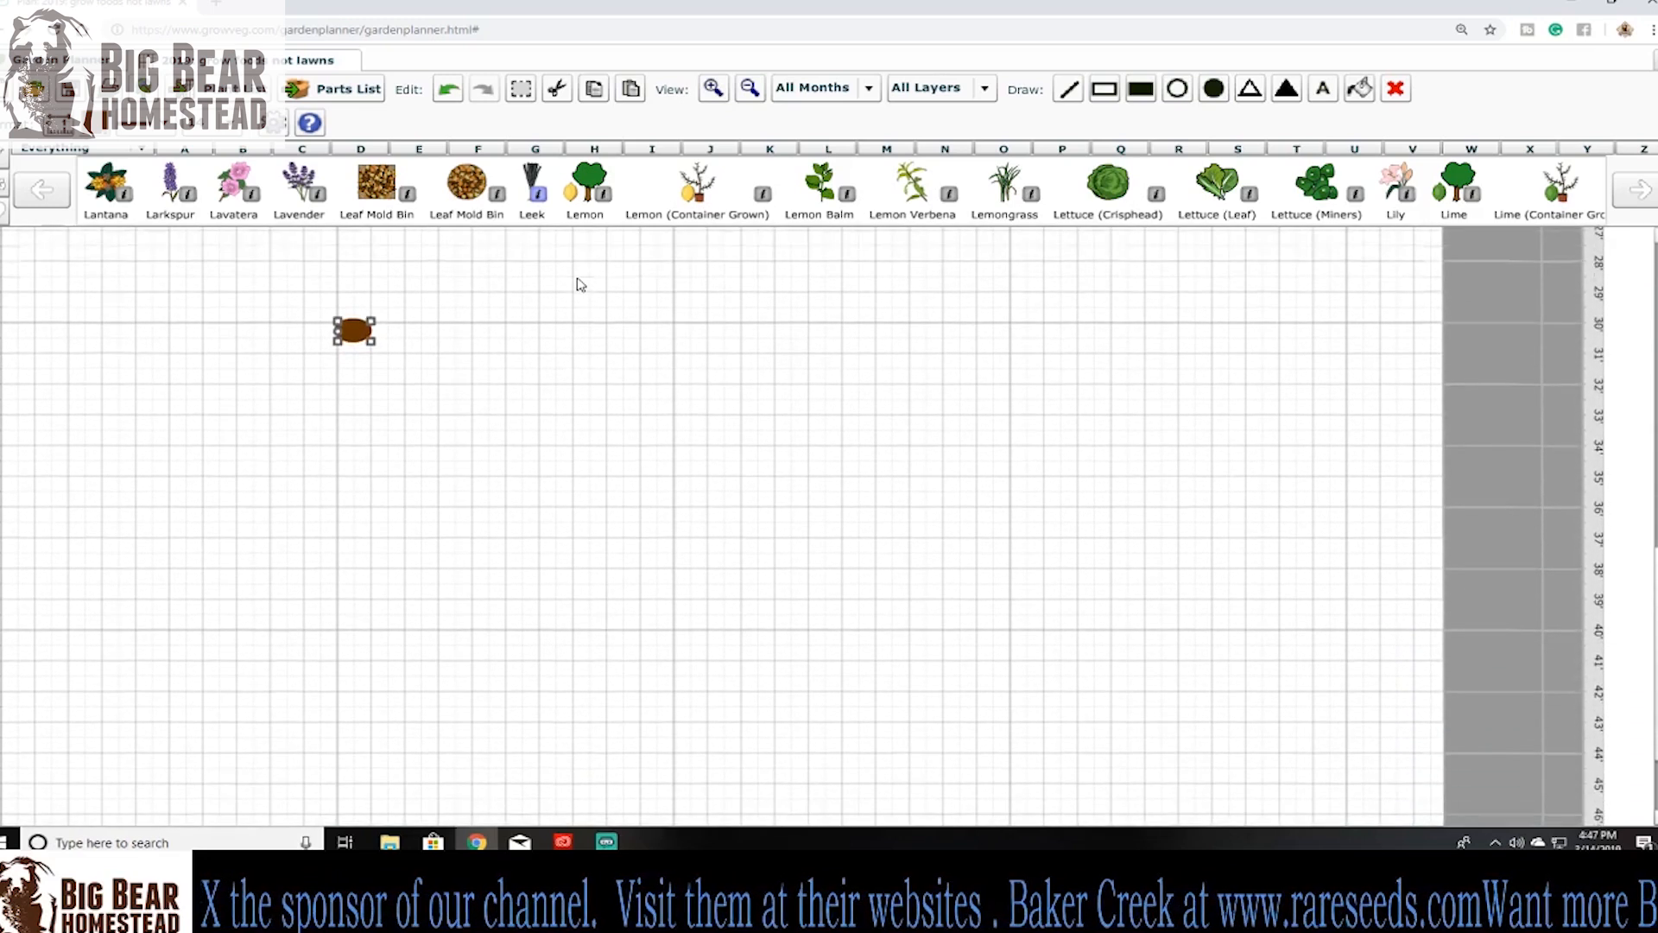
scroll(580, 284, "down", 1)
scroll(580, 285, "down", 1)
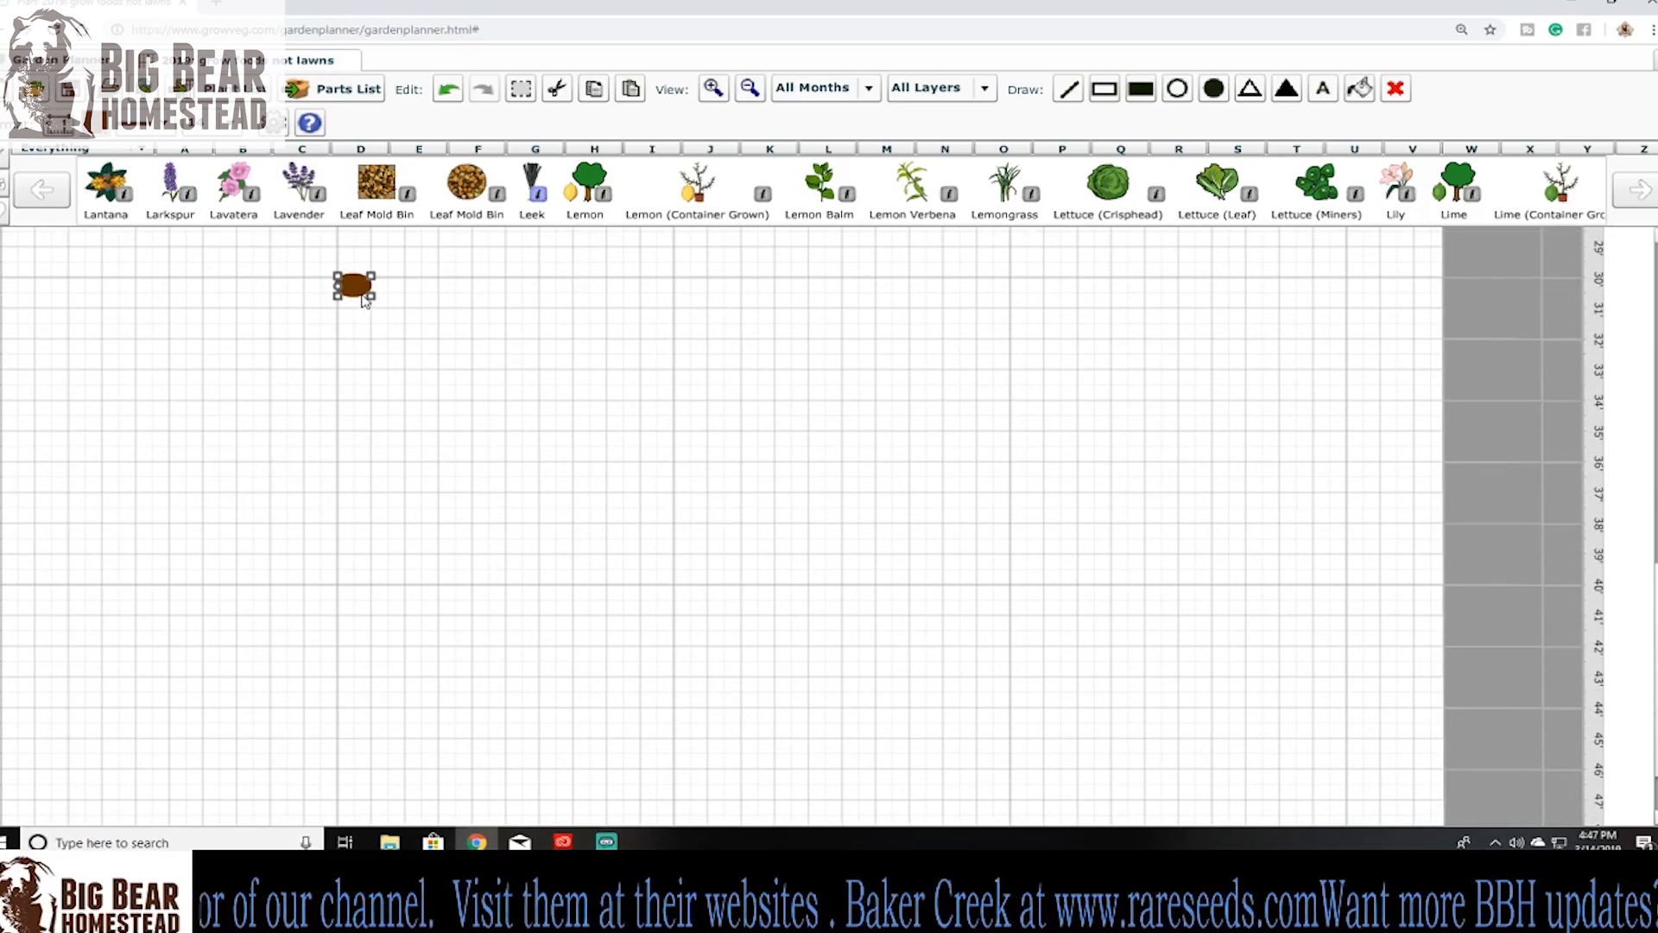
left_click_drag(370, 292, 590, 287)
- Set the lower oval's top left position to X = 17 ft 0 in and Y = 30 ft 10 in
right_click(591, 290)
left_click(579, 275)
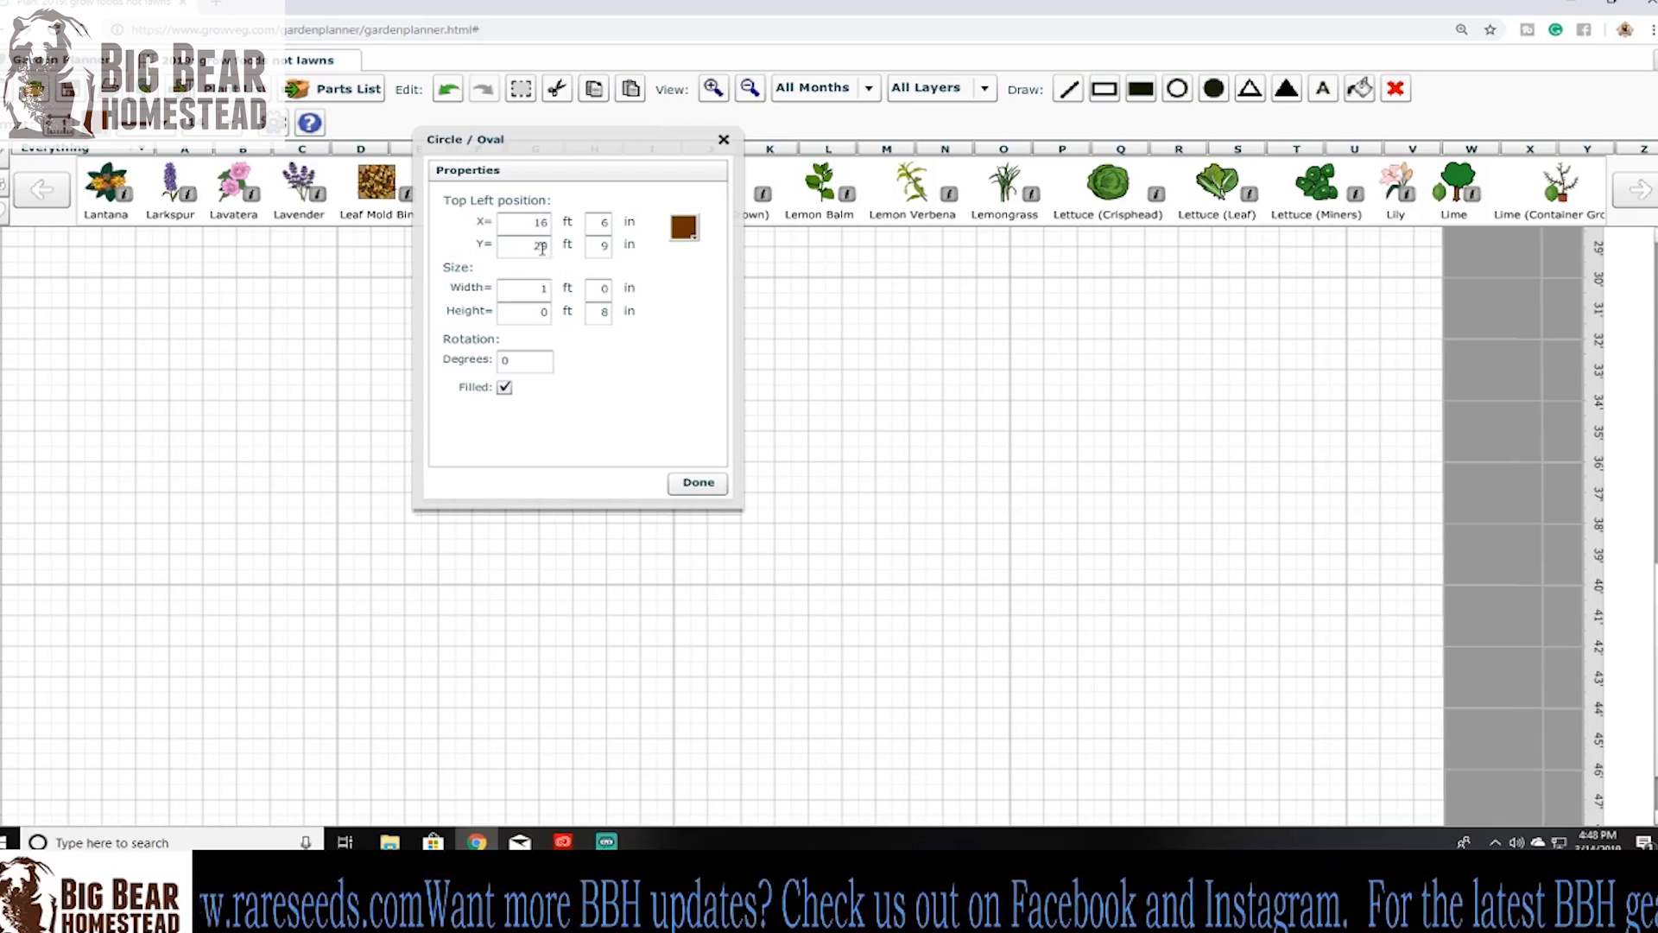
double_click(542, 247)
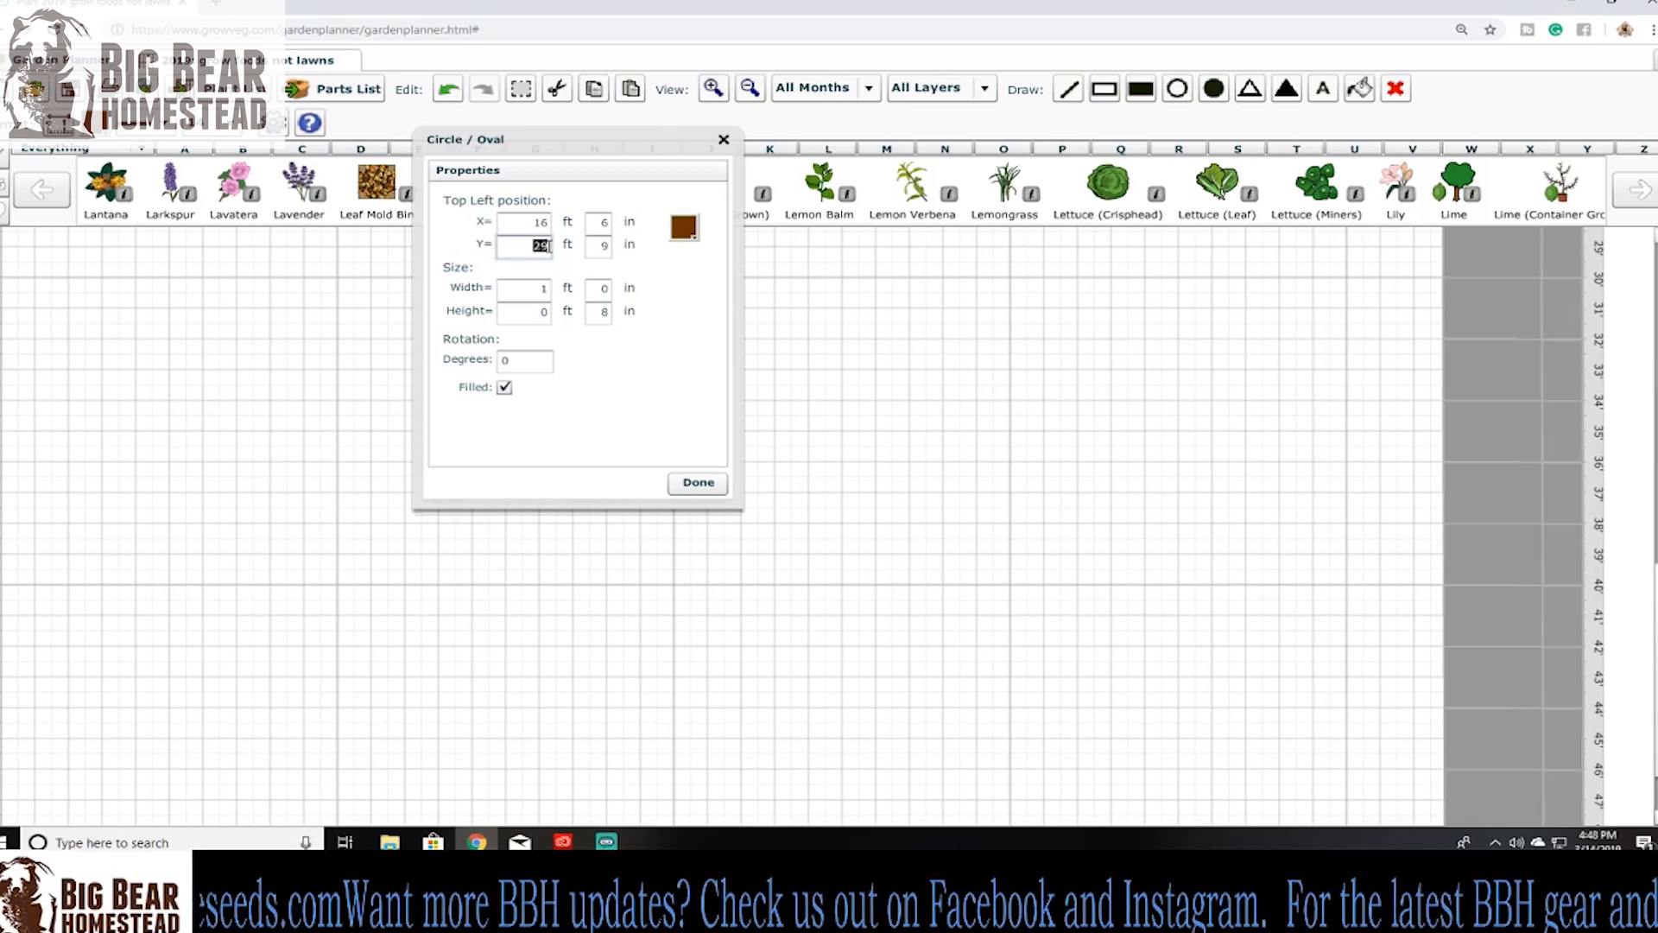
type("30")
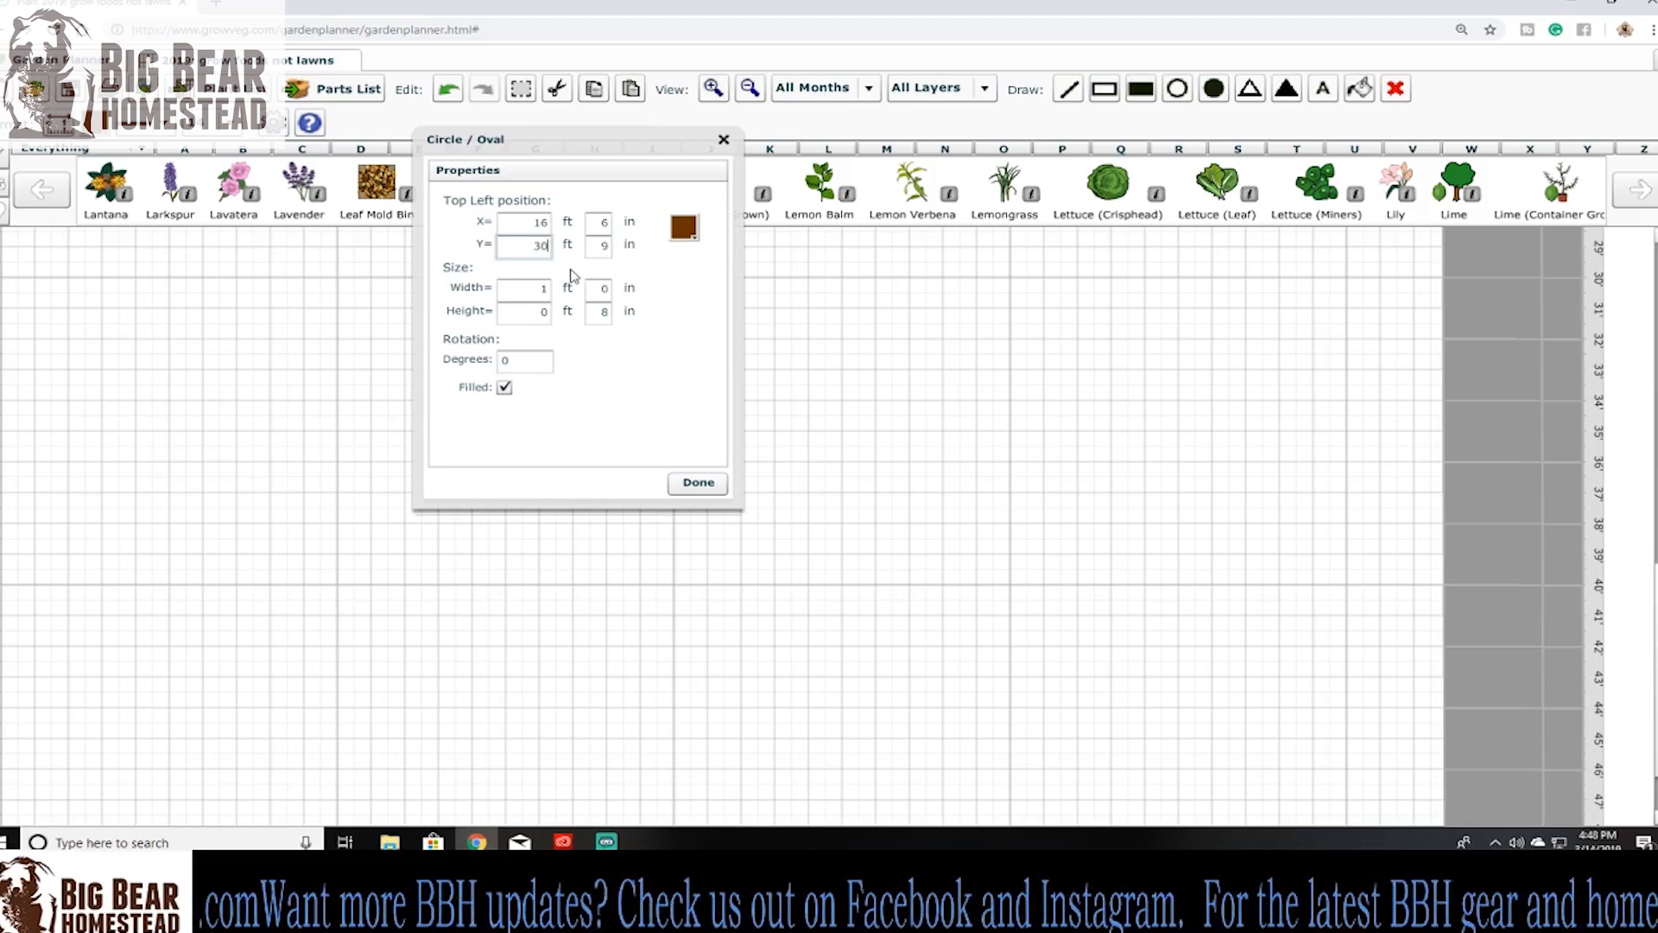
left_click(603, 248)
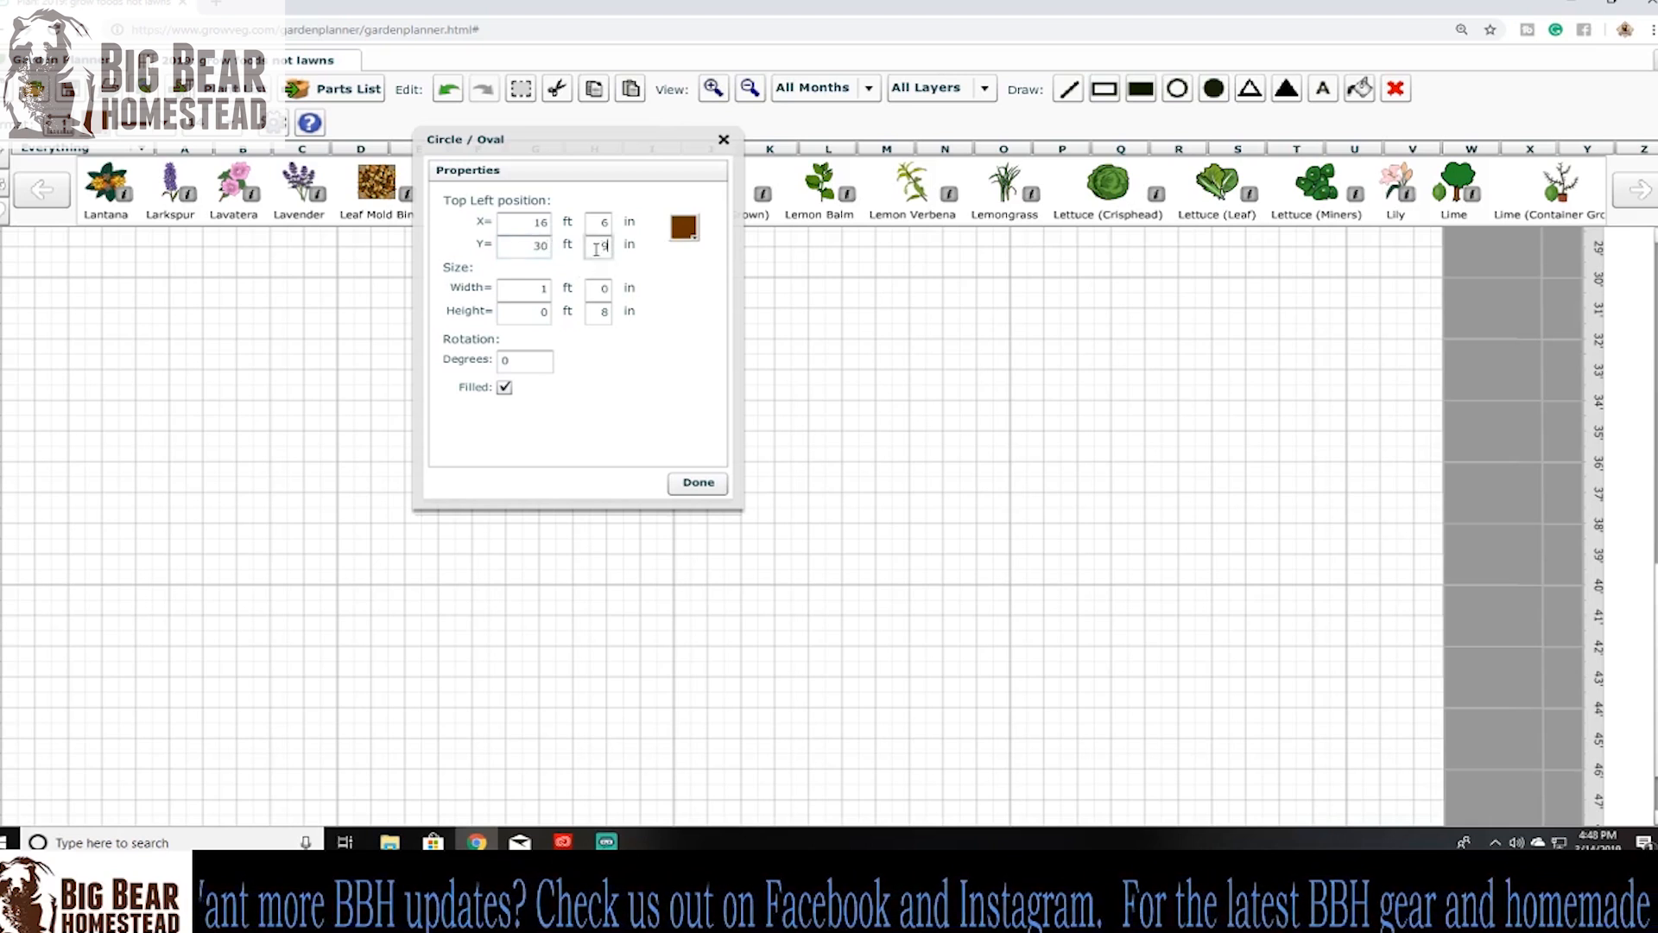
type("10")
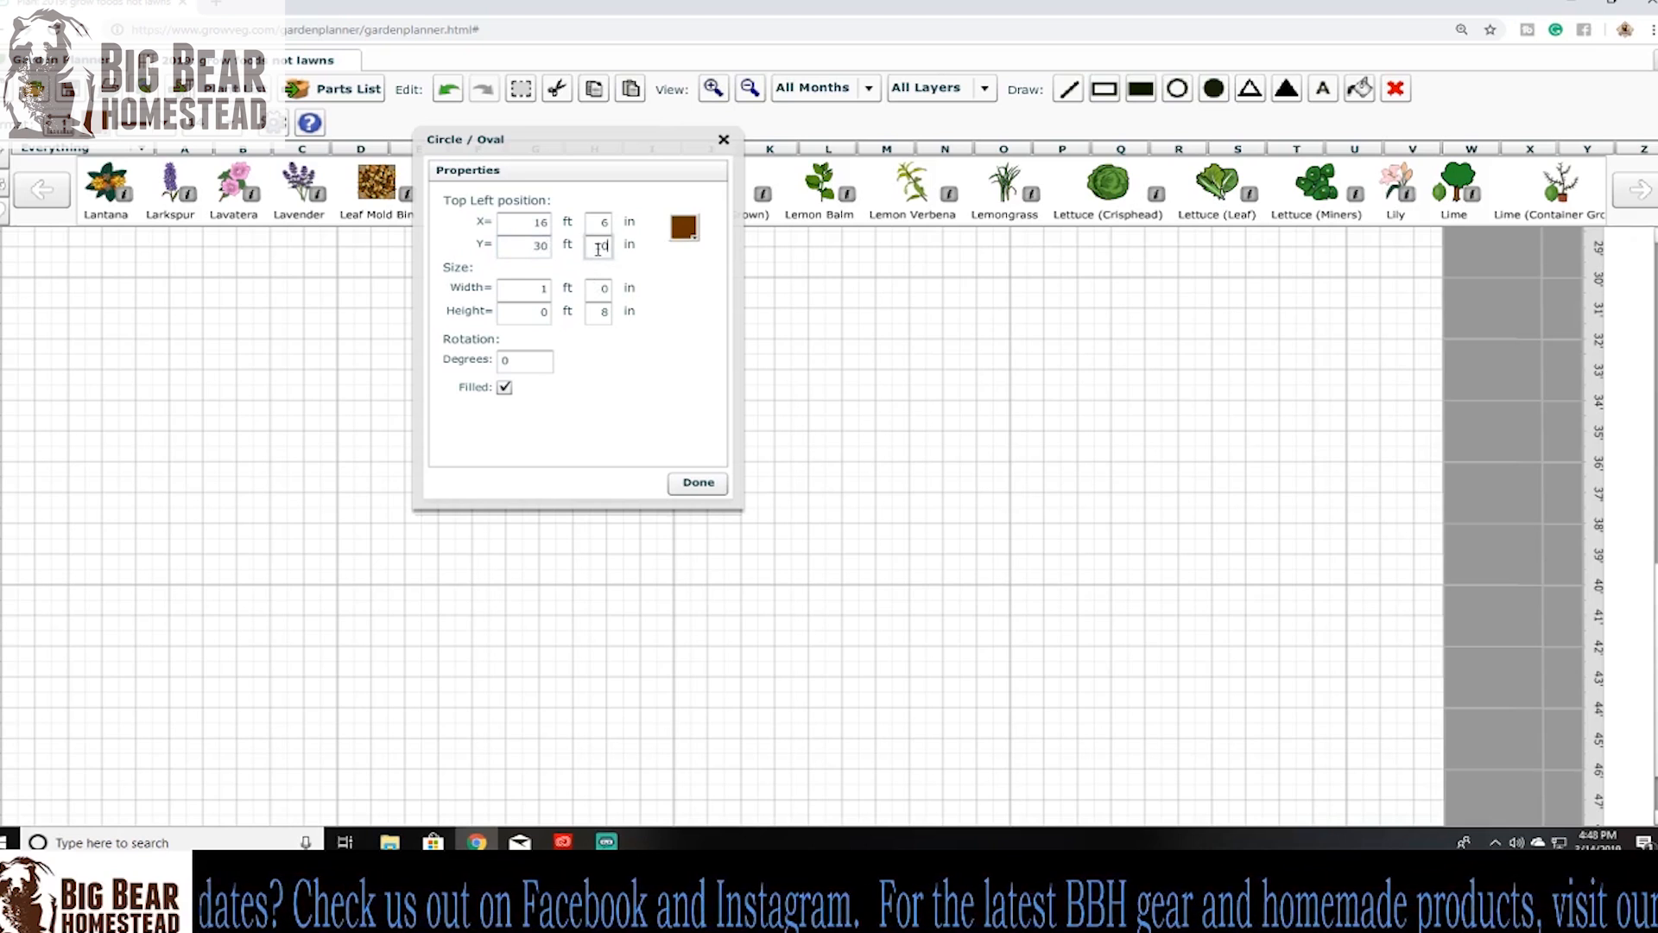
double_click(544, 222)
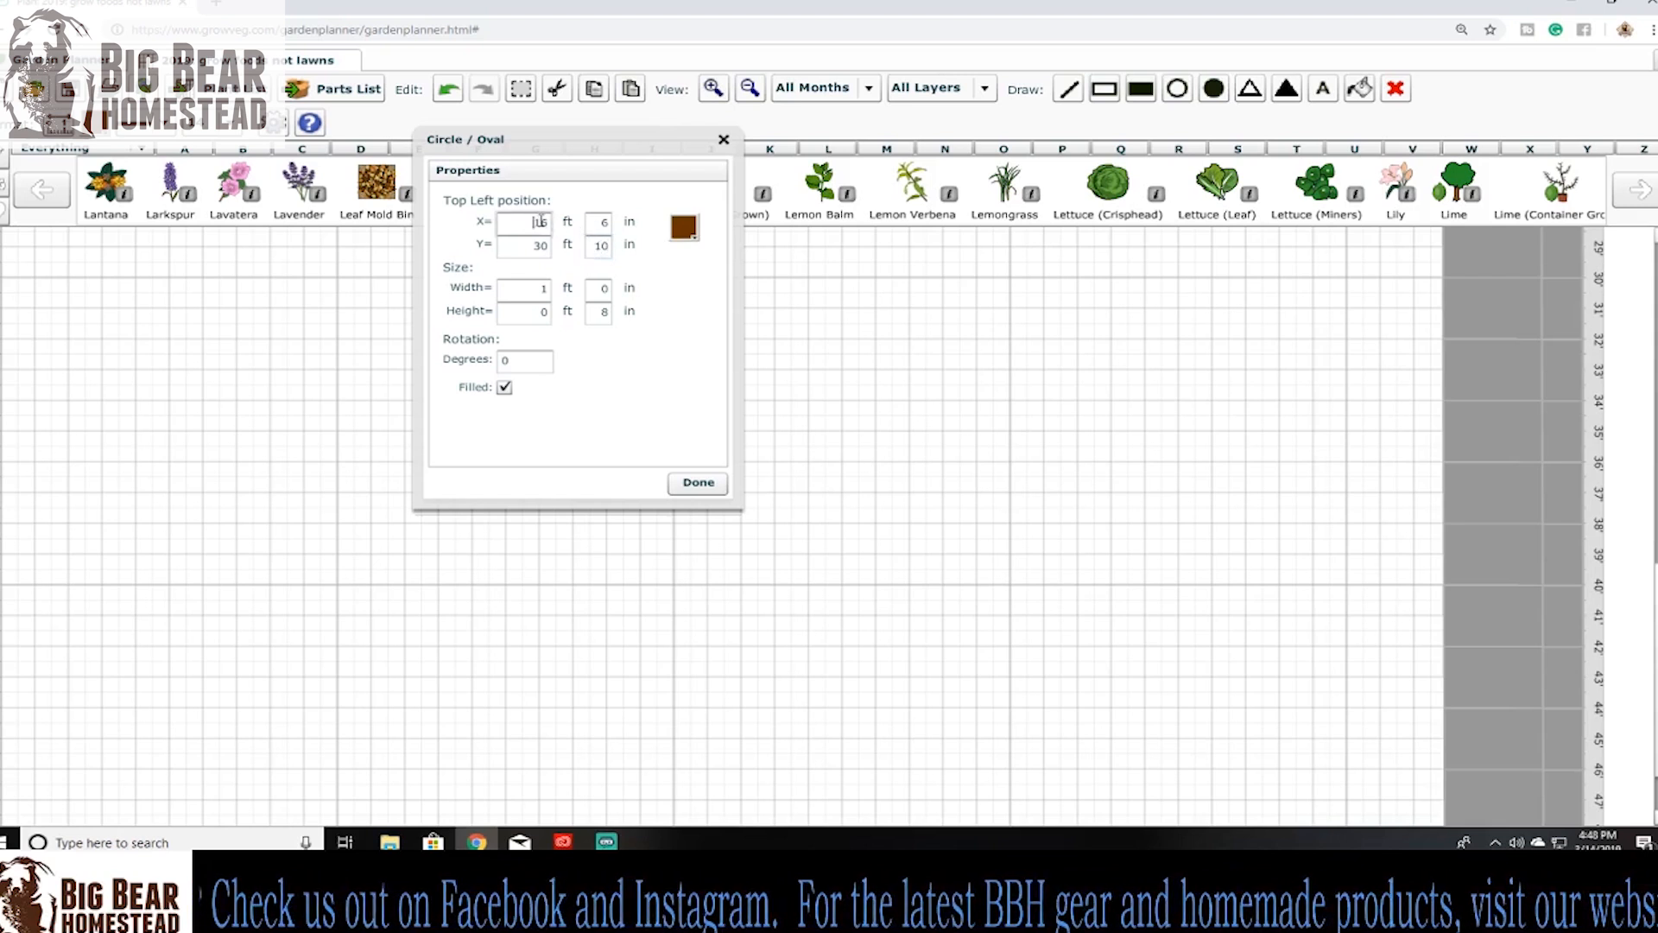
type("17")
double_click(604, 222)
type("0")
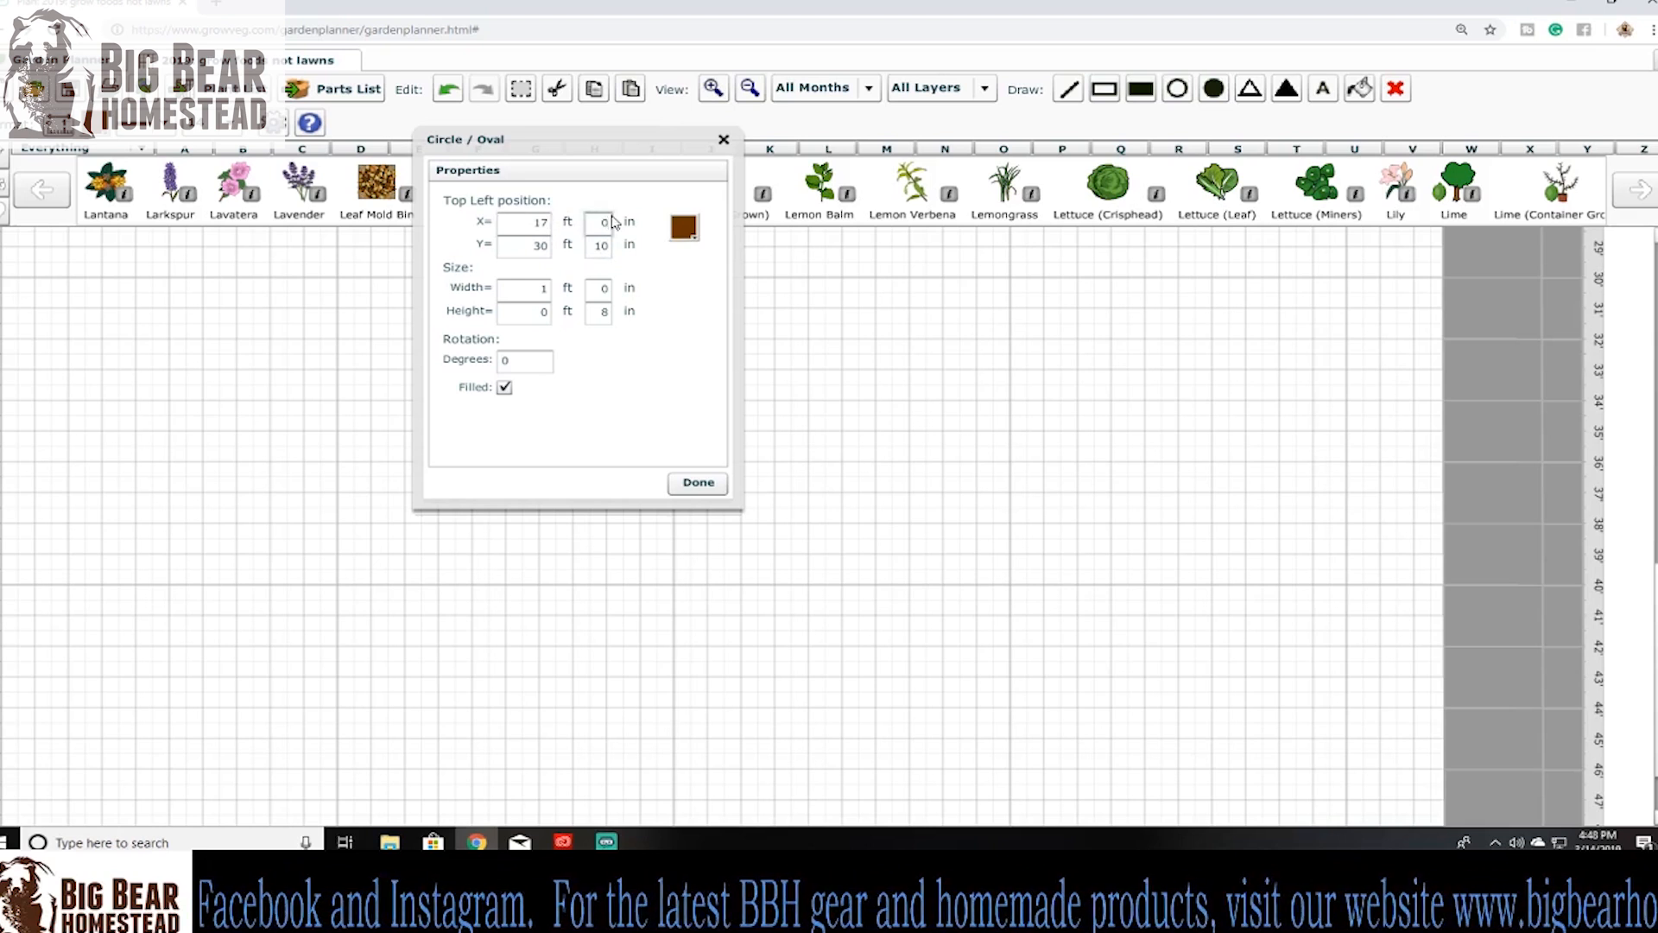
left_click(693, 482)
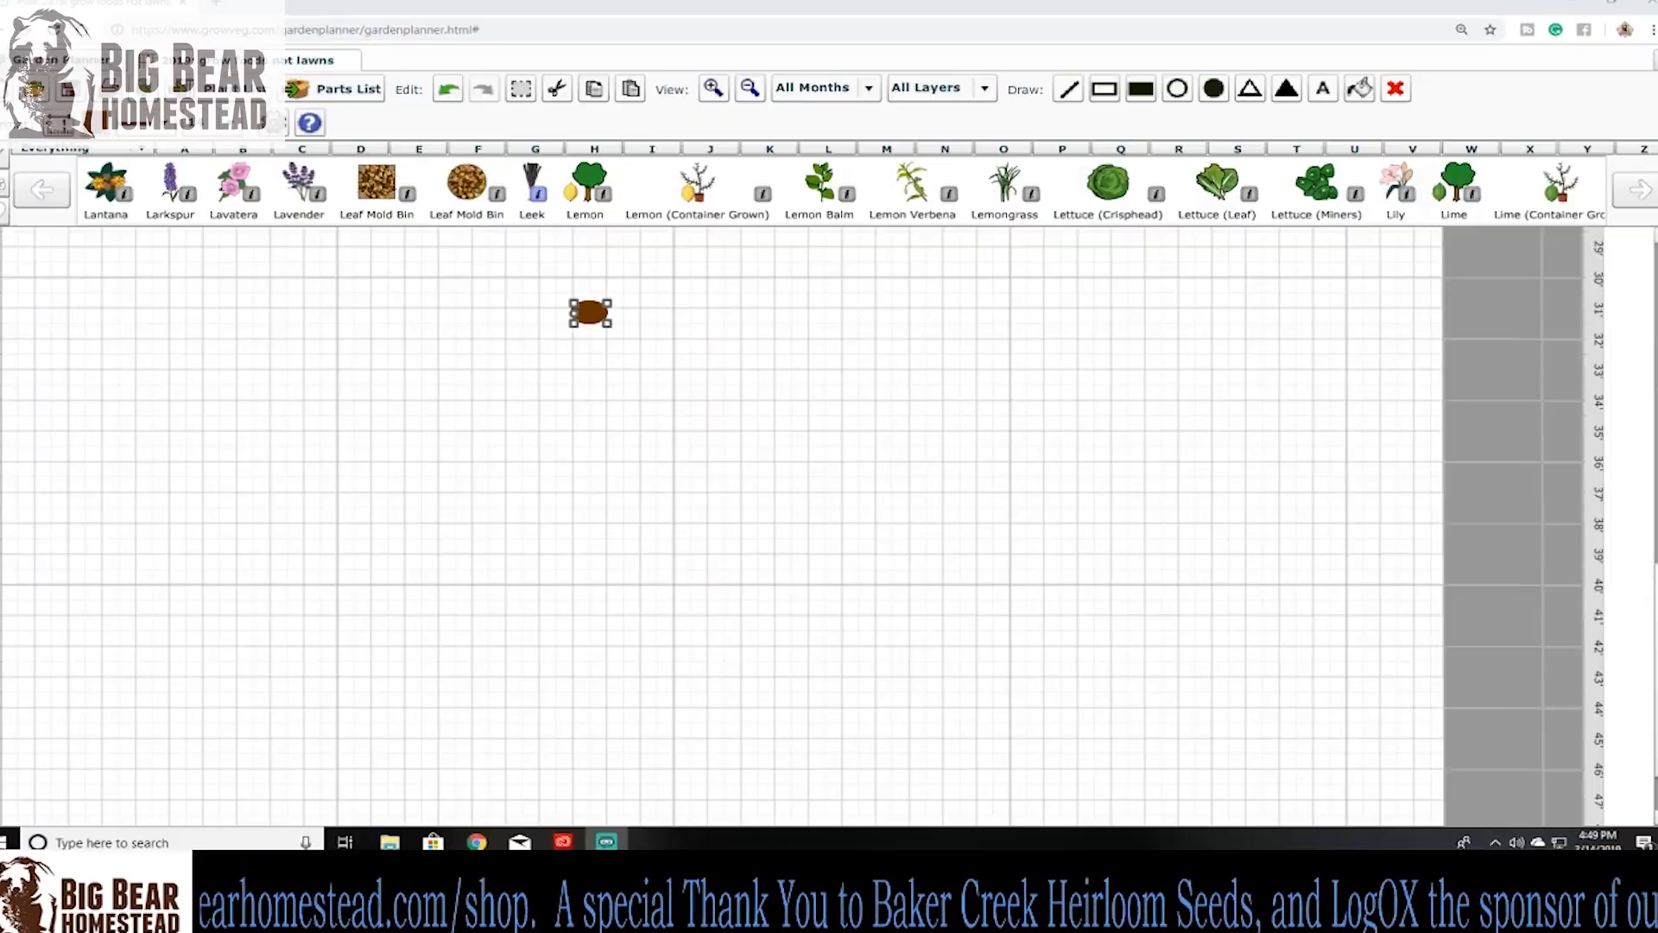
- Place an arbor on the gray strip at about 42' 11" across and 1' 10" down the plan
scroll(1321, 511, "up", 10)
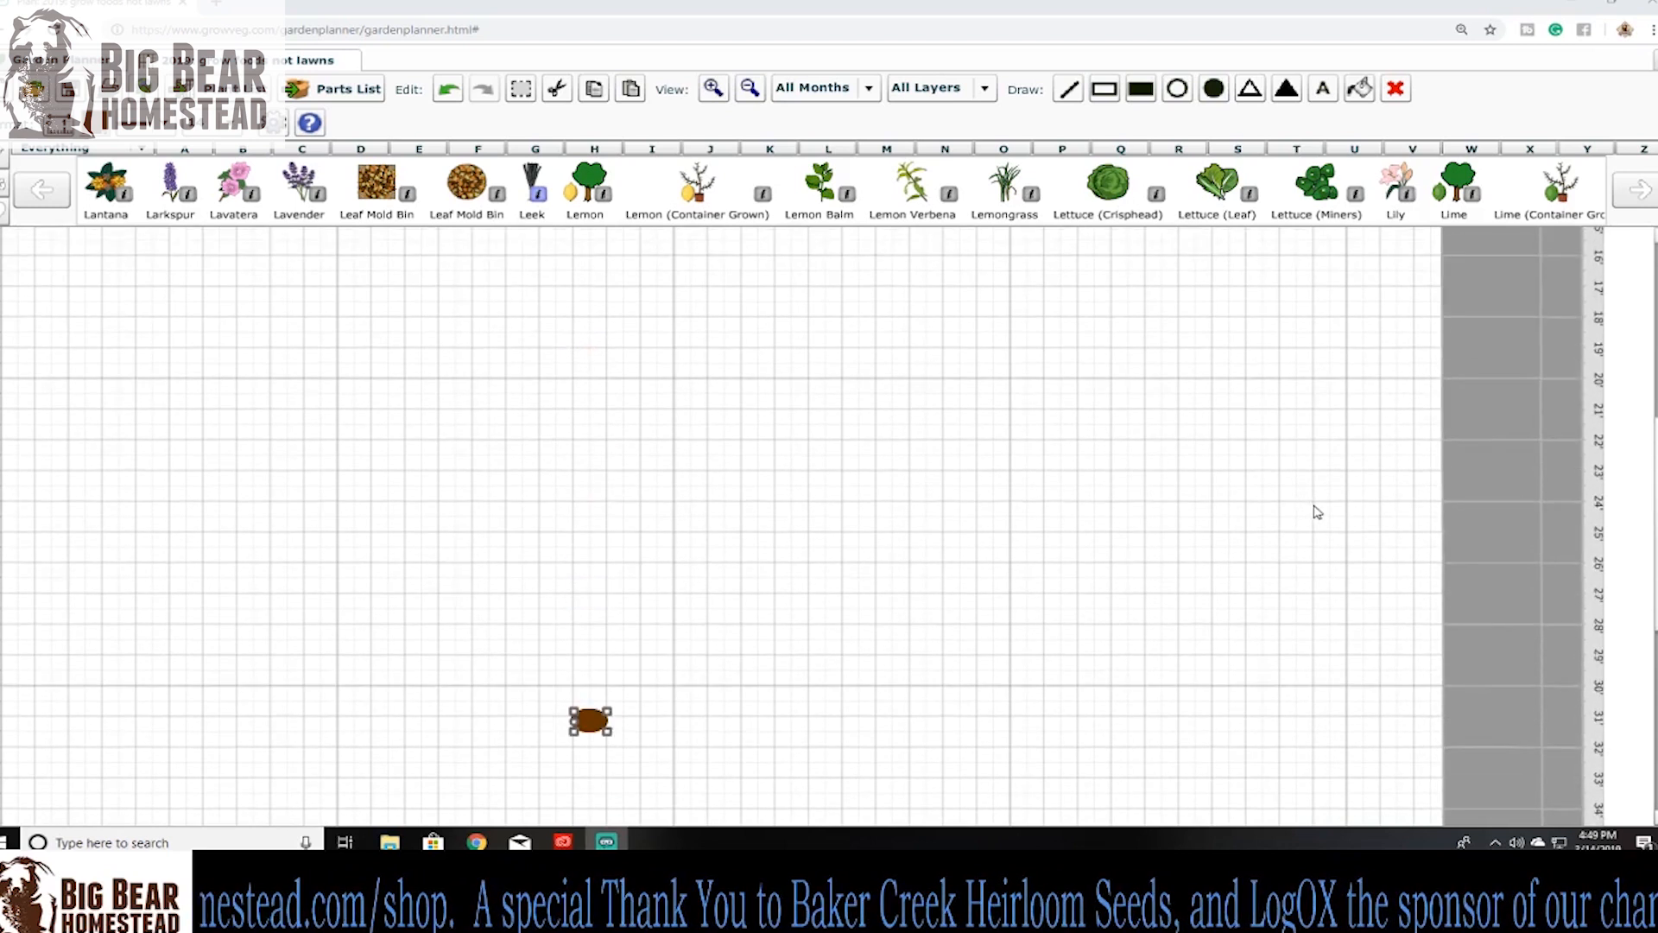
scroll(1313, 505, "up", 5)
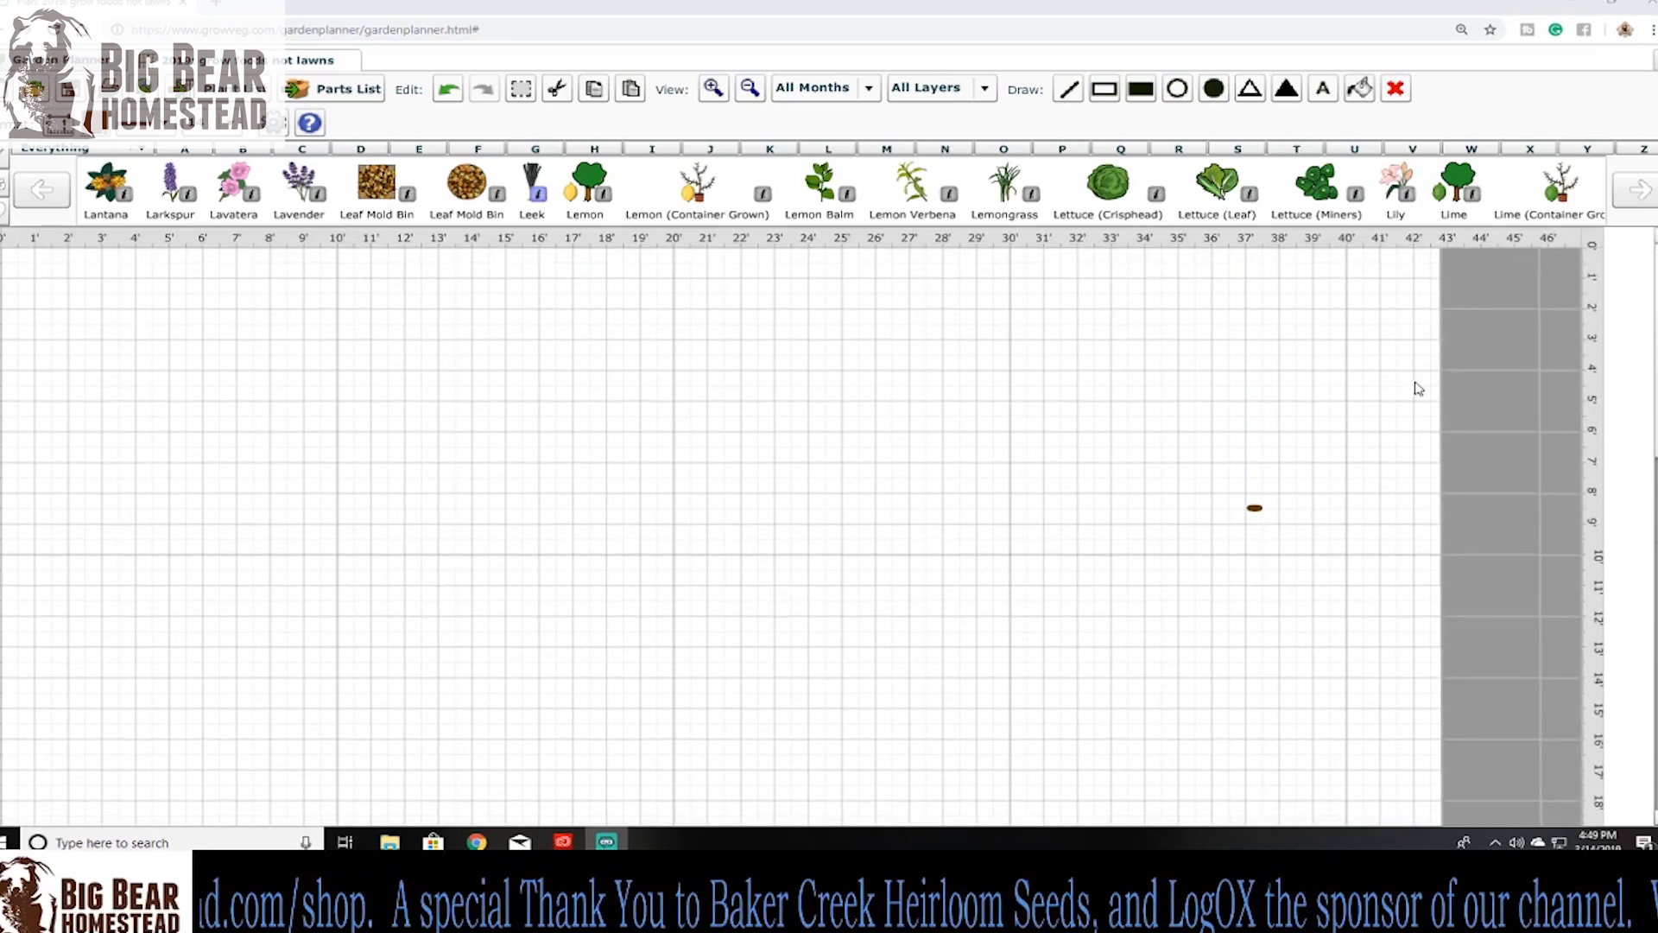
mouse_move(1486, 291)
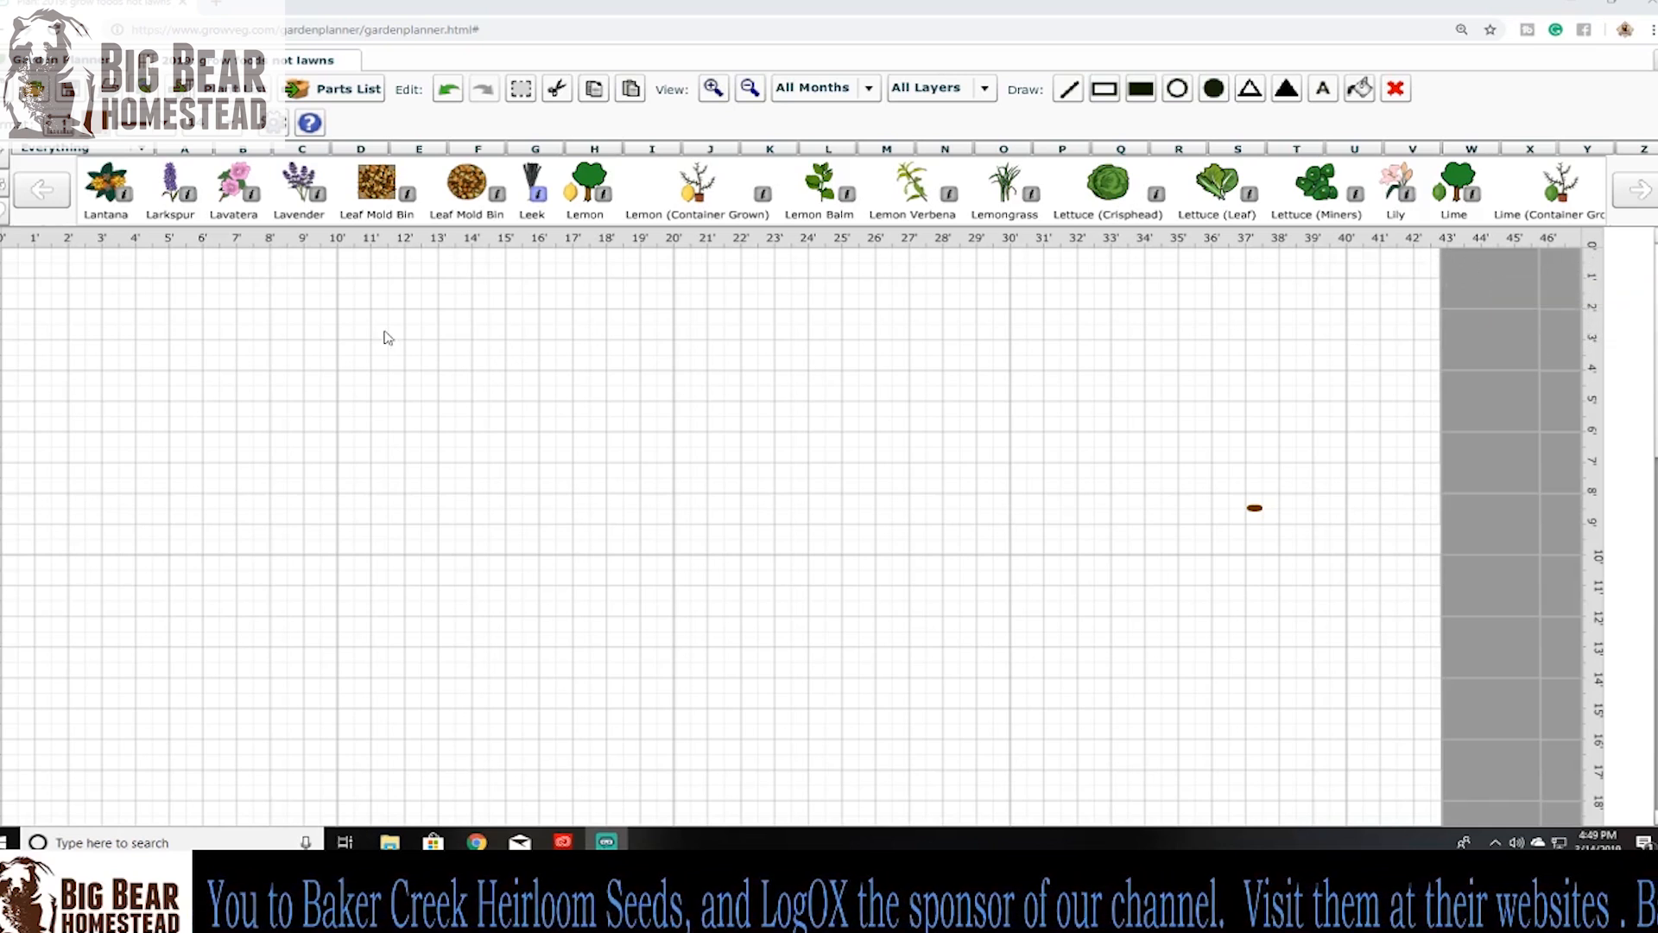
left_click(186, 151)
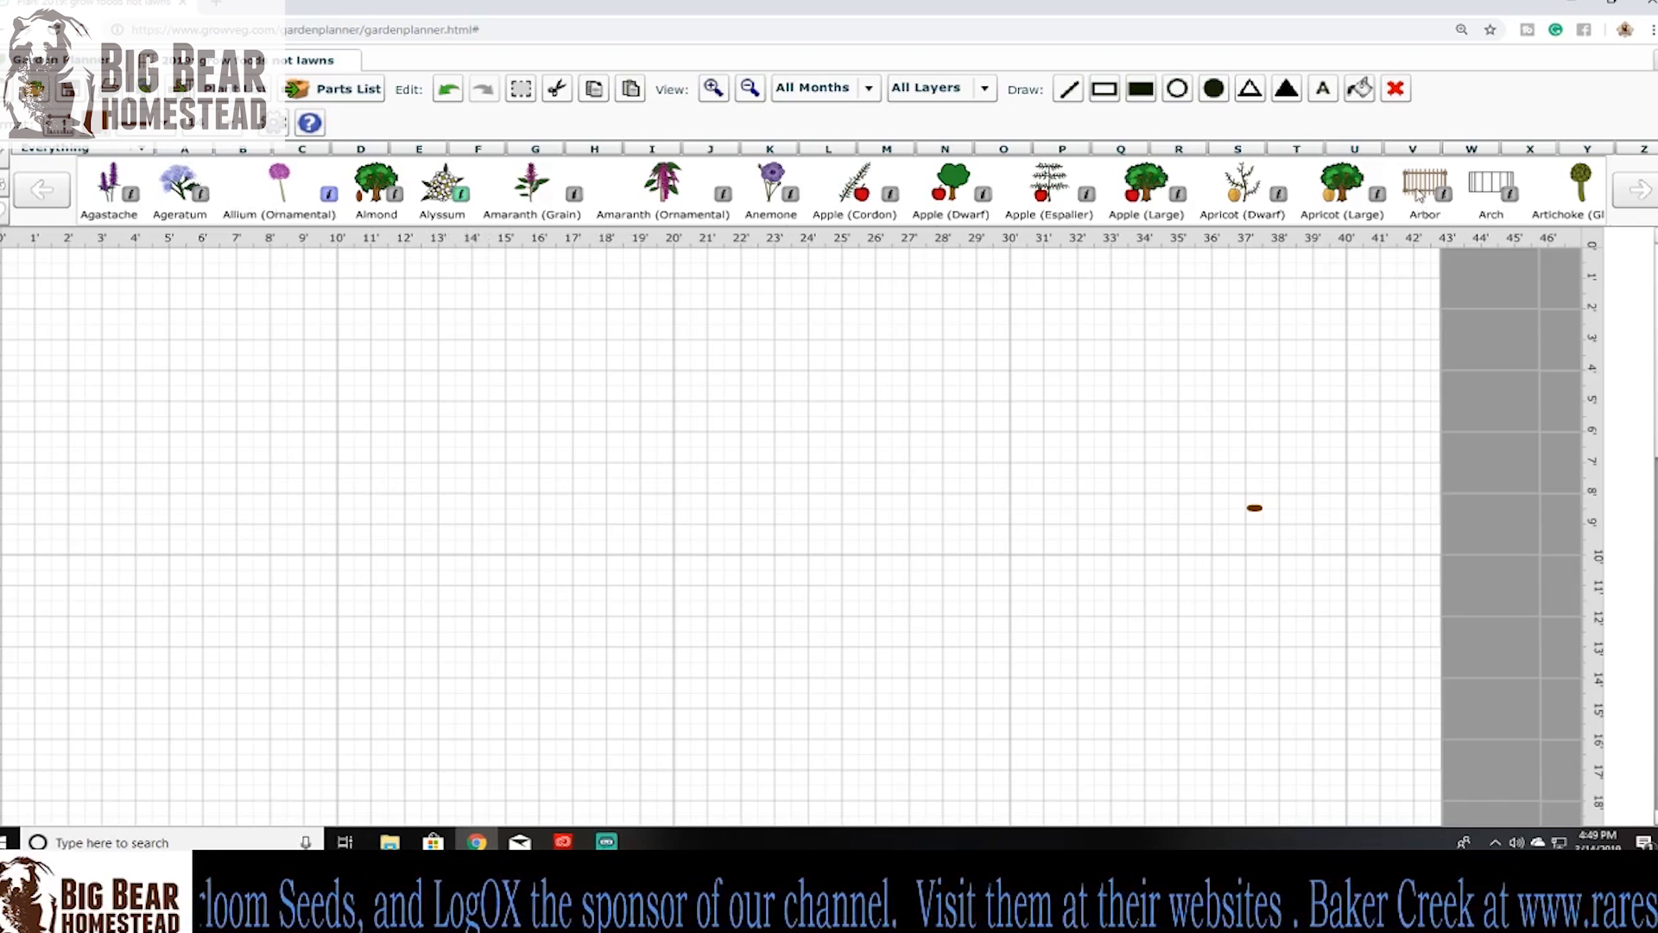
left_click_drag(1423, 188, 1515, 354)
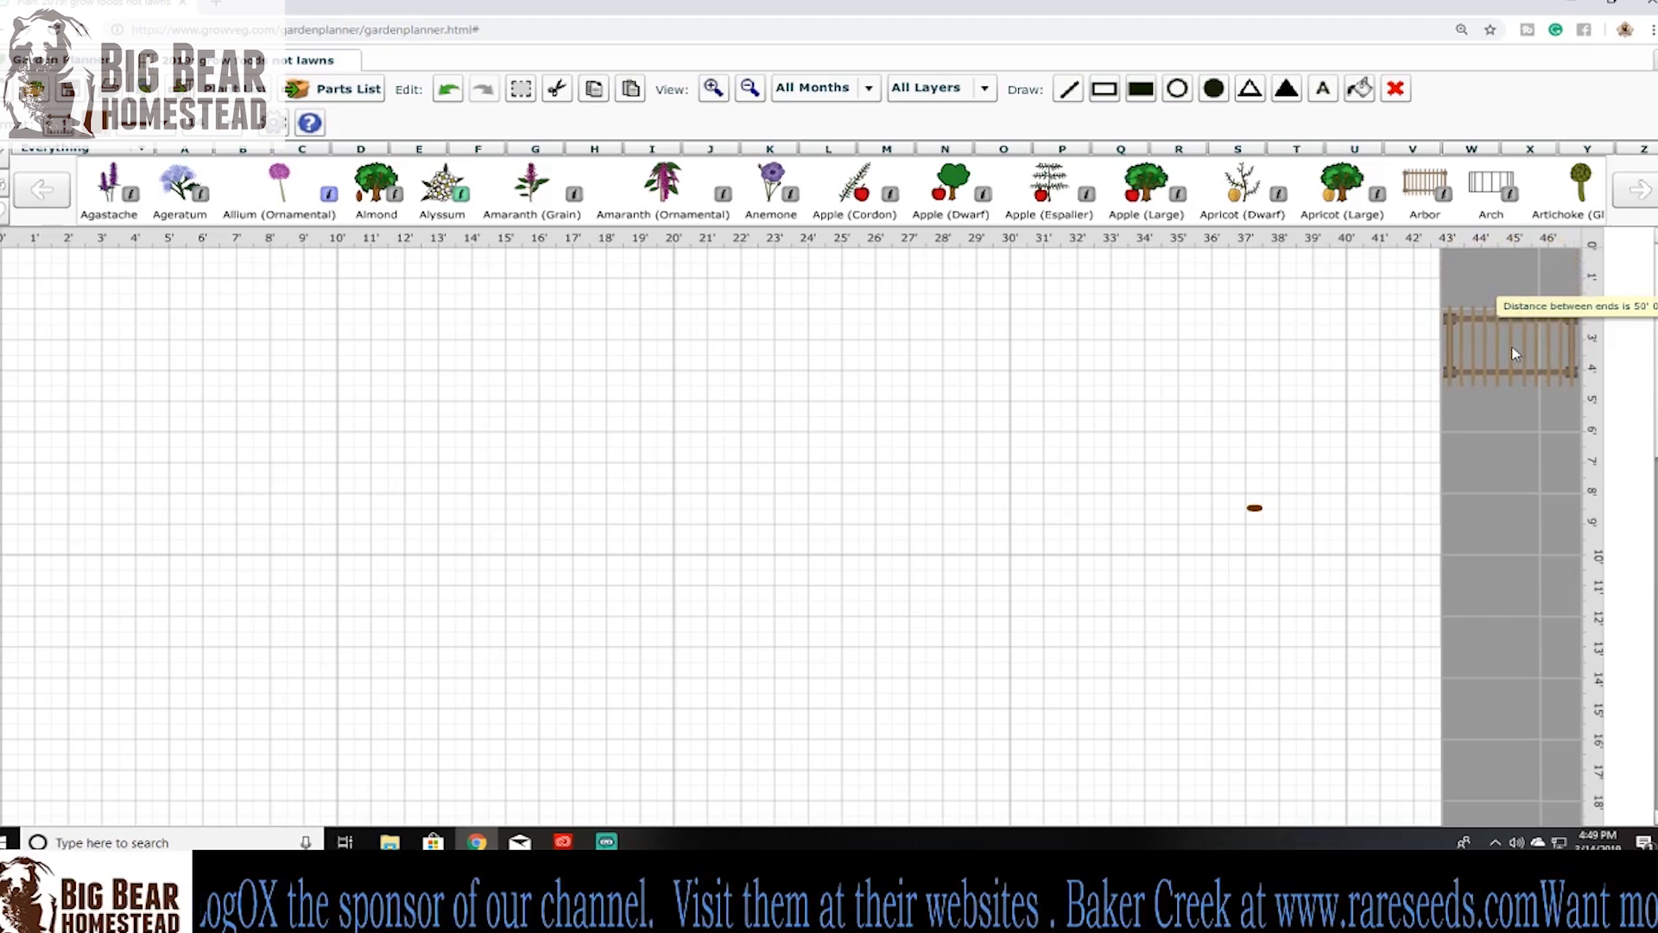
left_click_drag(1513, 354, 1514, 350)
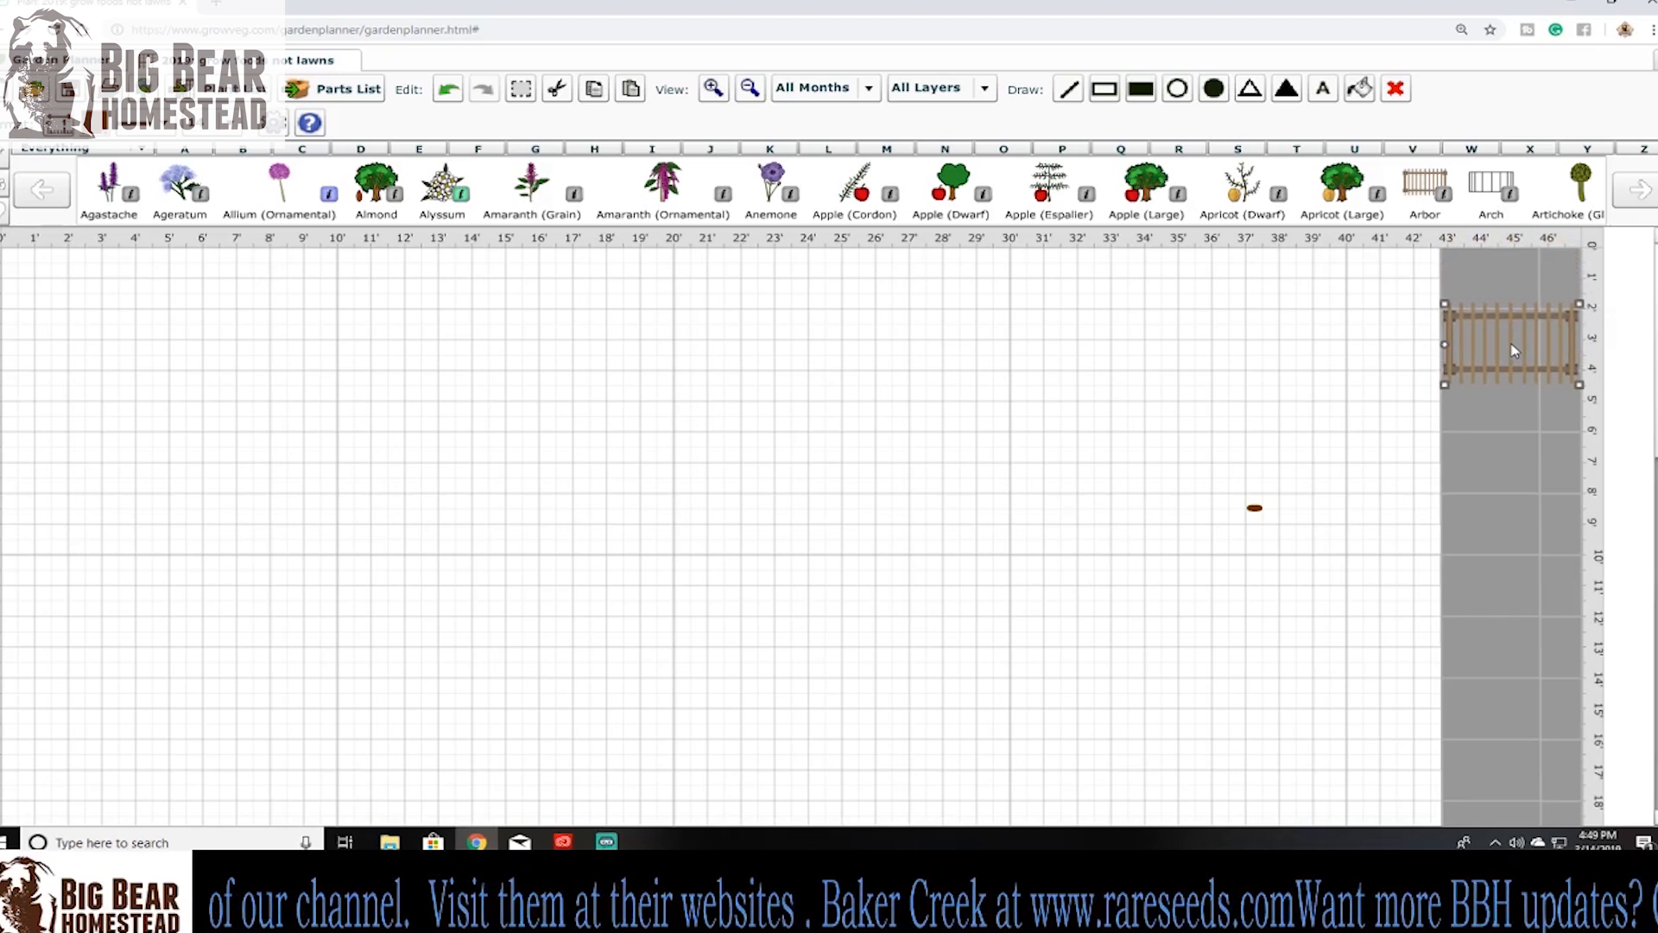
- Set the arbor's width to 4 ft 6 in and its height to 6 ft 0 in
double_click(1513, 350)
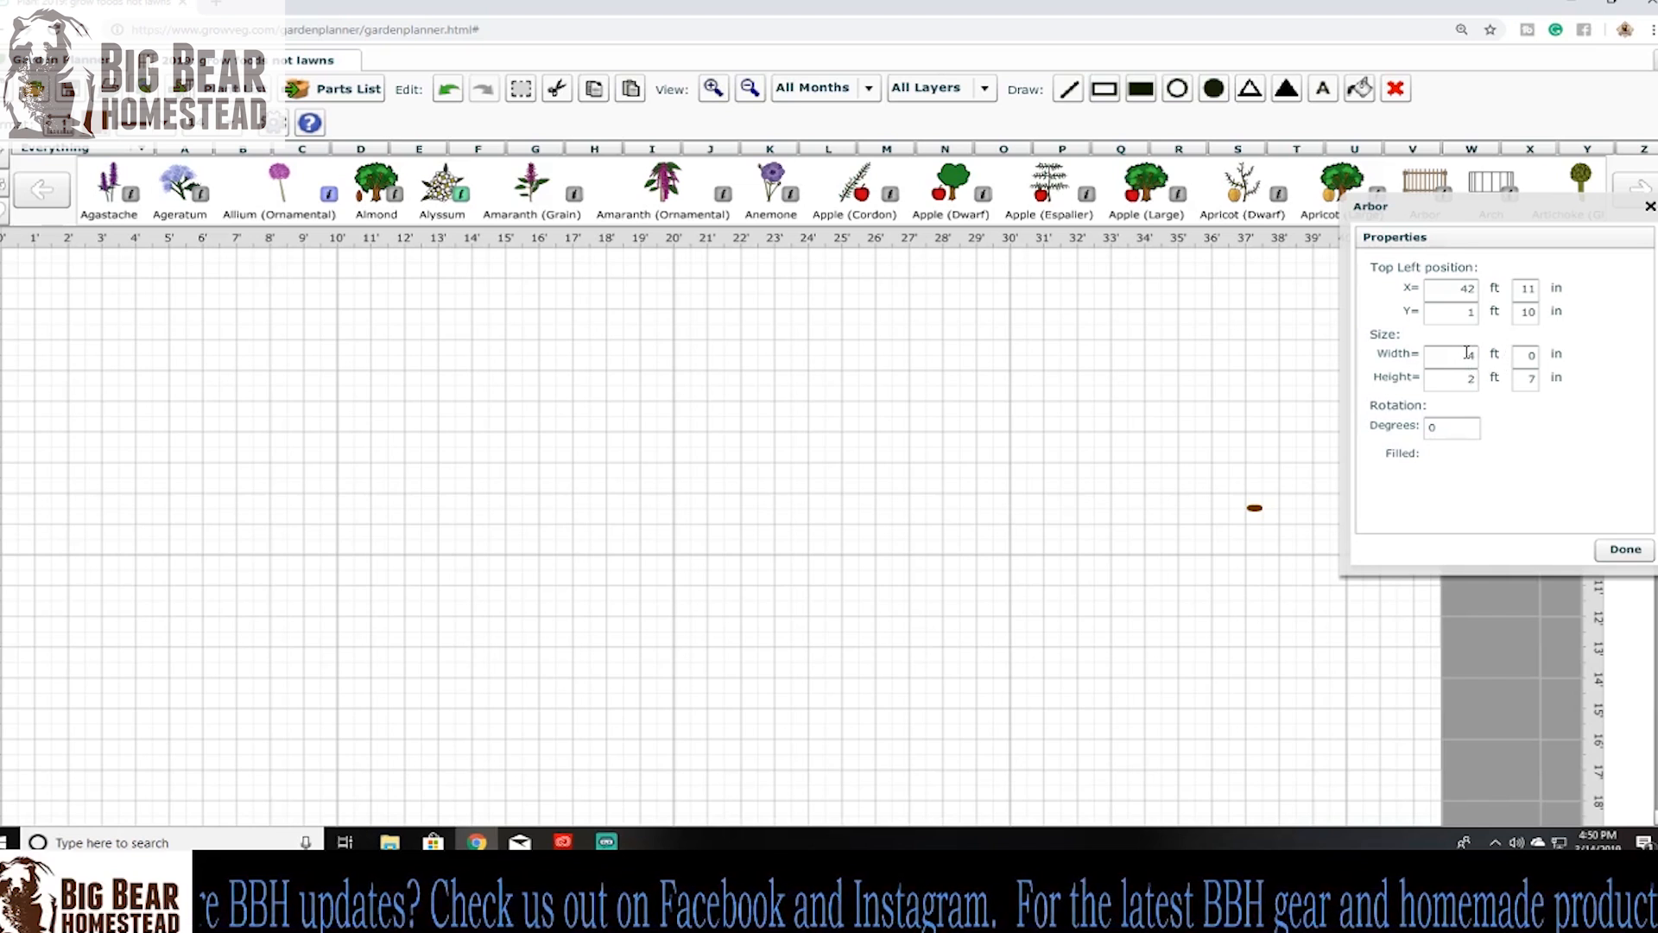
double_click(1531, 355)
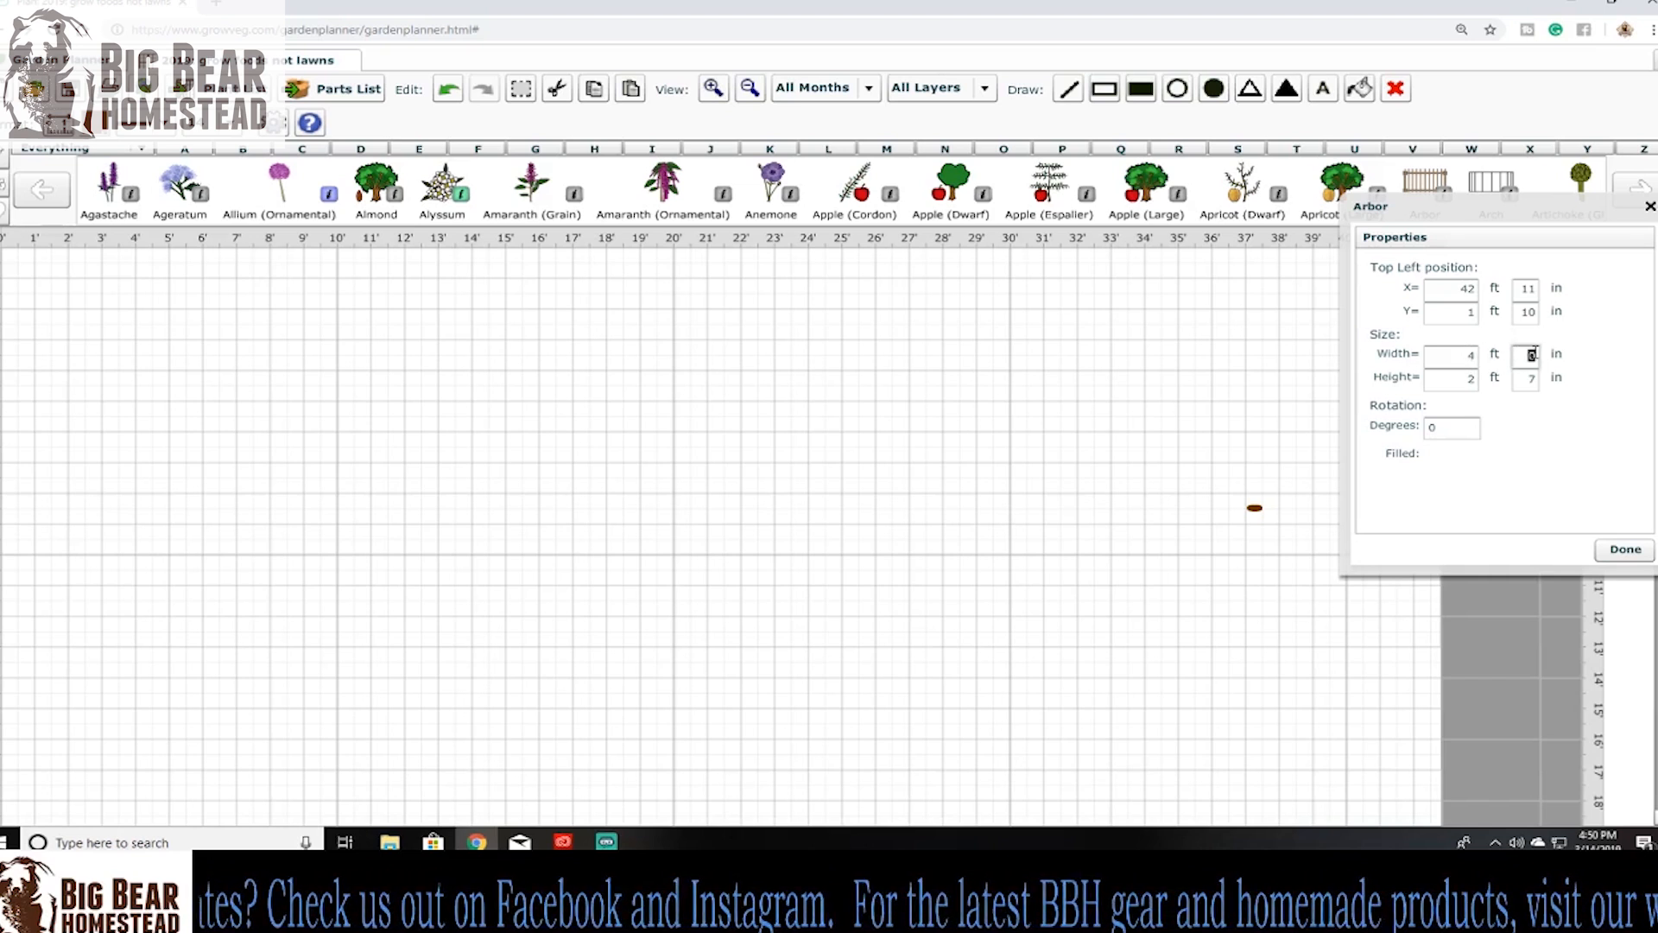
type("6")
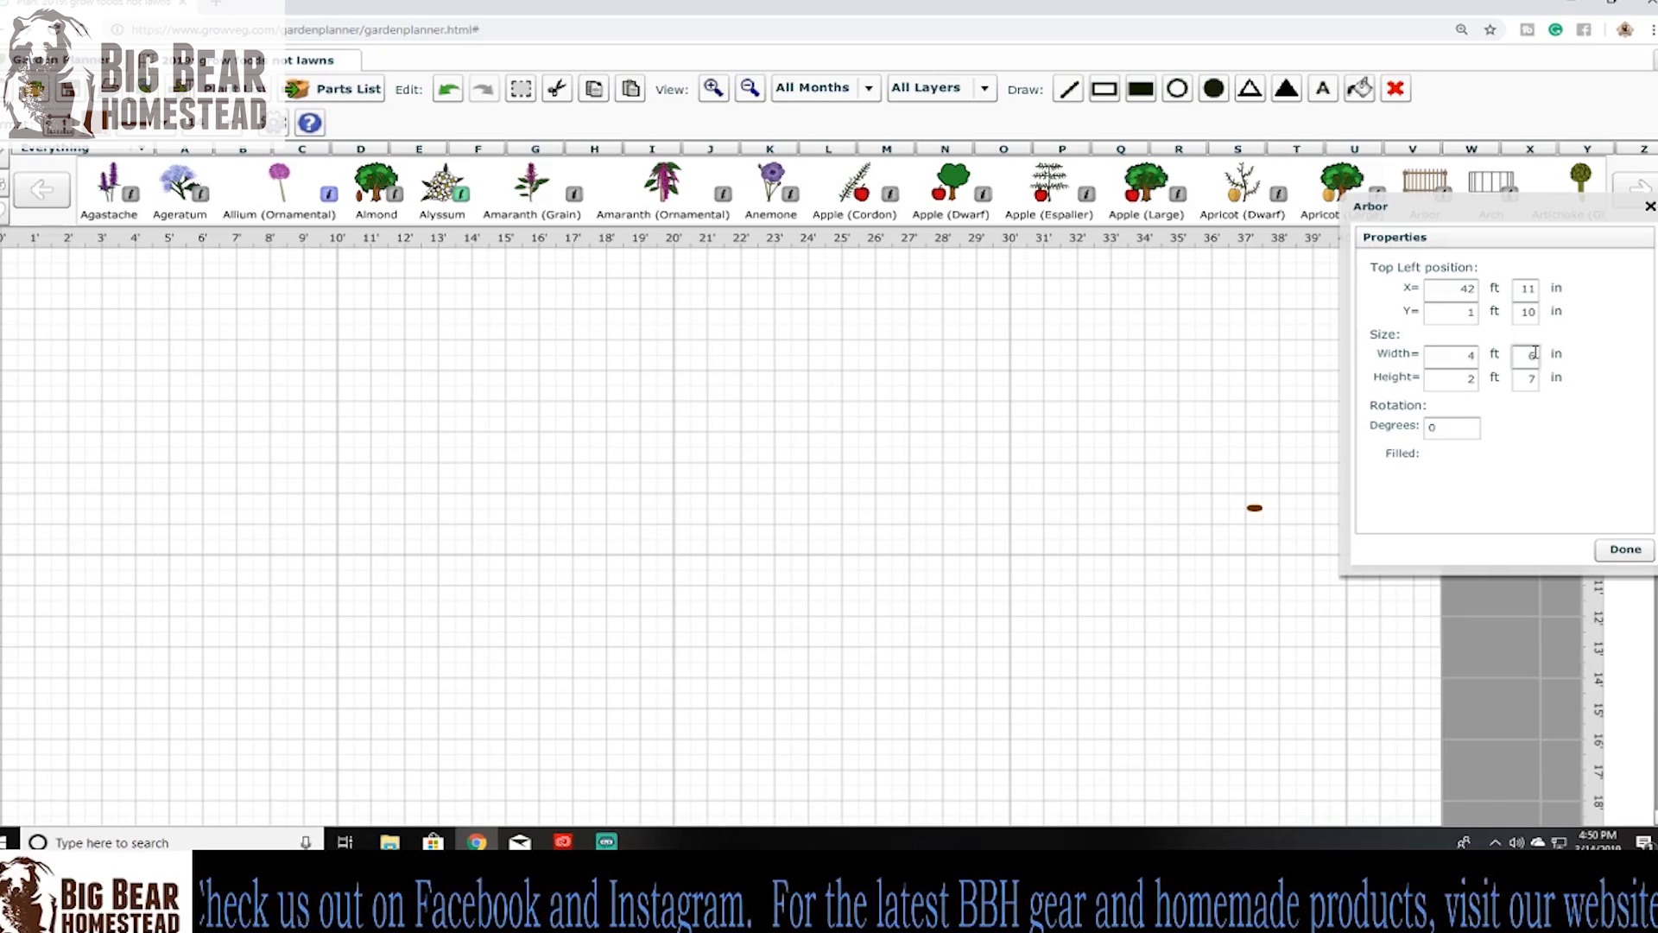
double_click(1468, 380)
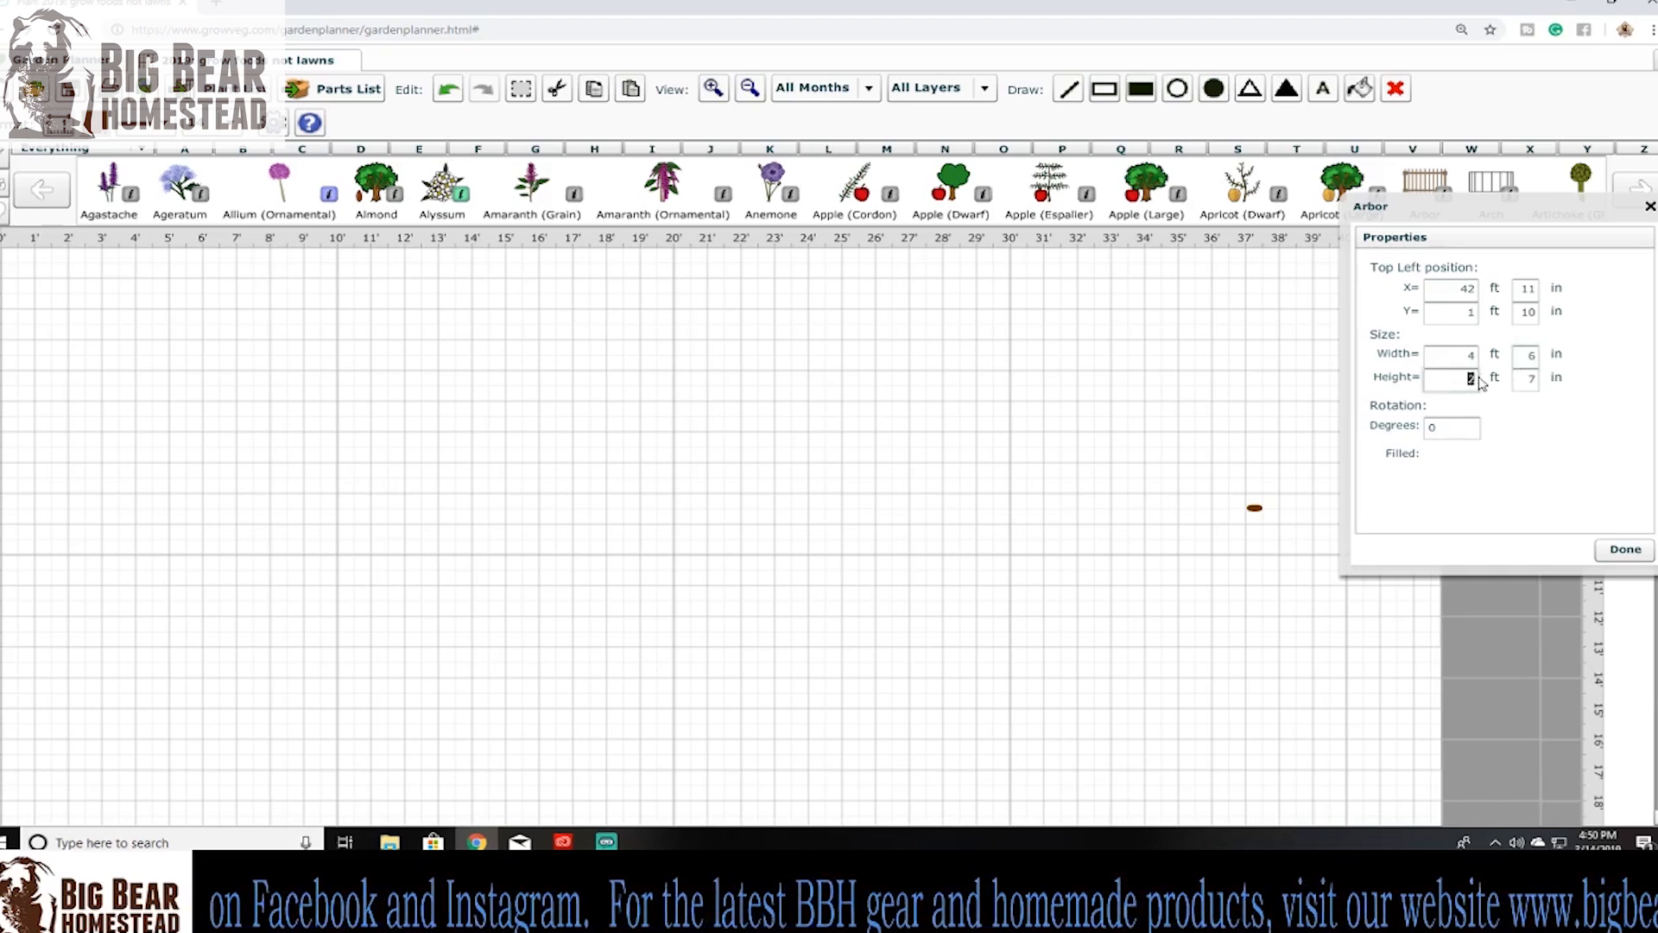
type("6")
double_click(1522, 377)
type("0")
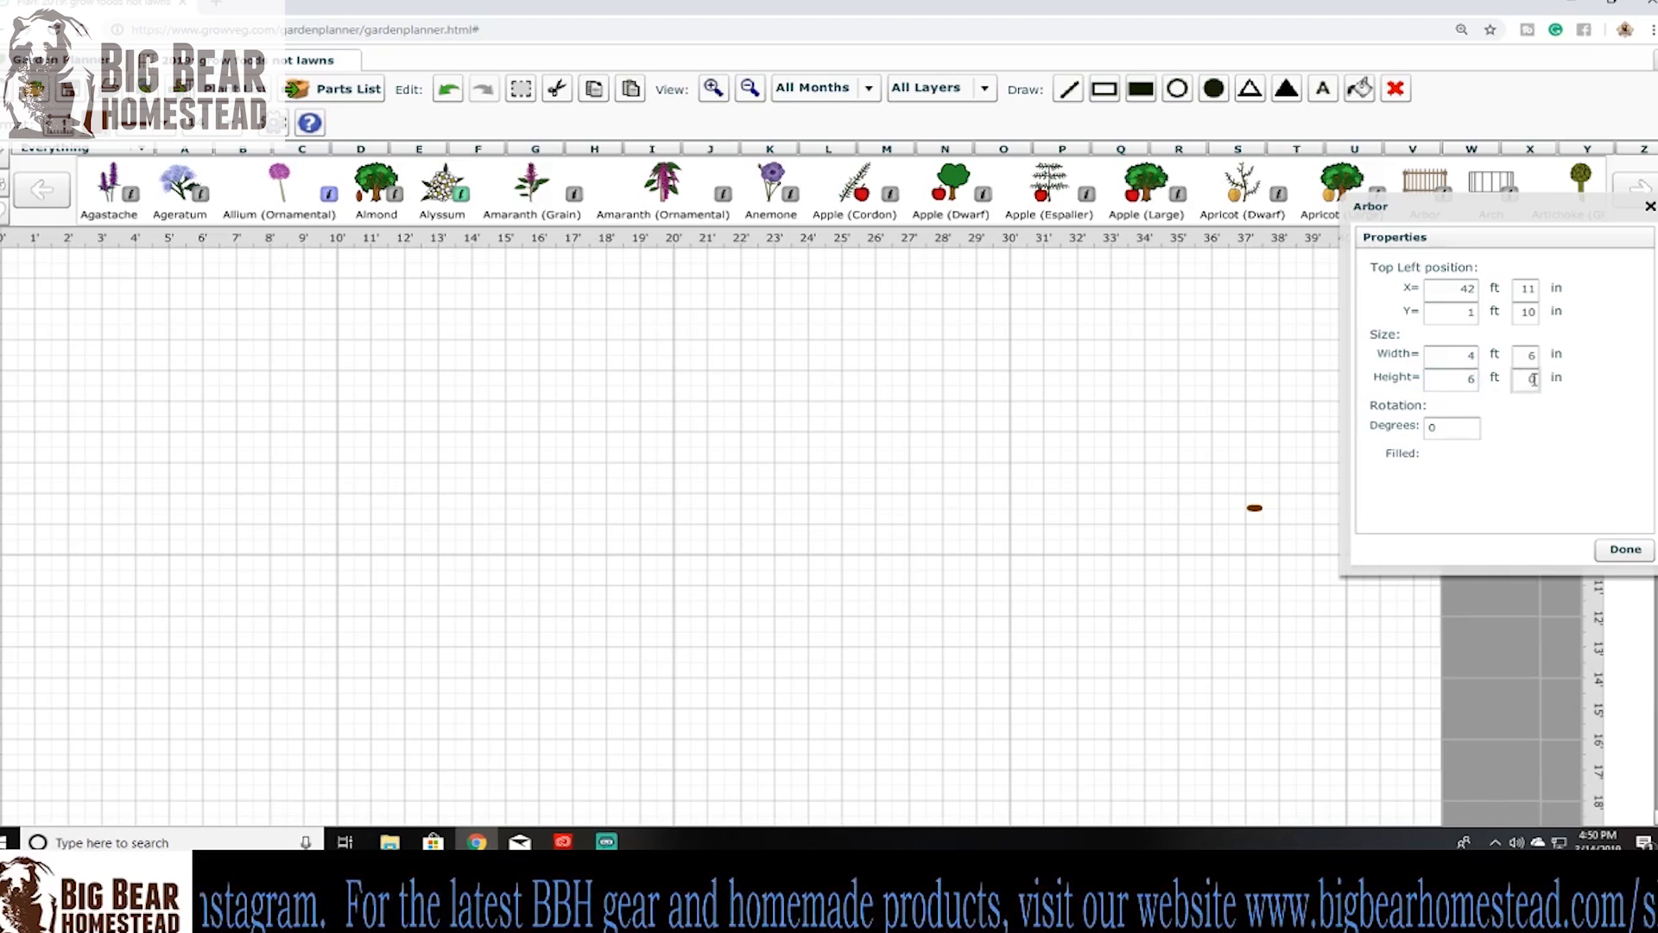
left_click(1625, 551)
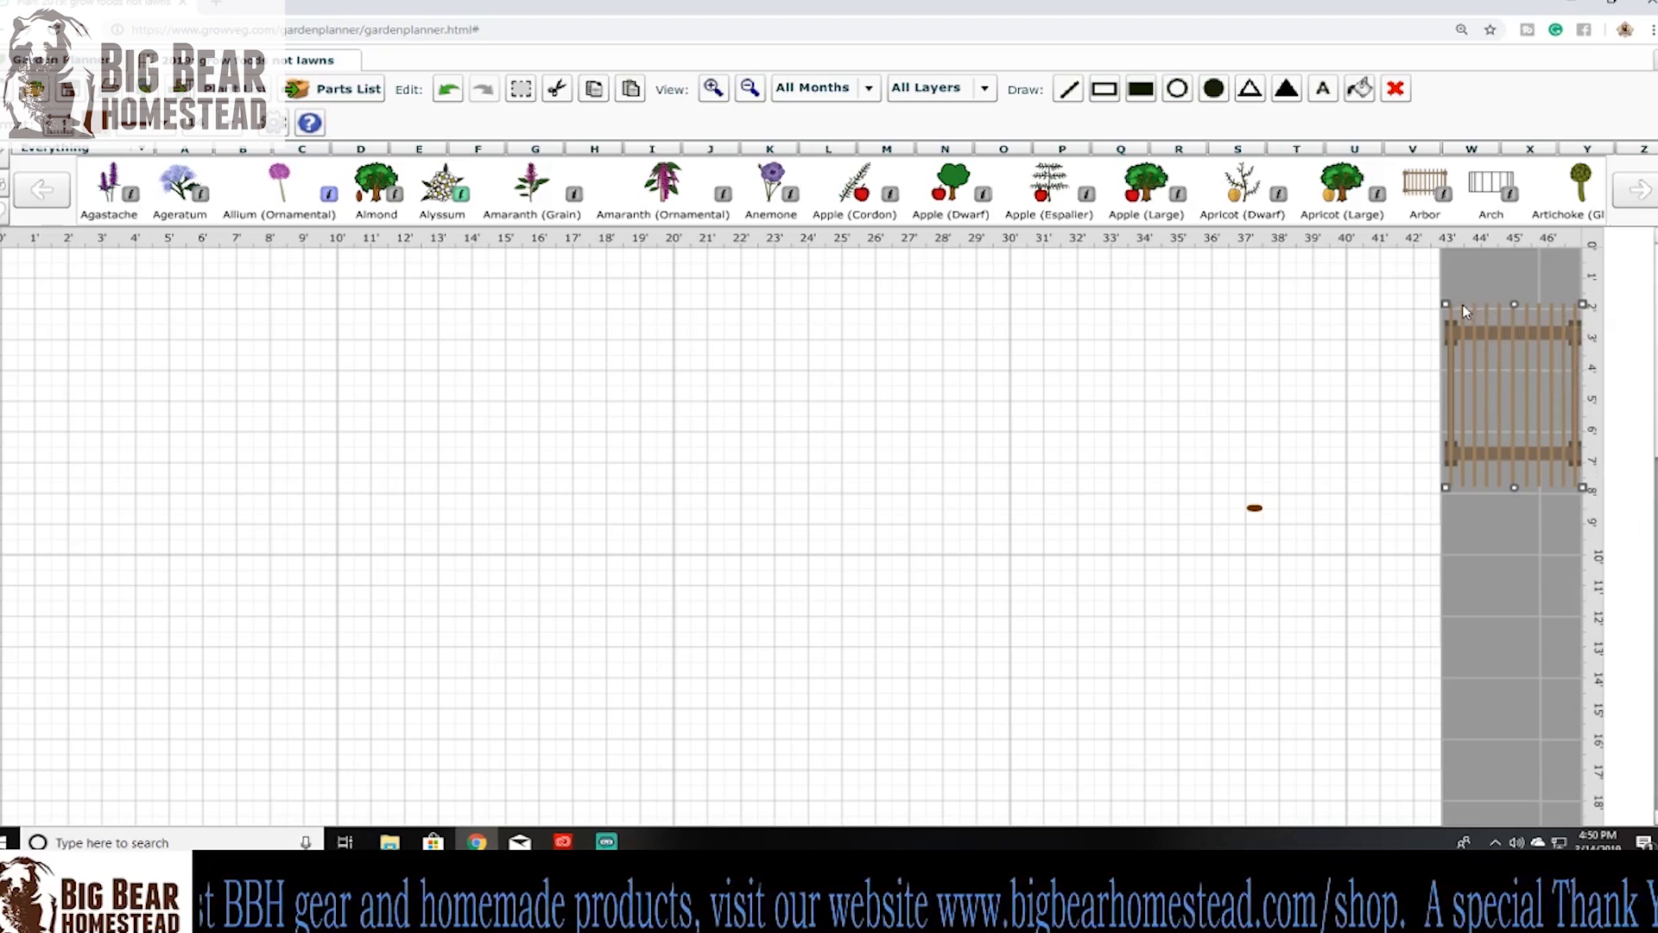
- Stretch the arbor's outer edge to about 42' 6" across, slightly past the gray strip, and check its properties
left_click_drag(1446, 304, 1429, 307)
mouse_move(1585, 304)
left_mouse_down()
mouse_move(1600, 310)
mouse_move(1583, 308)
left_mouse_up()
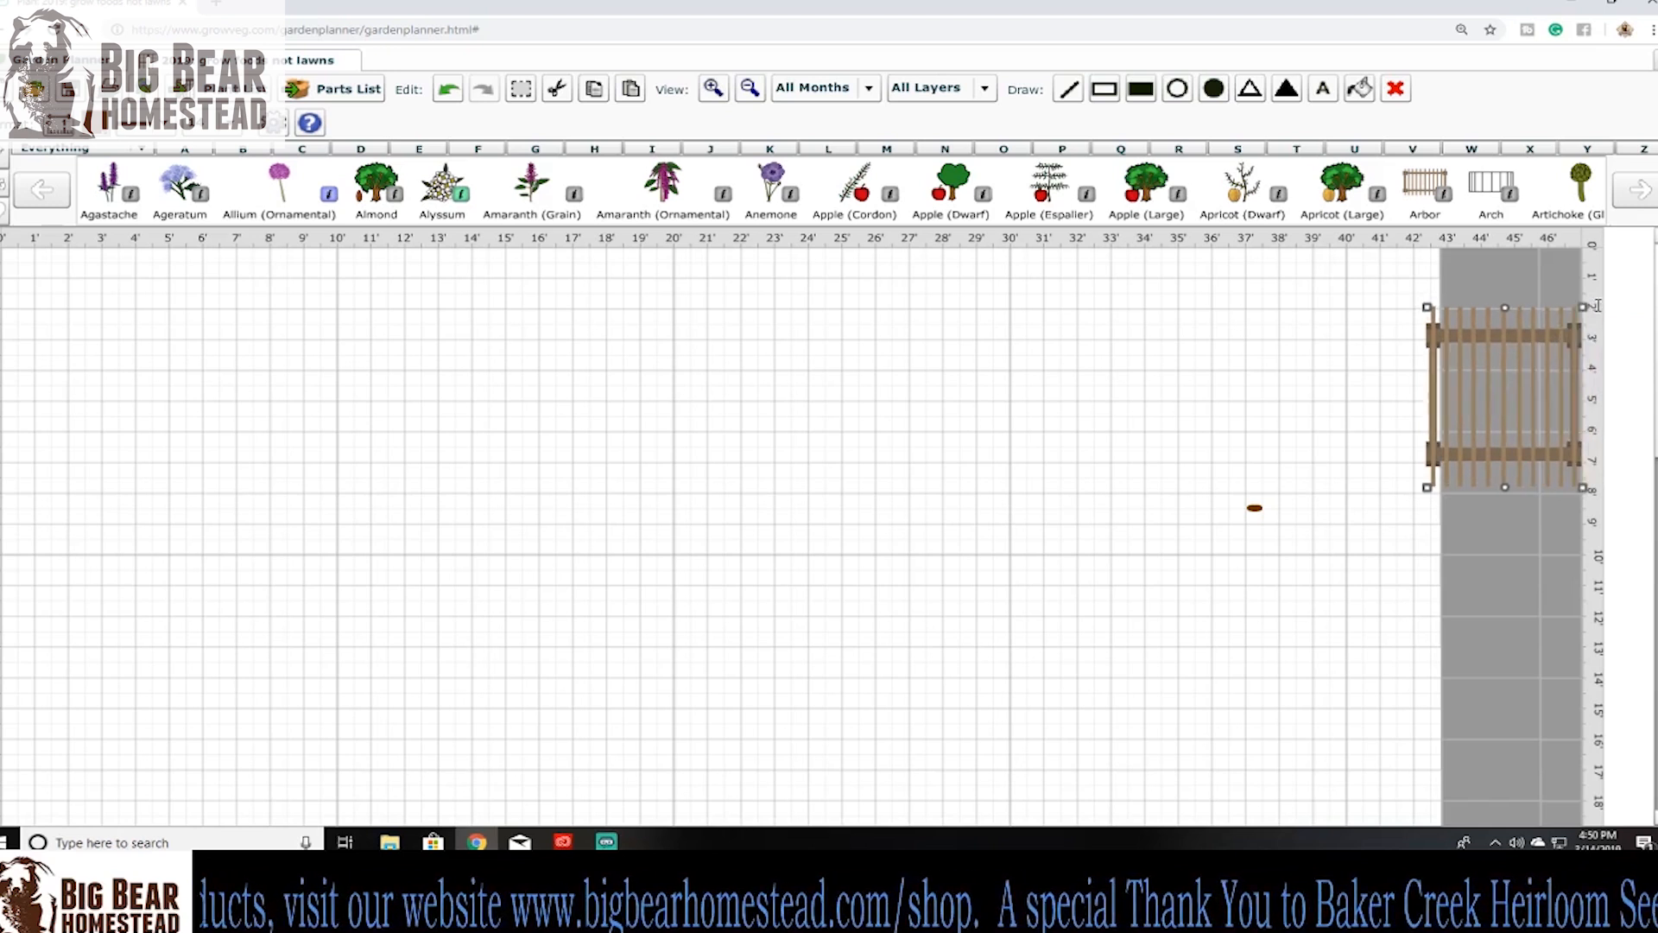
double_click(1532, 417)
left_click(1651, 280)
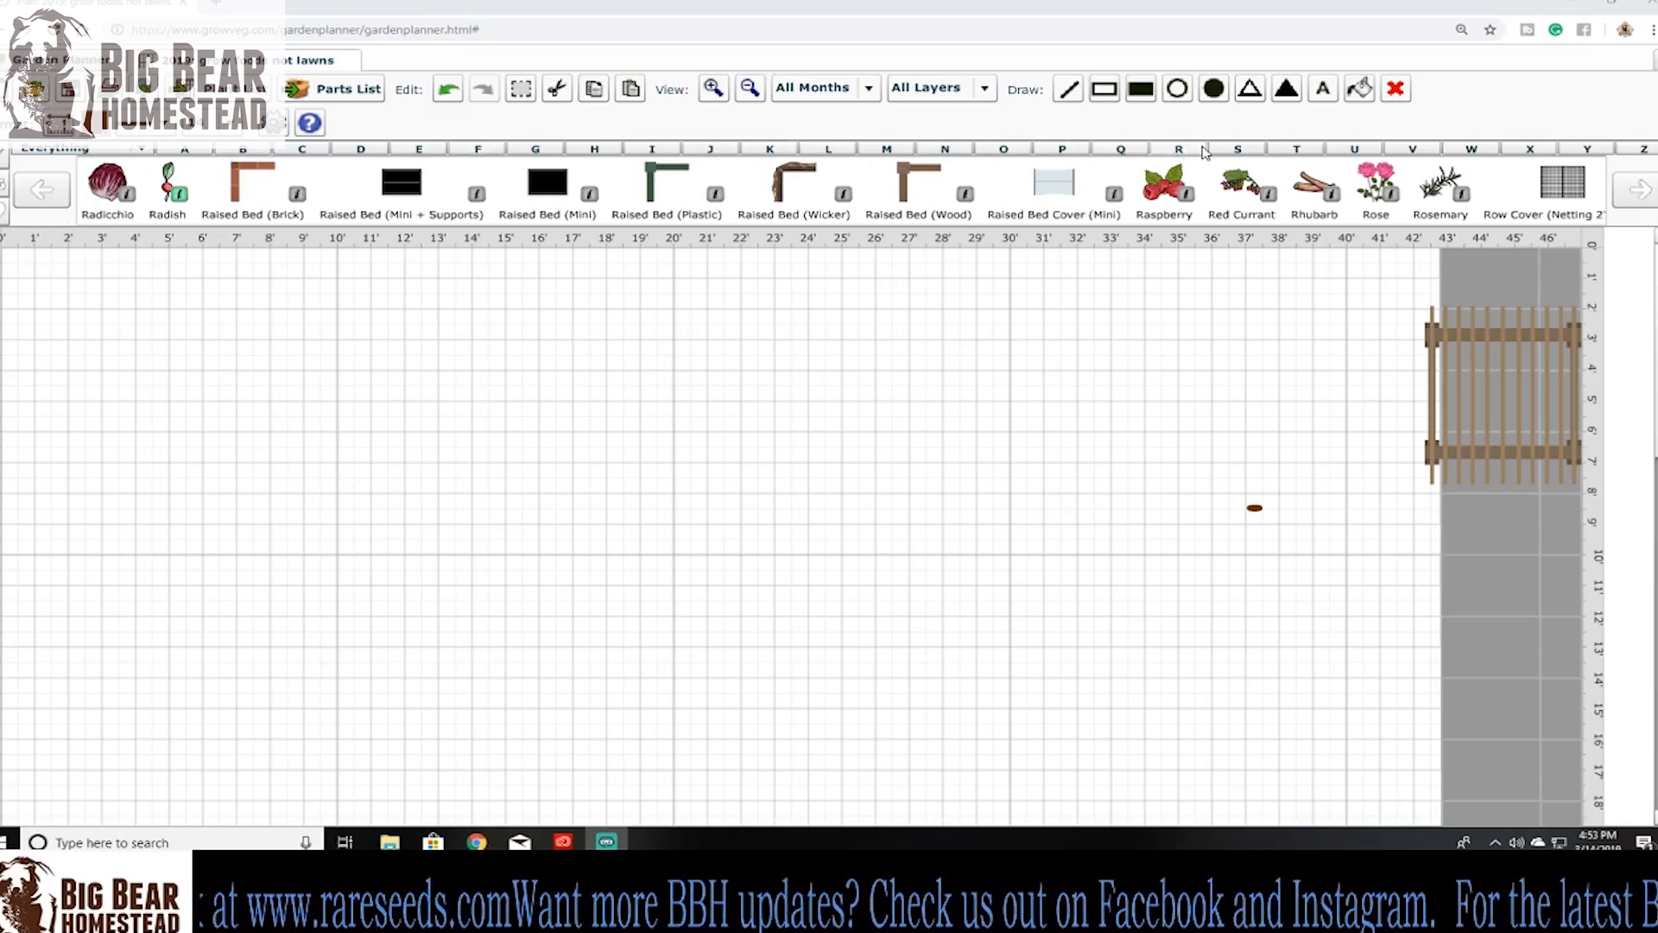
- Plant a row of Tomato (Large) along the plan's upper edge, from the gray strip to the 0' side
scroll(1217, 160, "down", 5)
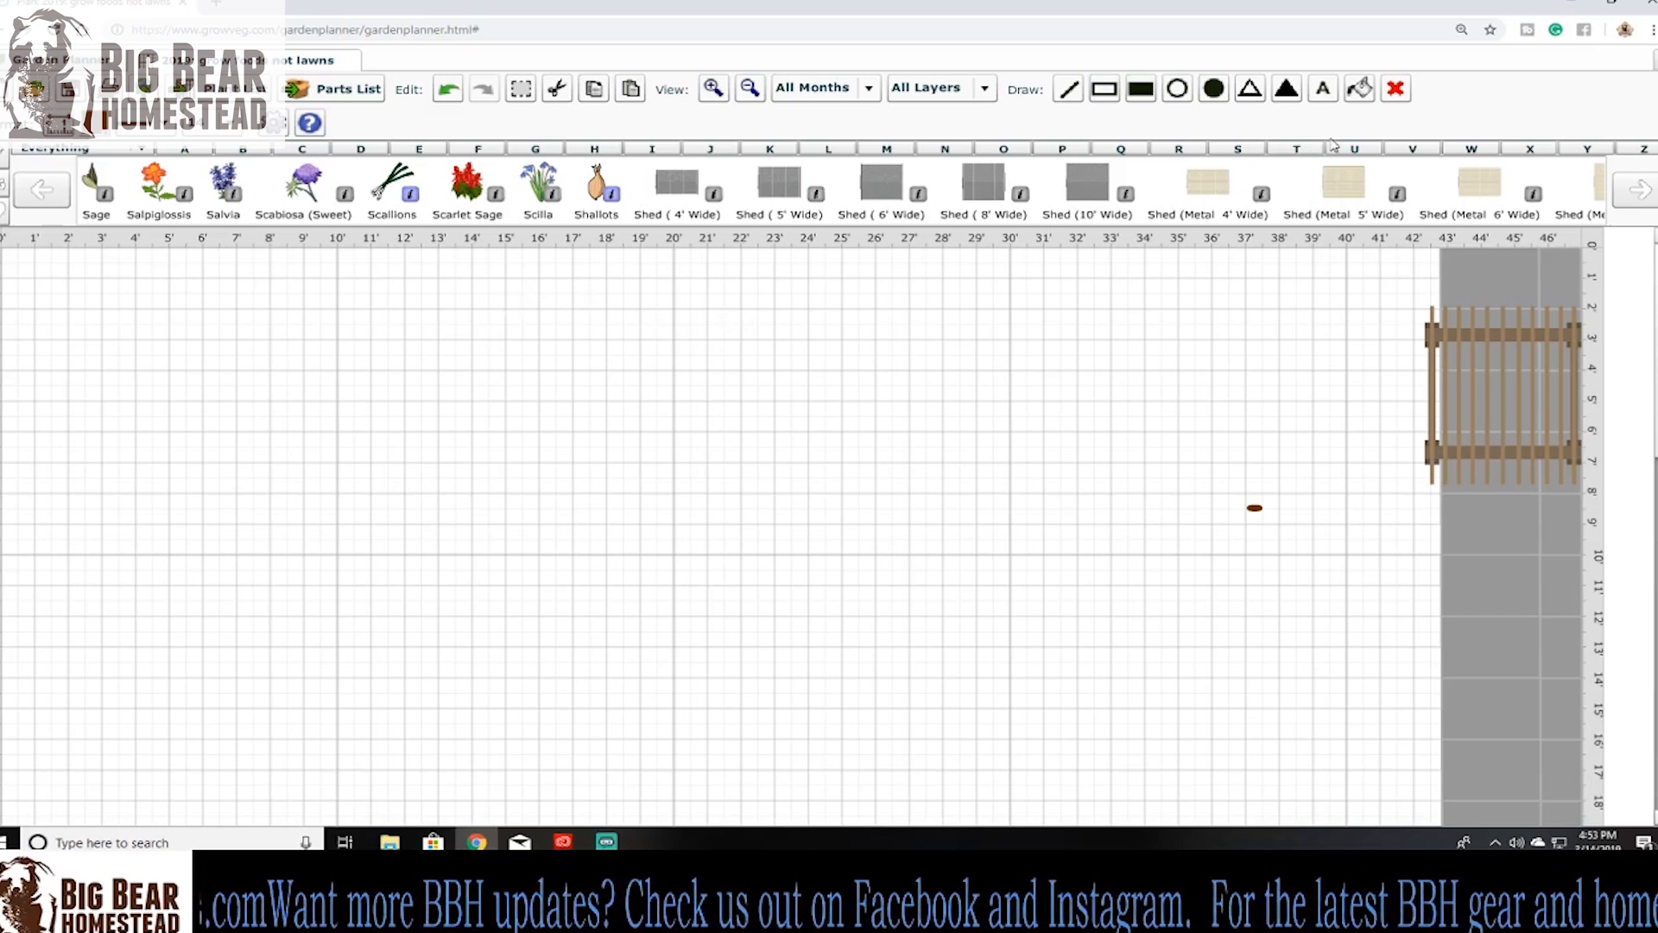
scroll(1250, 202, "down", 5)
scroll(1250, 202, "down", 2)
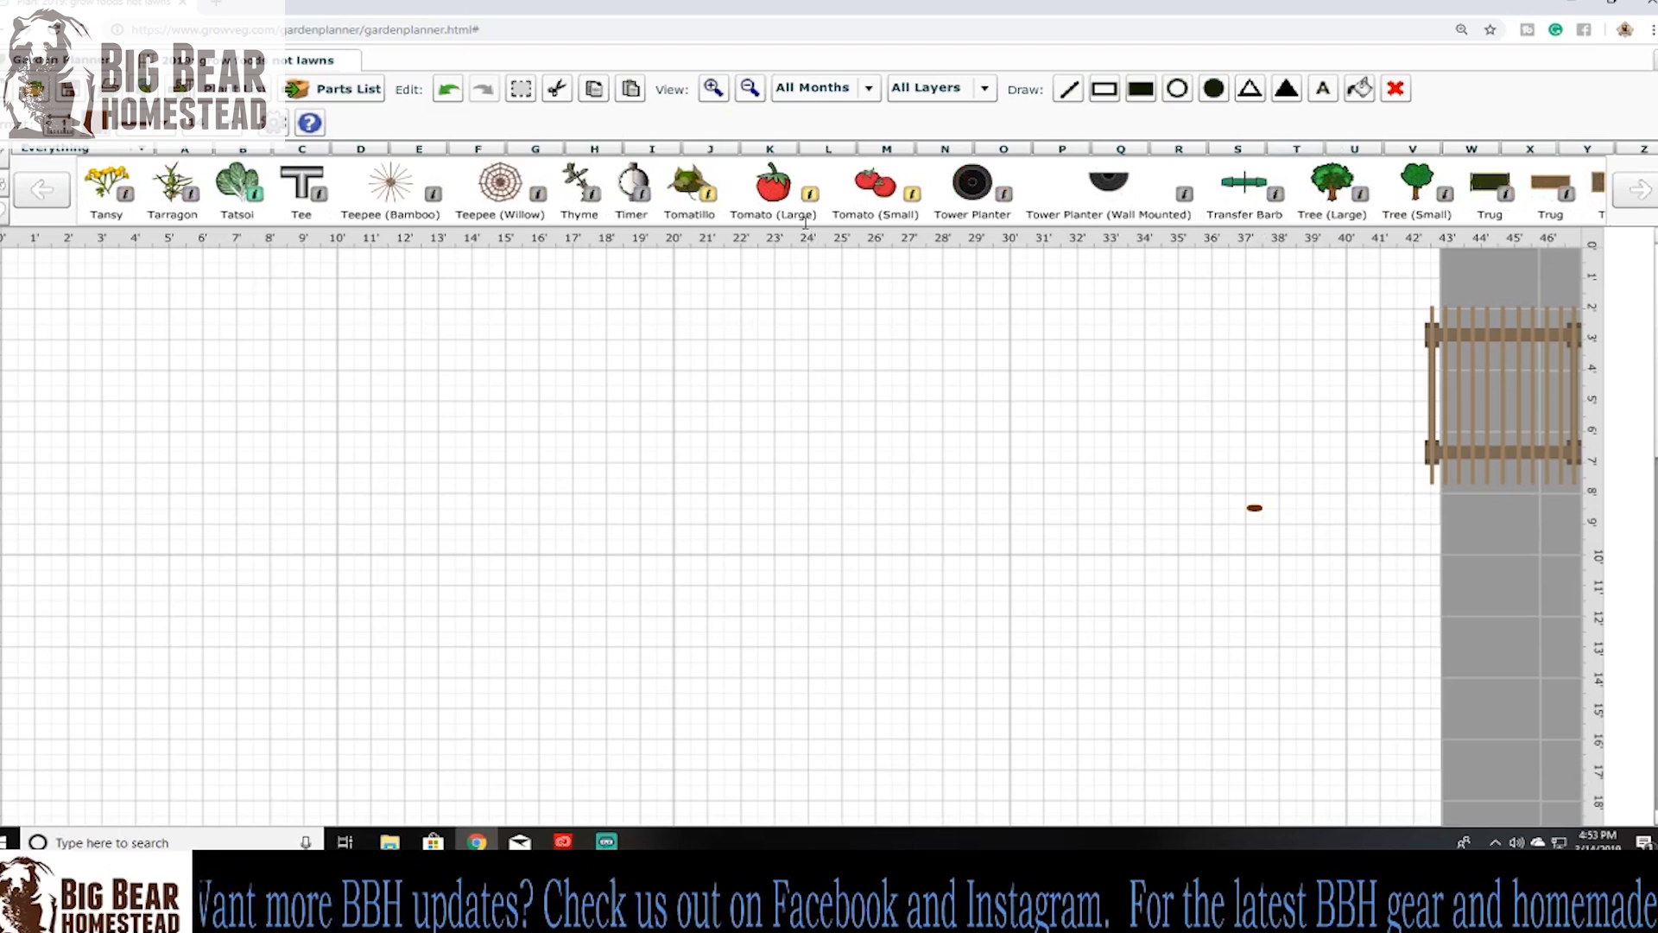
left_click_drag(779, 197, 1414, 285)
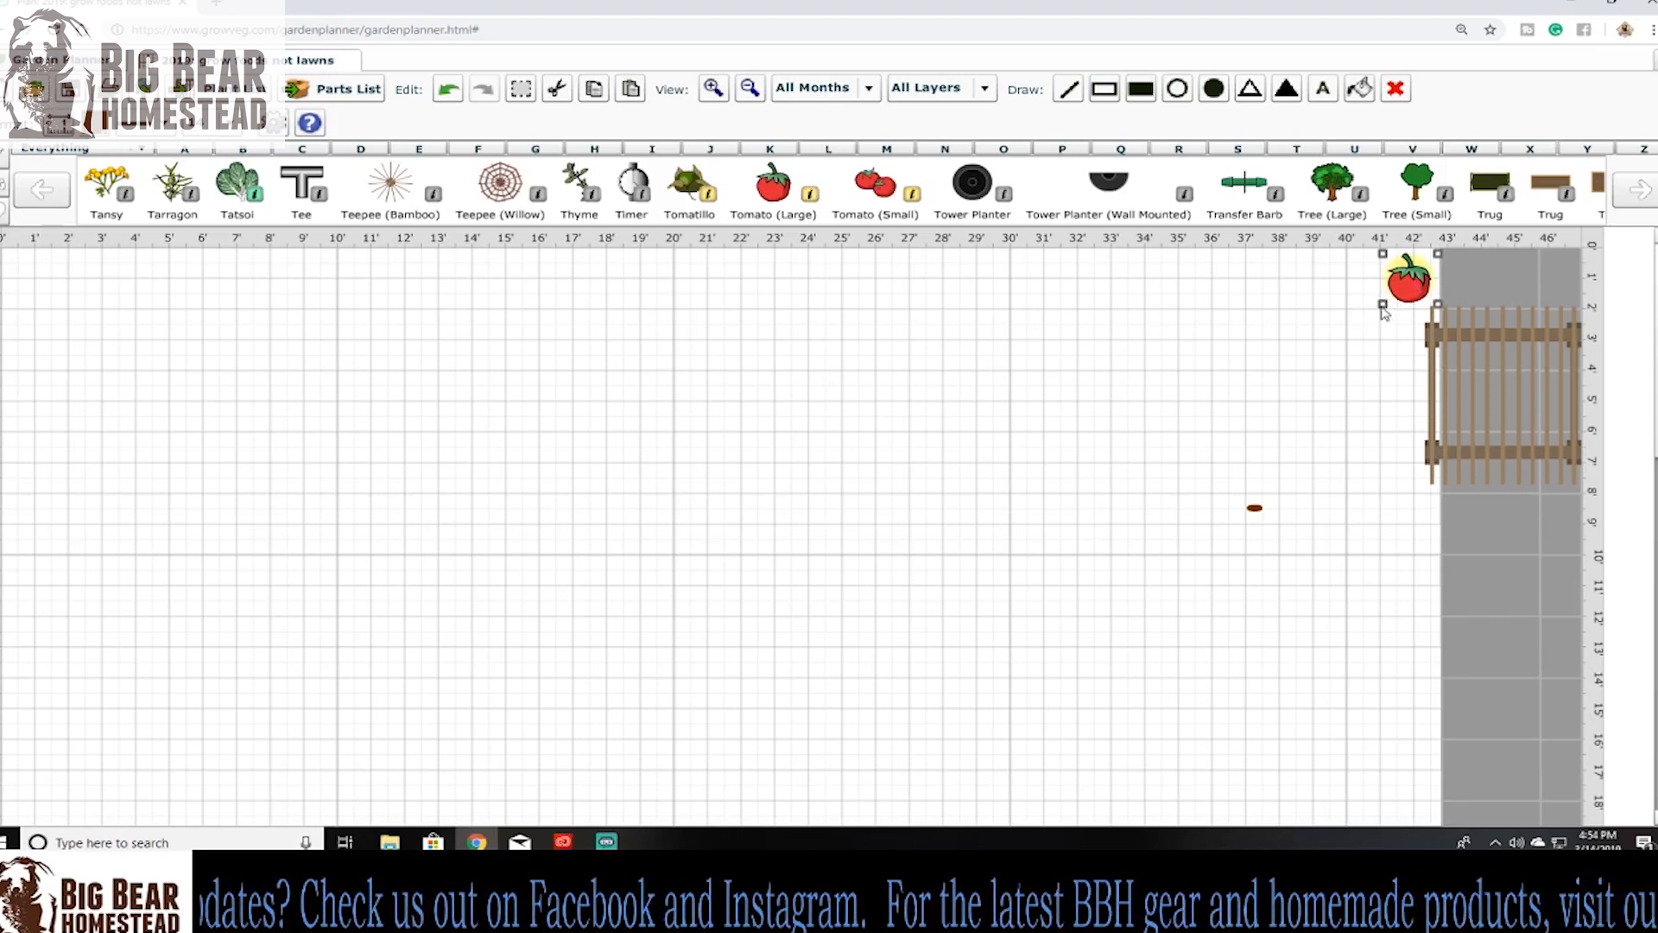
left_click_drag(1383, 310, 13, 300)
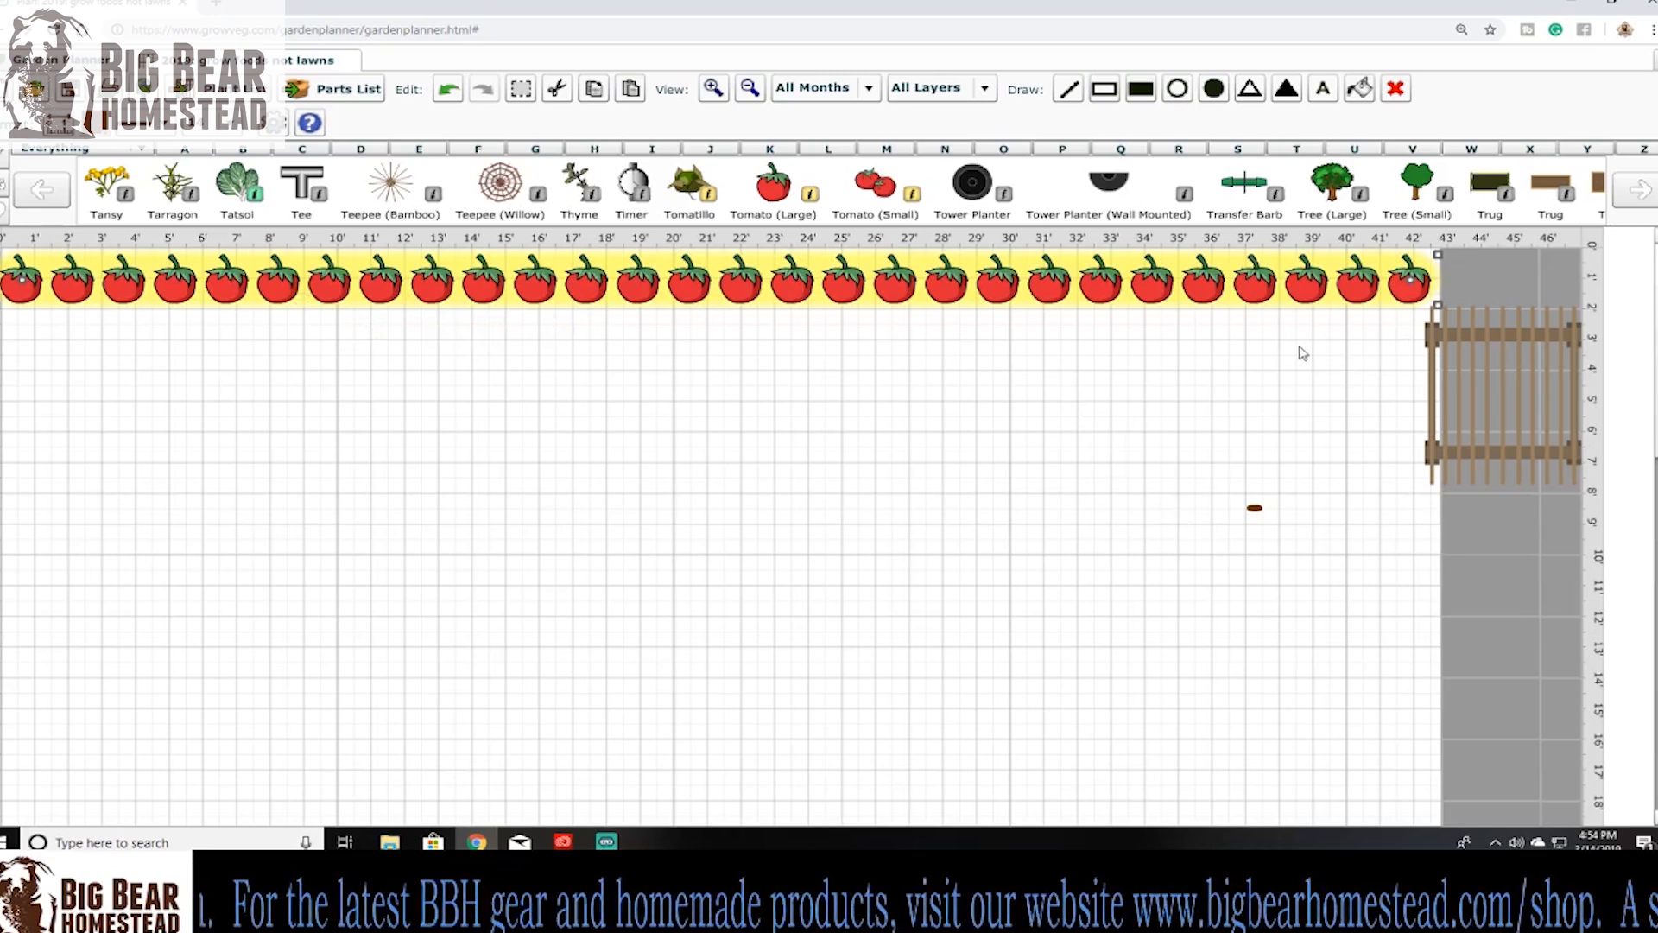
- Lay a gravel path directly below the tomato row, from the arbor to the 0' side of the plan
left_click(1066, 150)
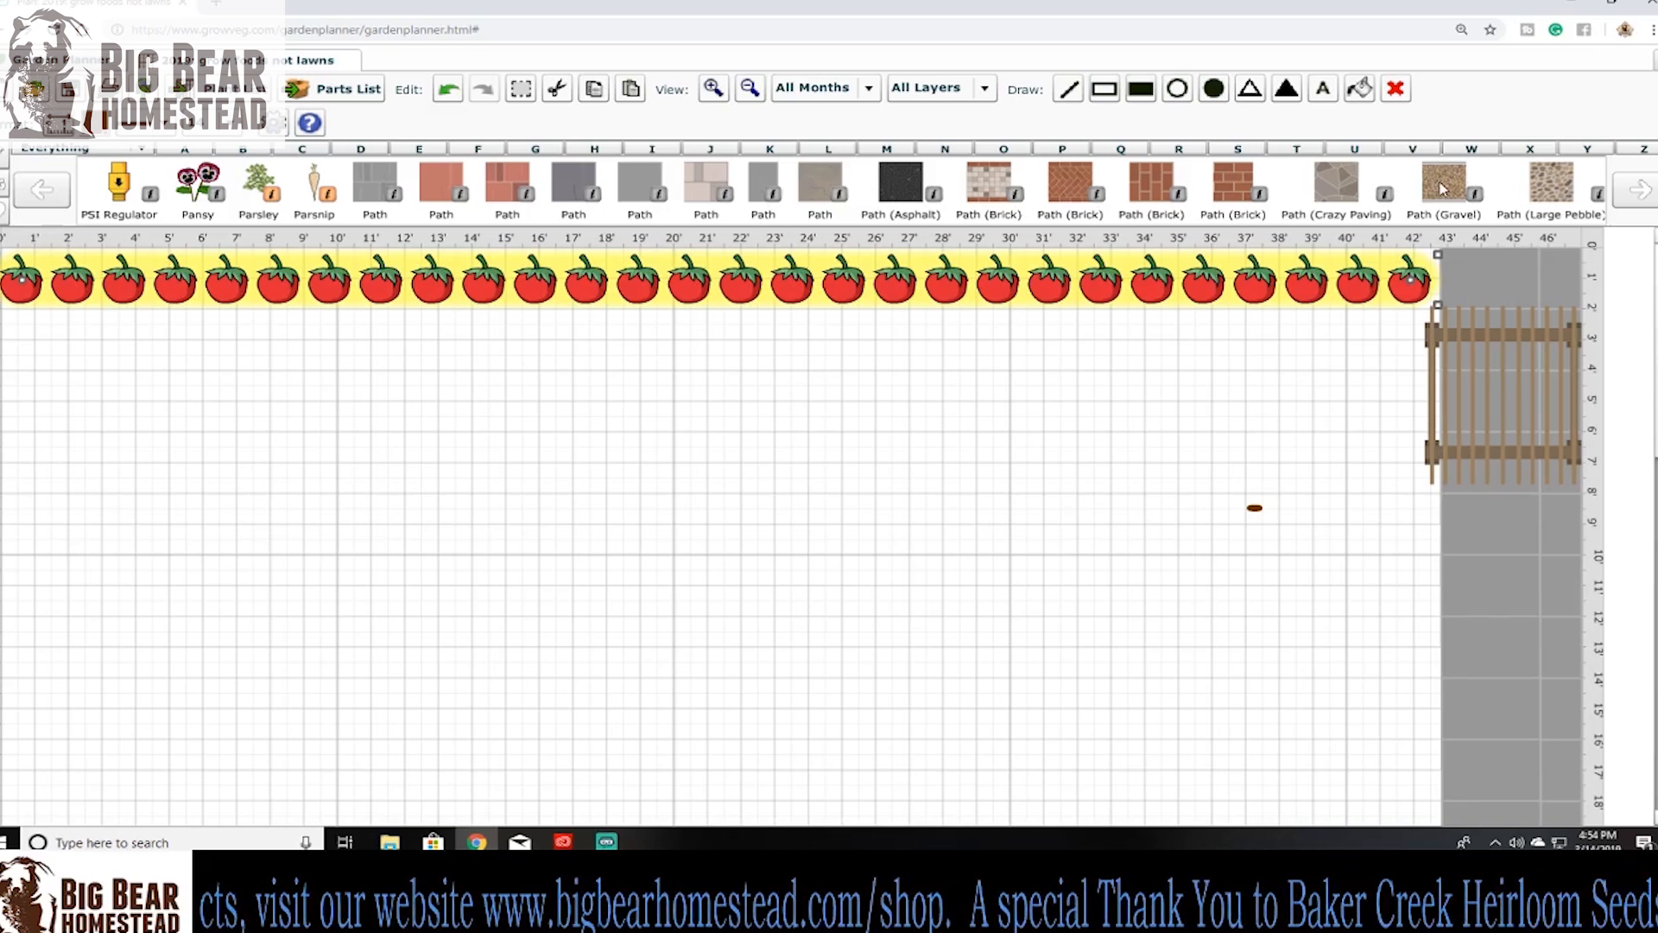
left_click_drag(1441, 188, 1405, 347)
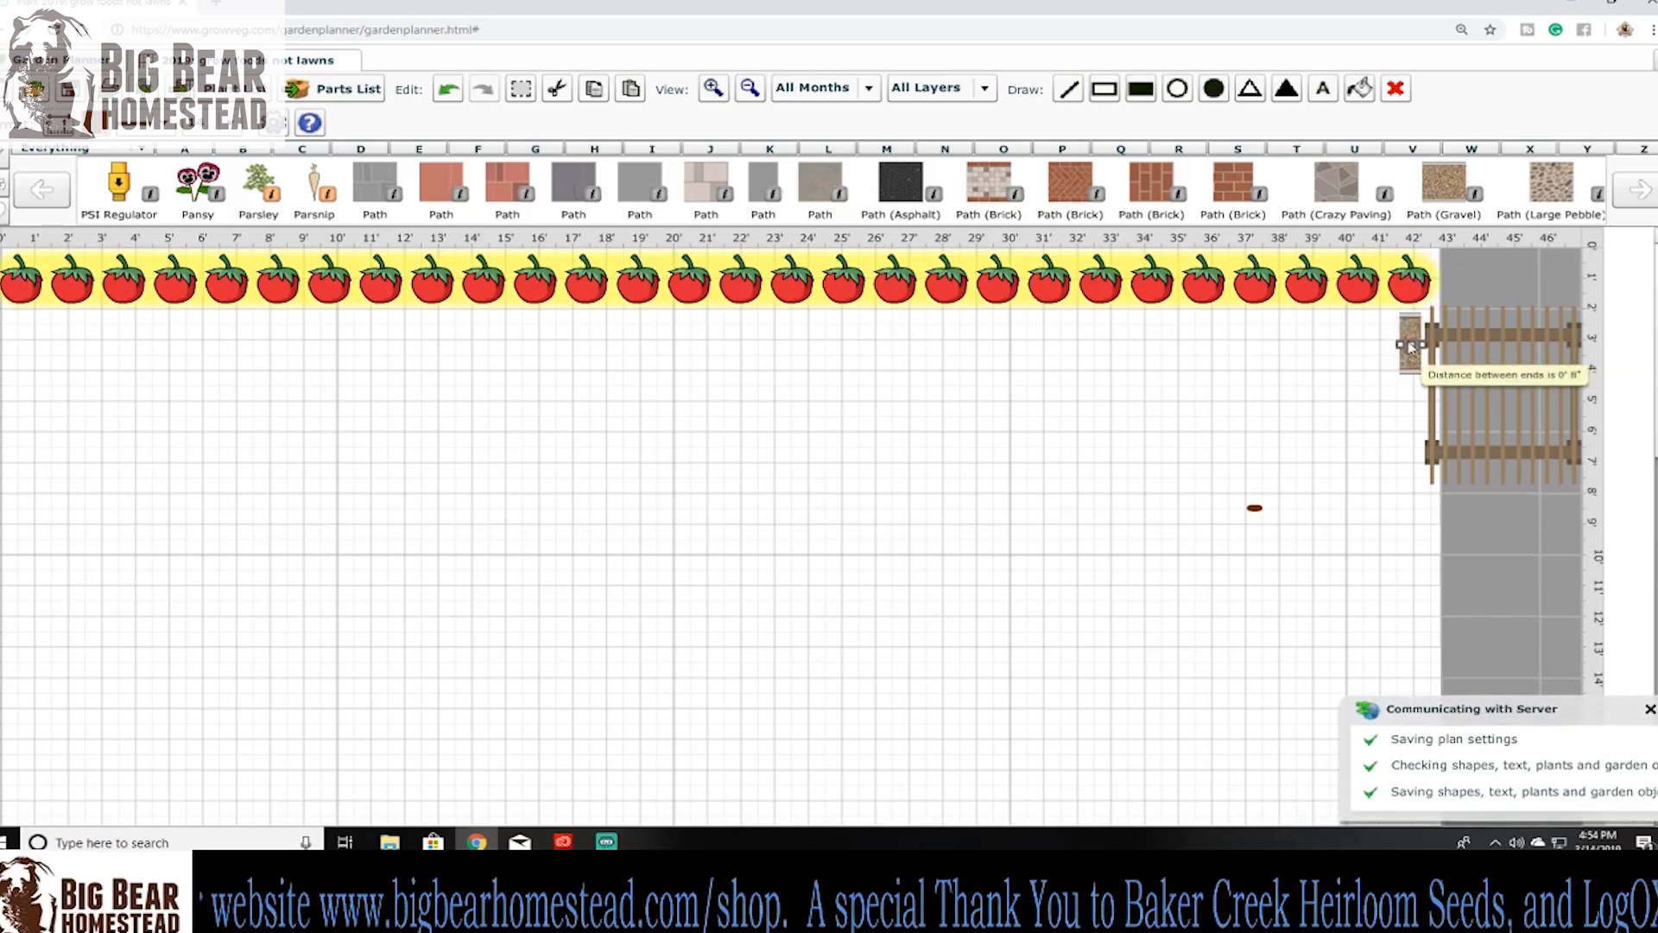
left_click_drag(1408, 323, 3, 333)
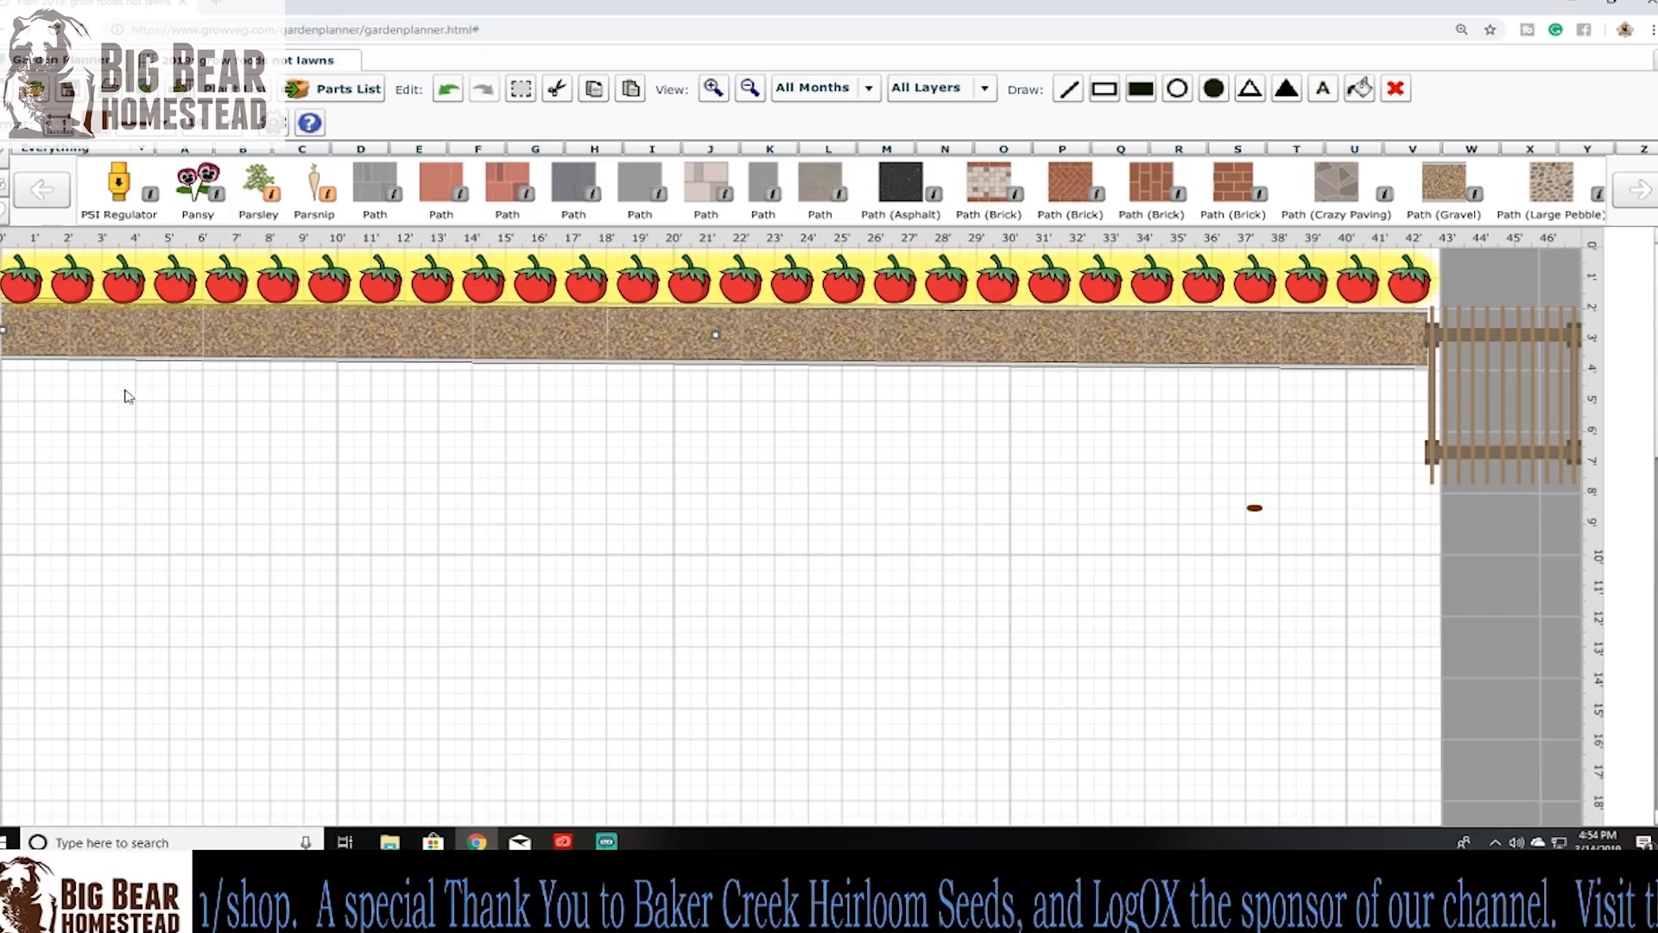
- Delete the gravel path and the row of large tomatoes
mouse_move(662, 347)
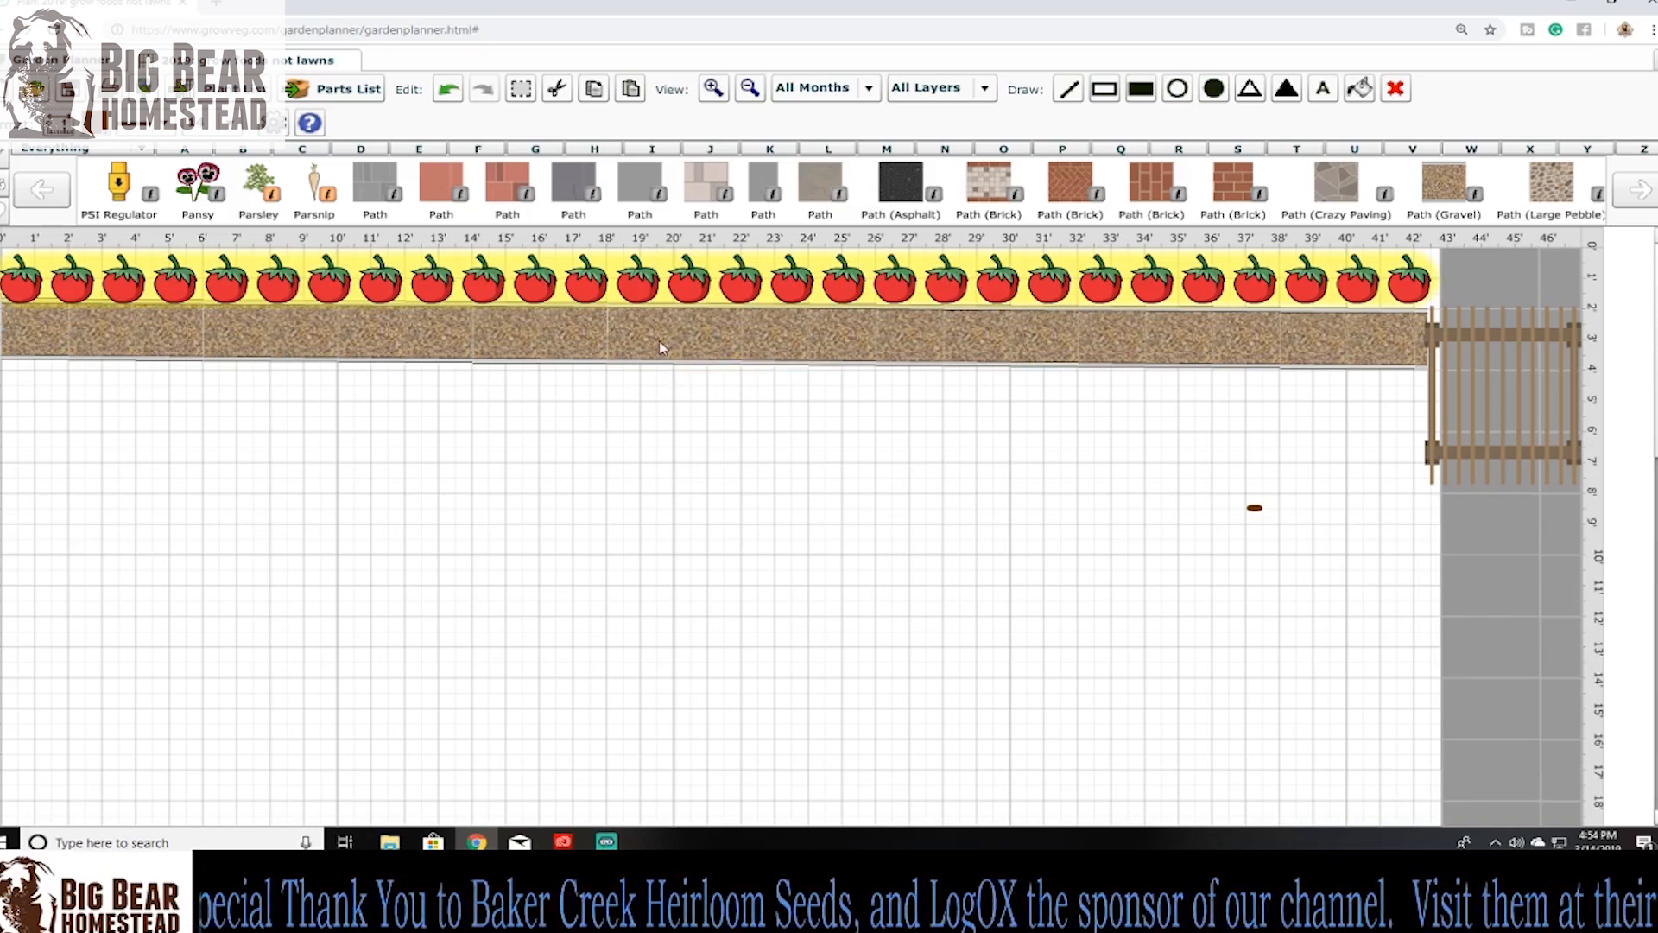
key("Delete")
left_click(630, 295)
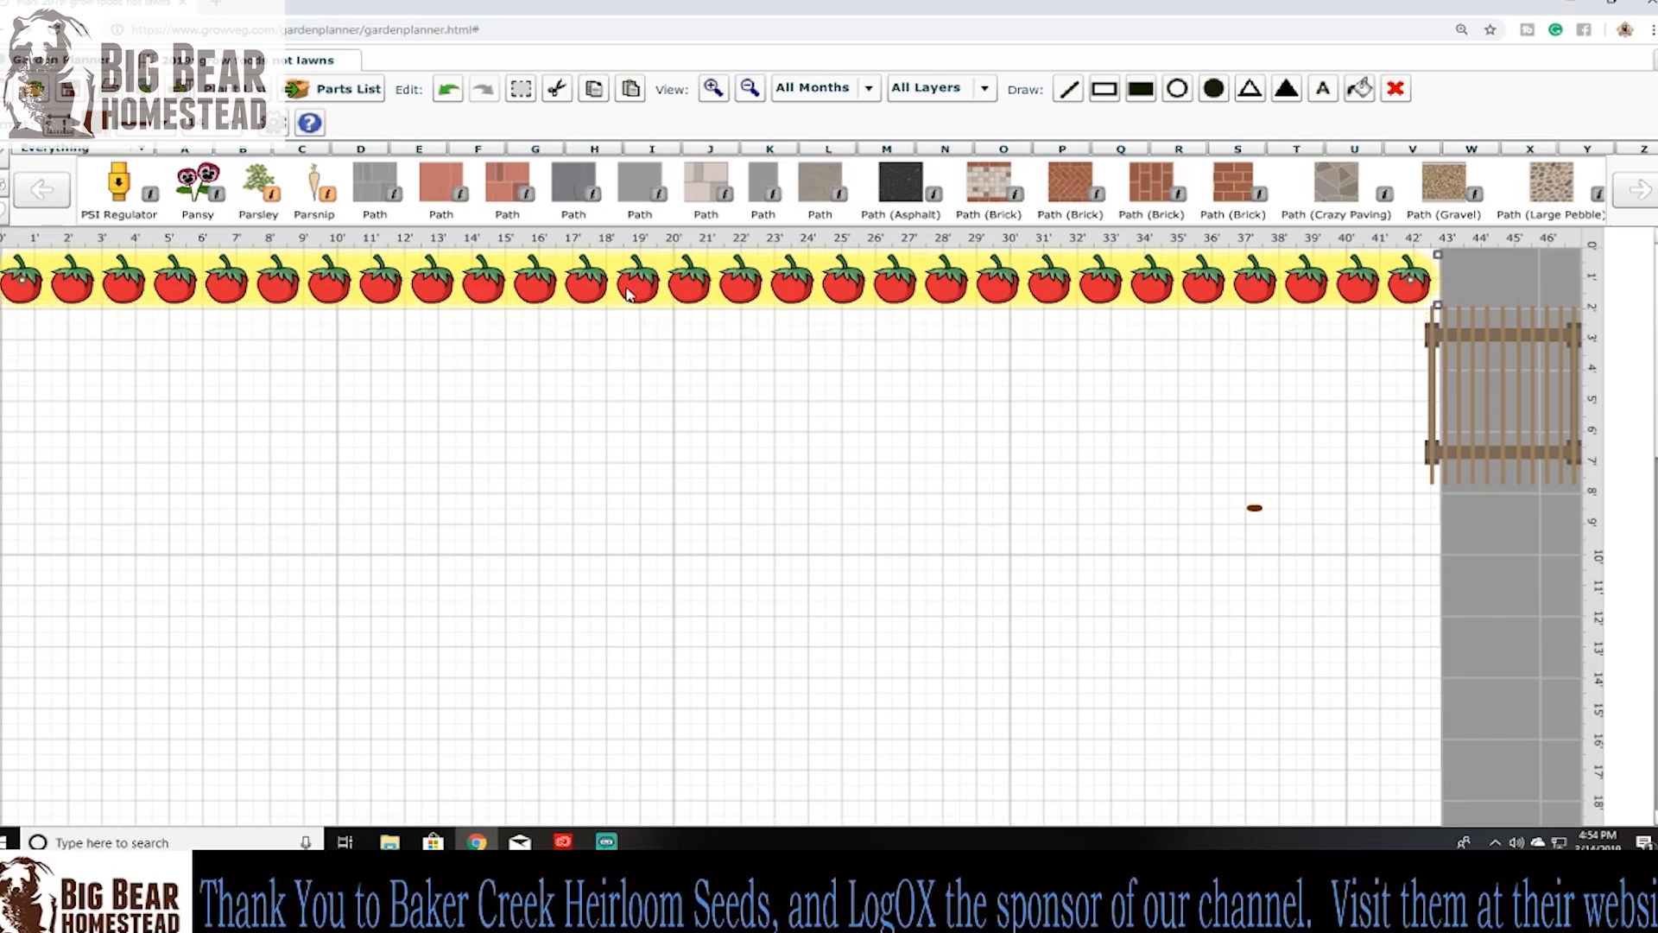
key("Delete")
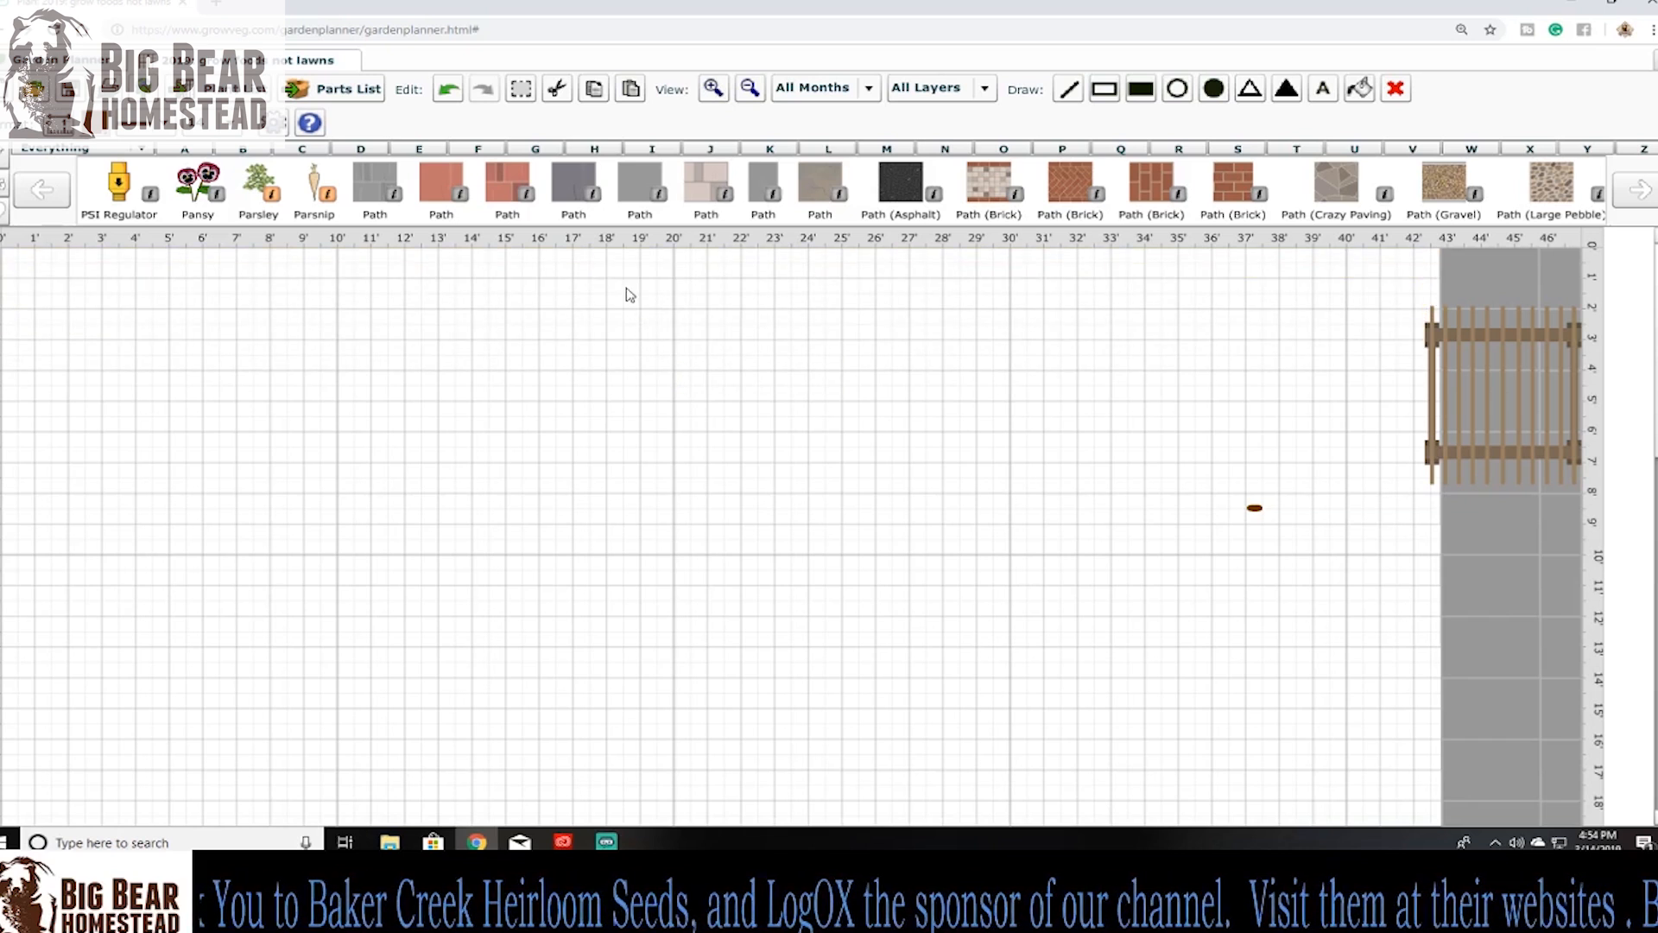
- Place a wooden raised bed near the plan's upper edge at about 34' across and set its size to 3 ft wide by 10 ft high
left_click(1178, 150)
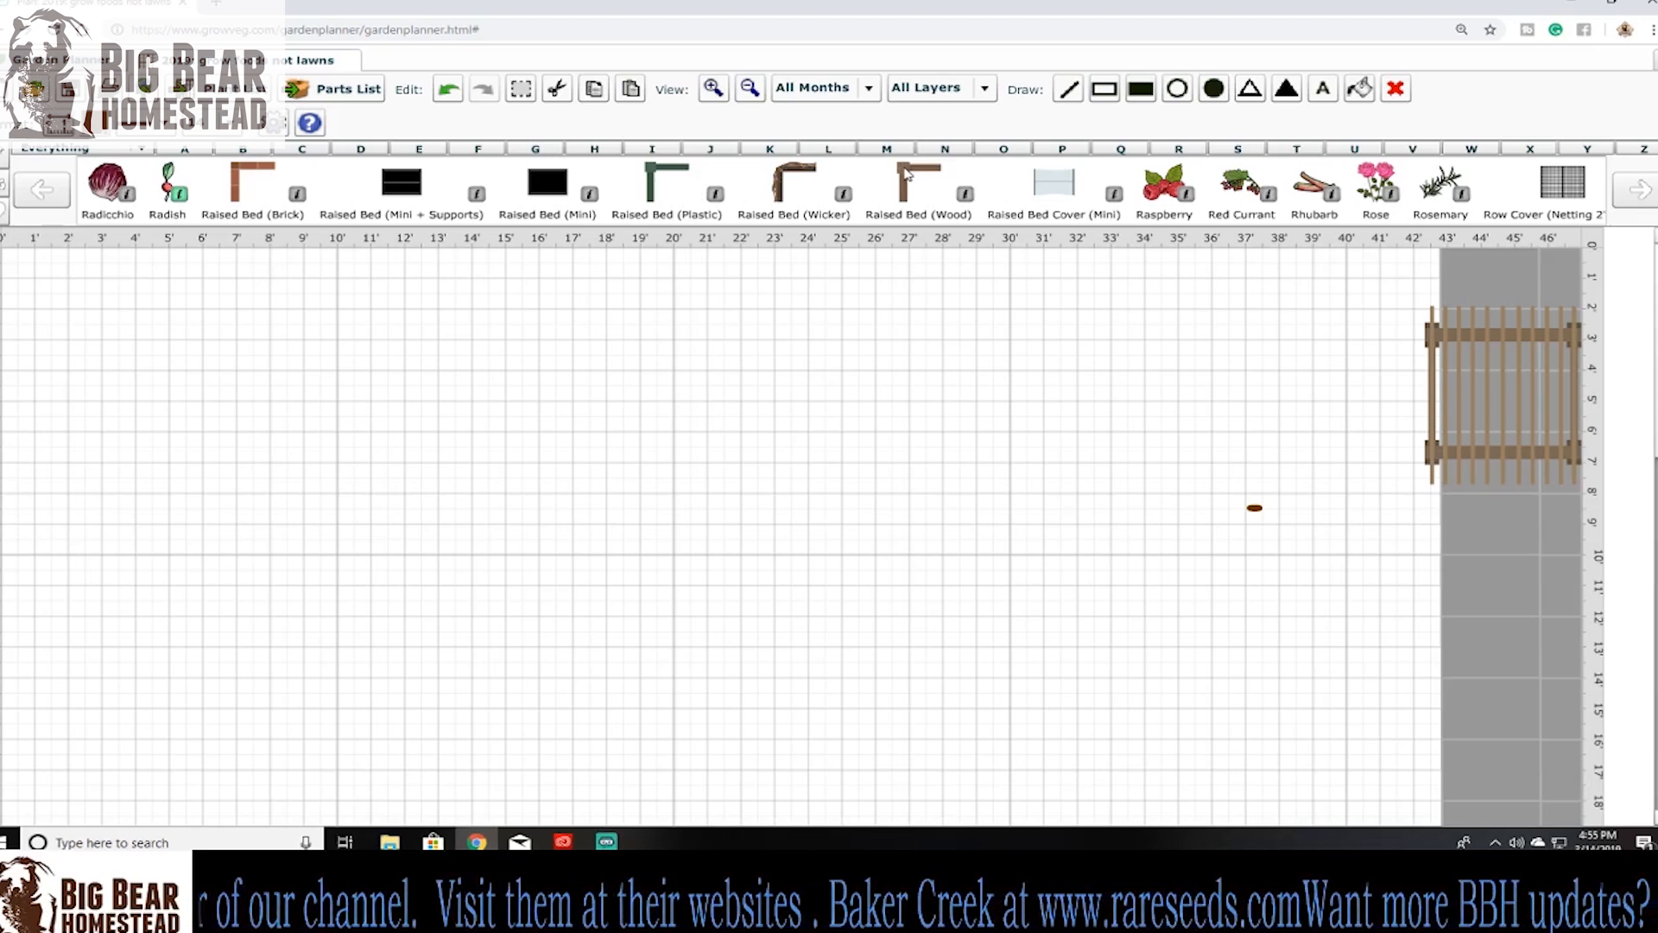
left_click_drag(907, 172, 1205, 338)
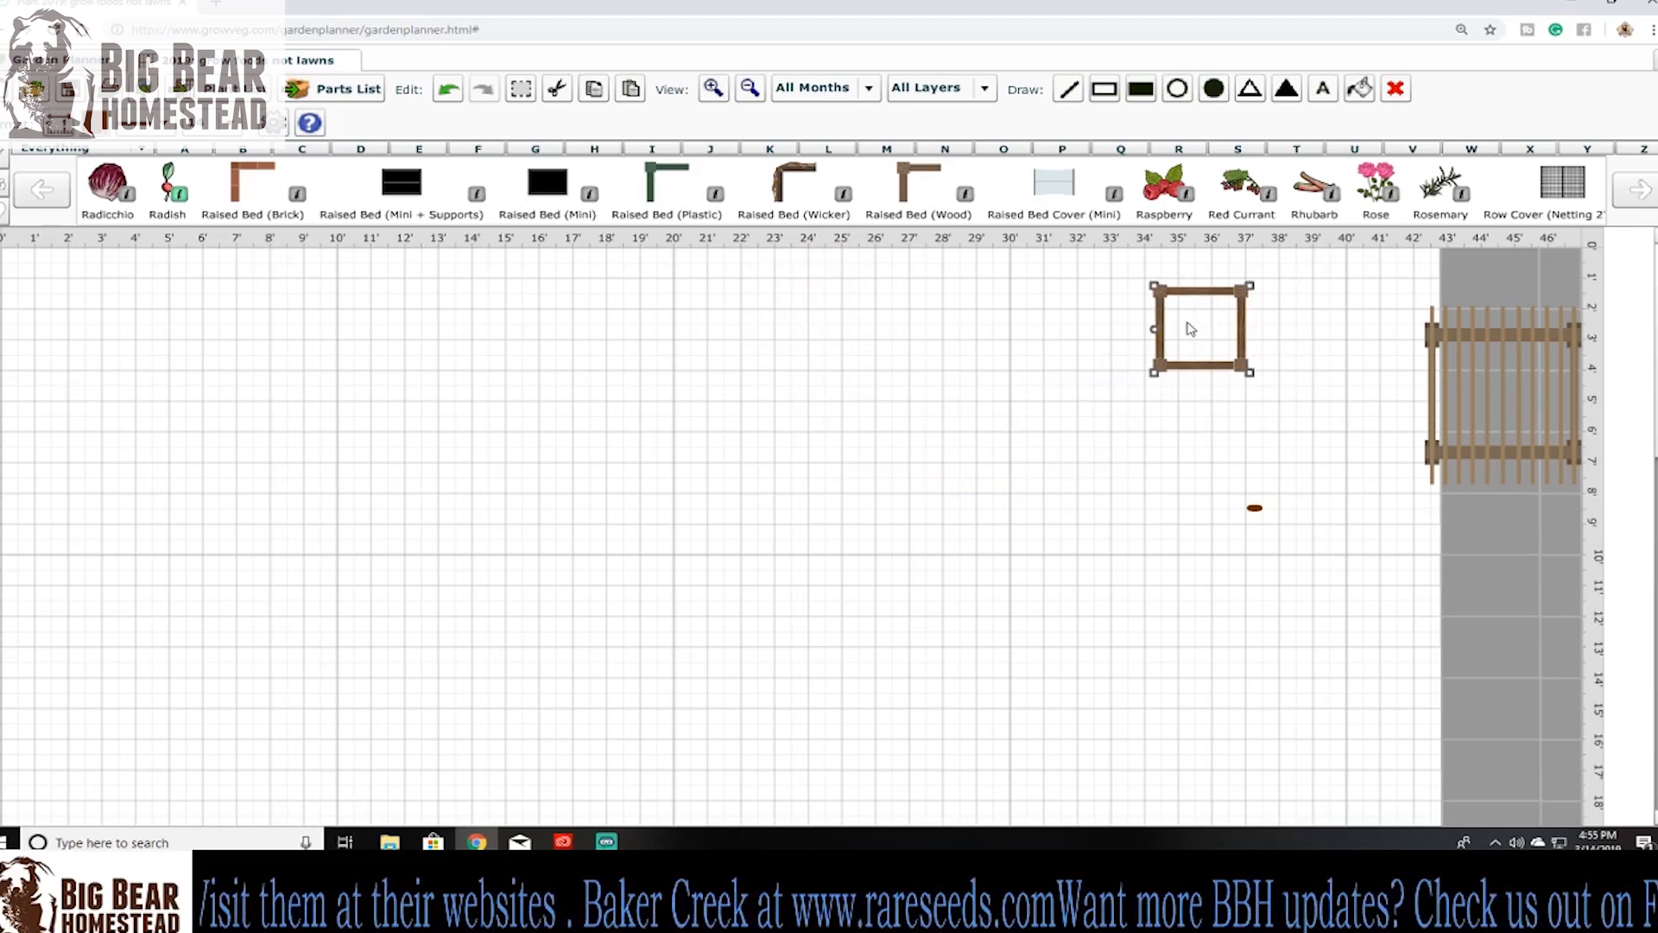
double_click(1161, 369)
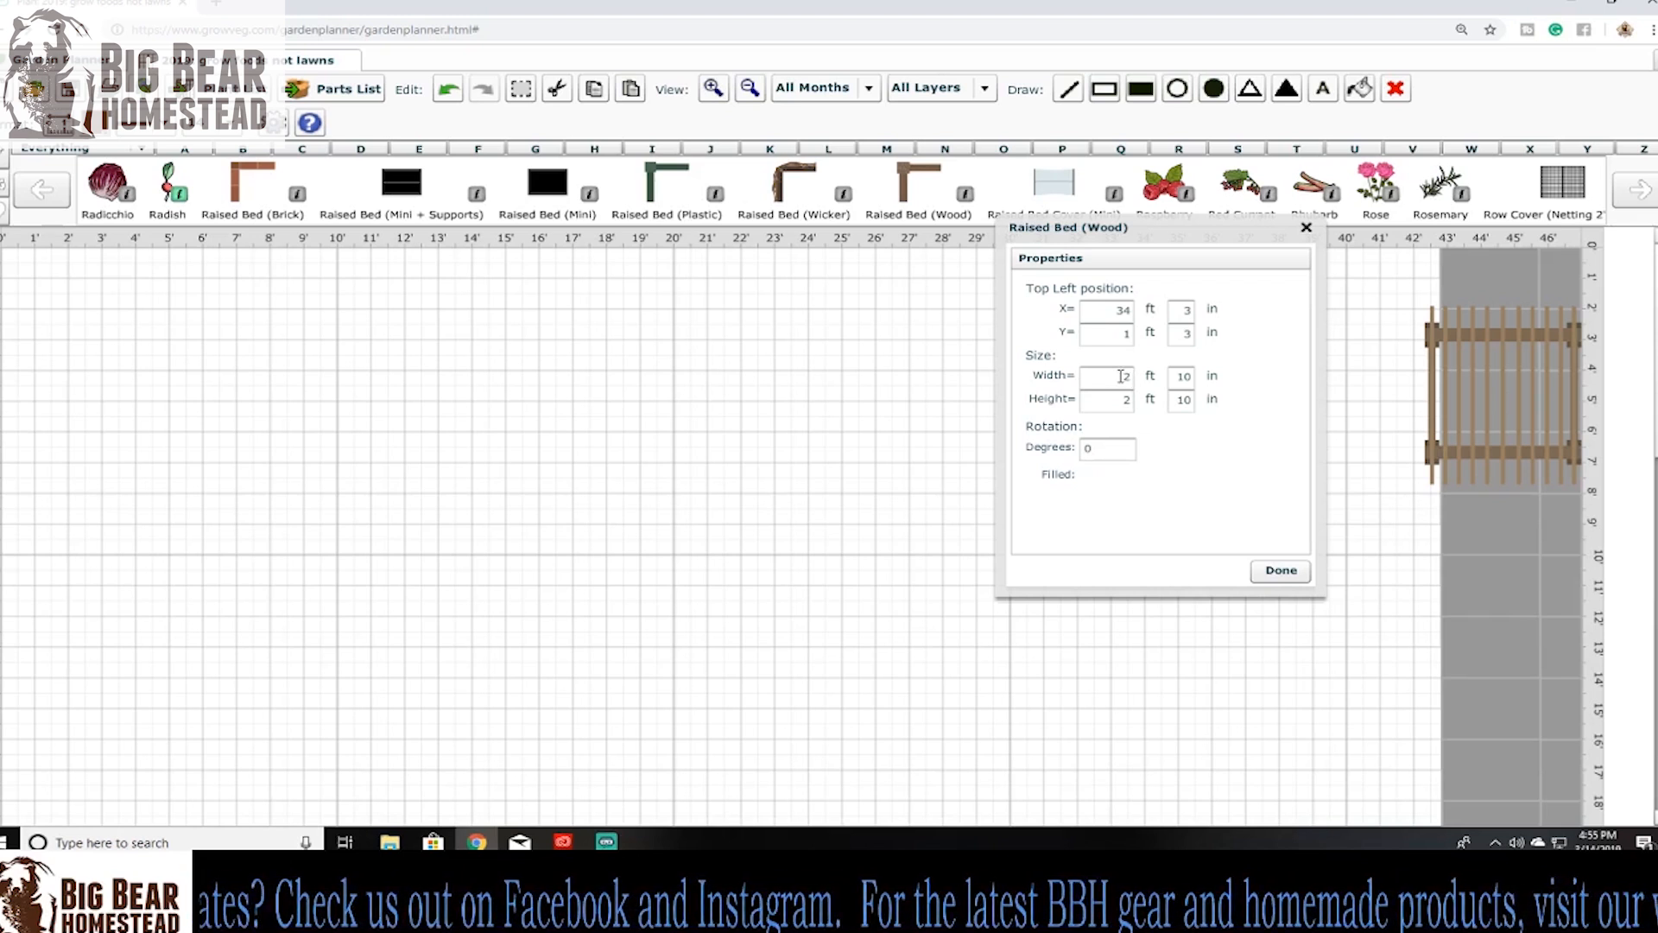
double_click(1127, 377)
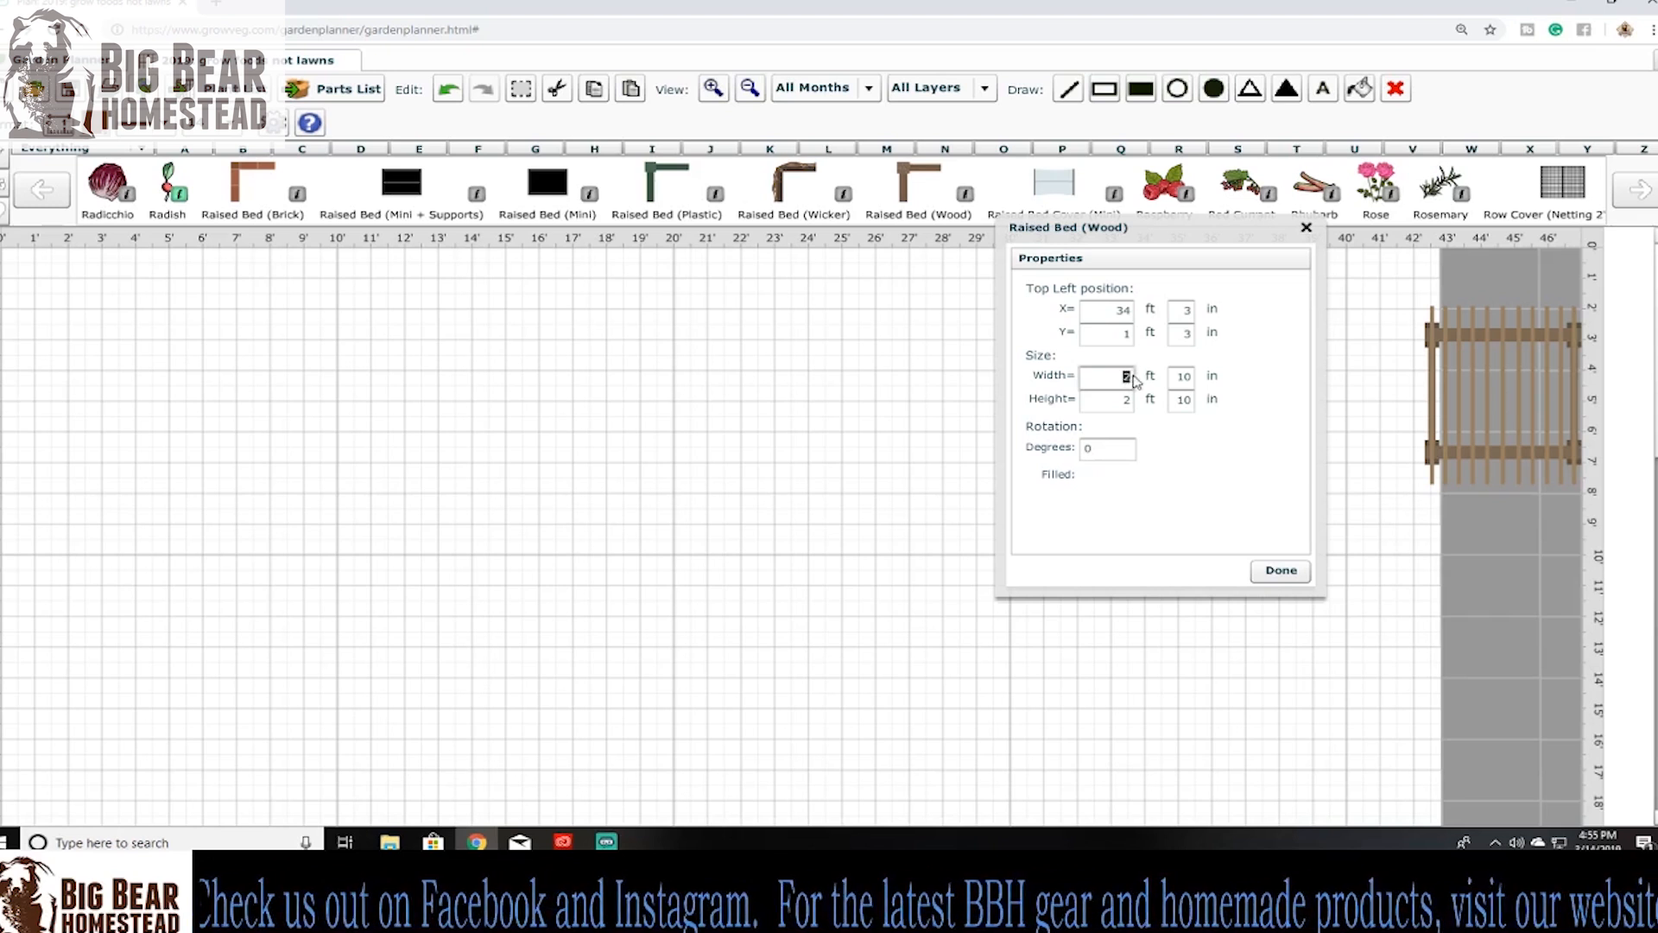
type("3")
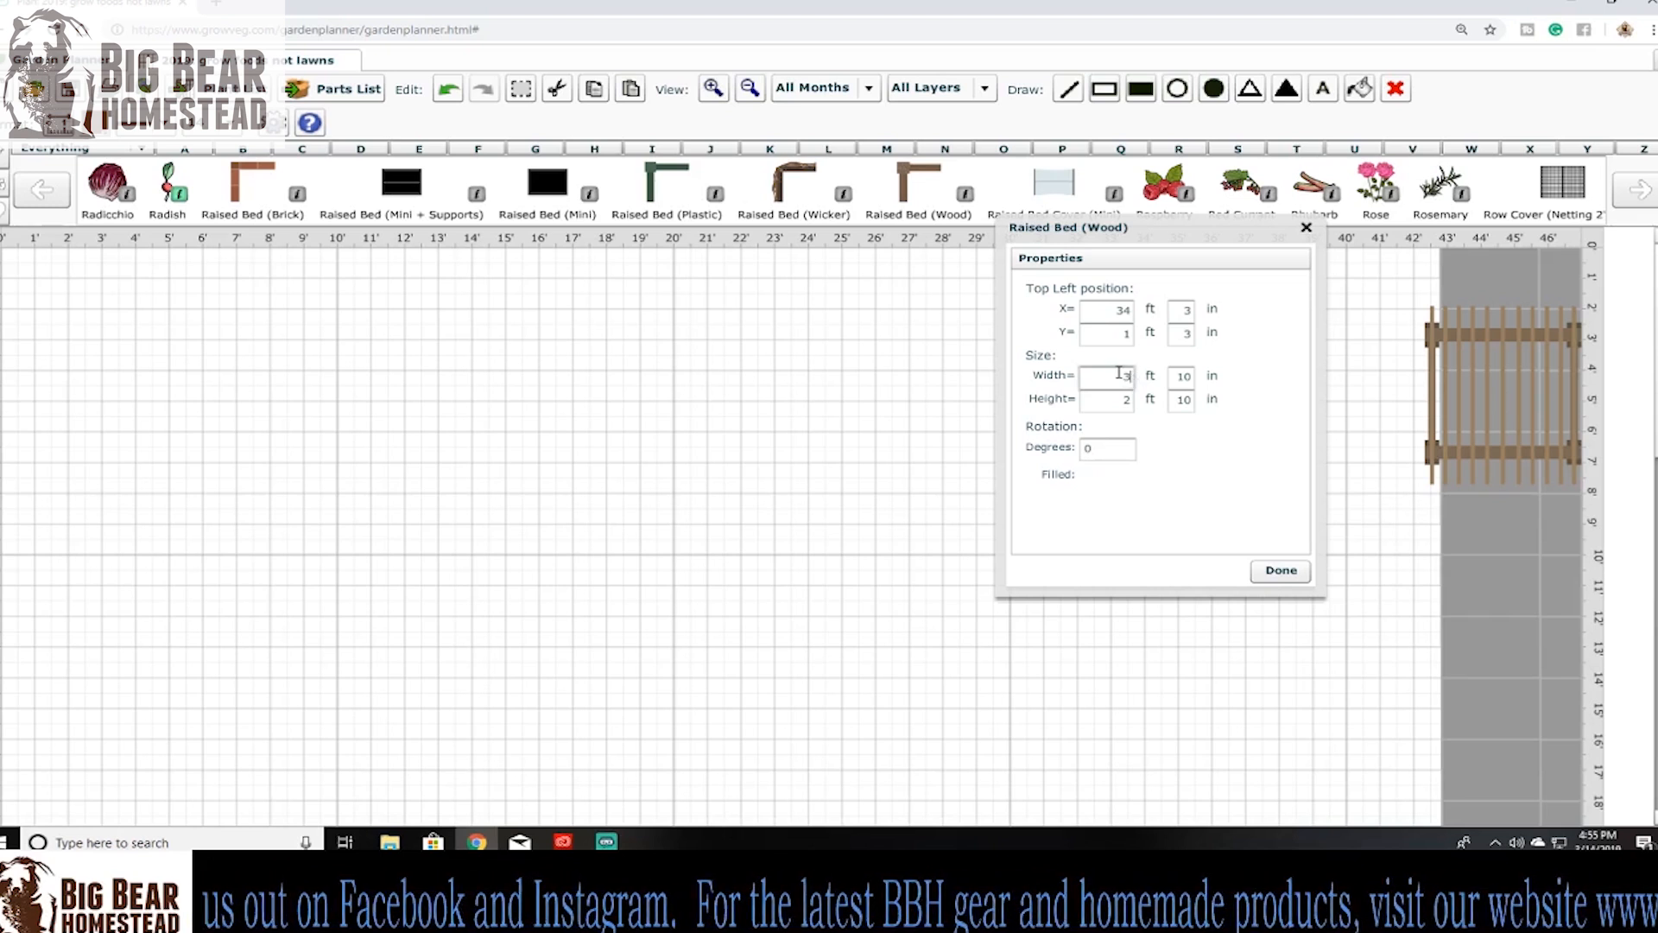
double_click(1180, 376)
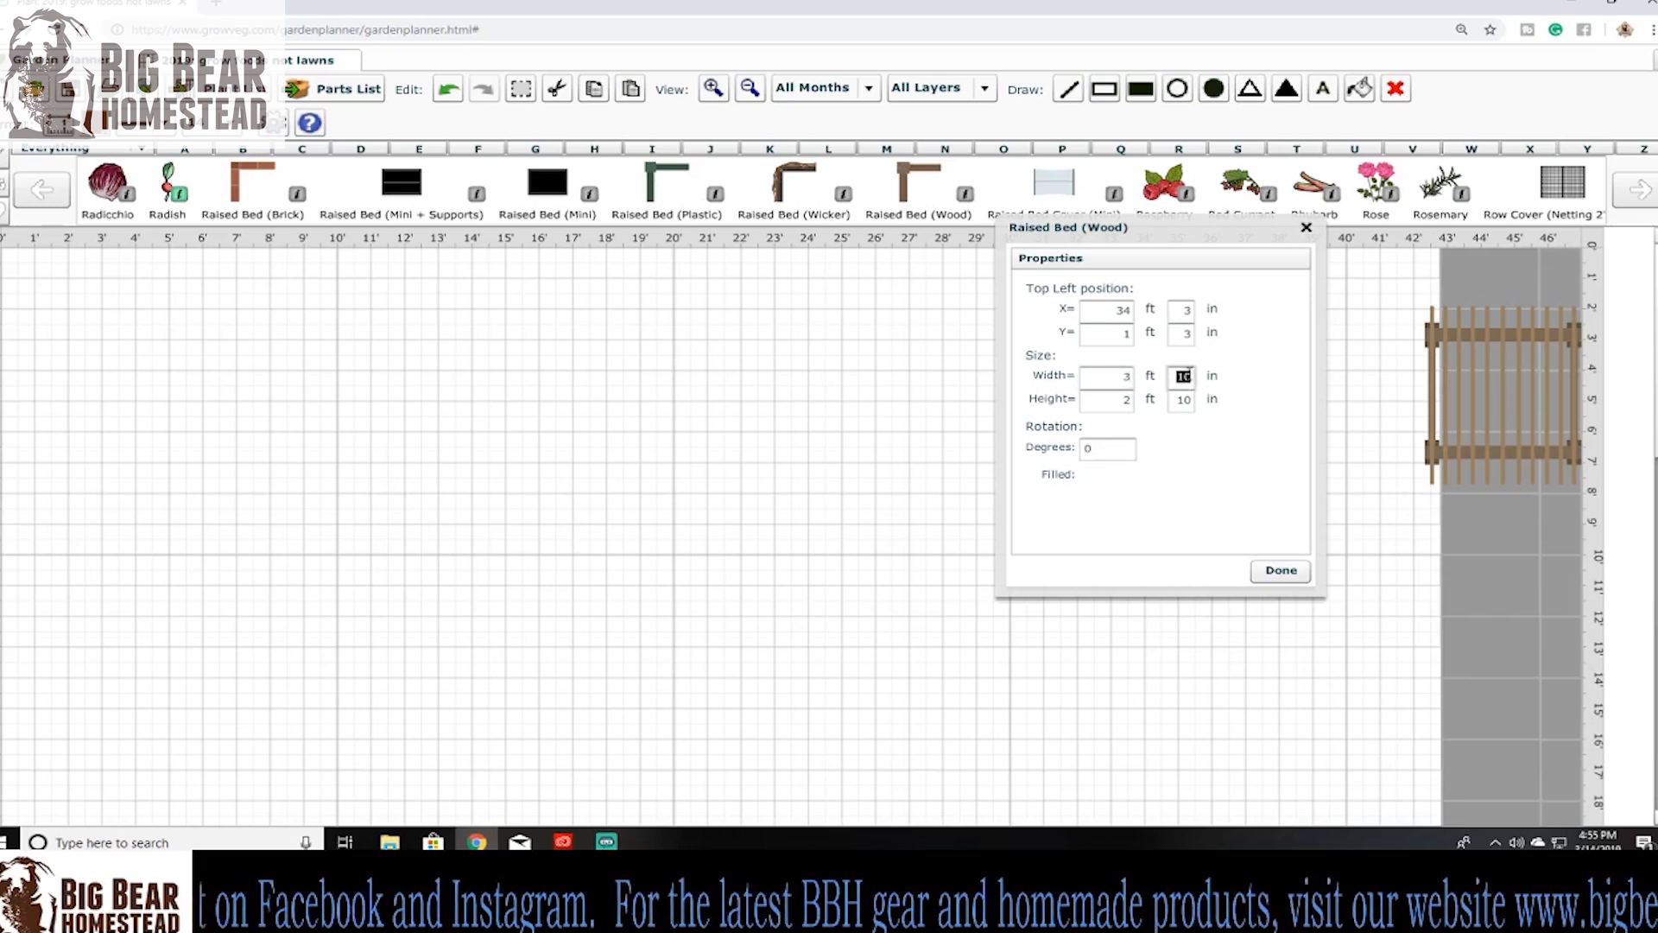
type("0")
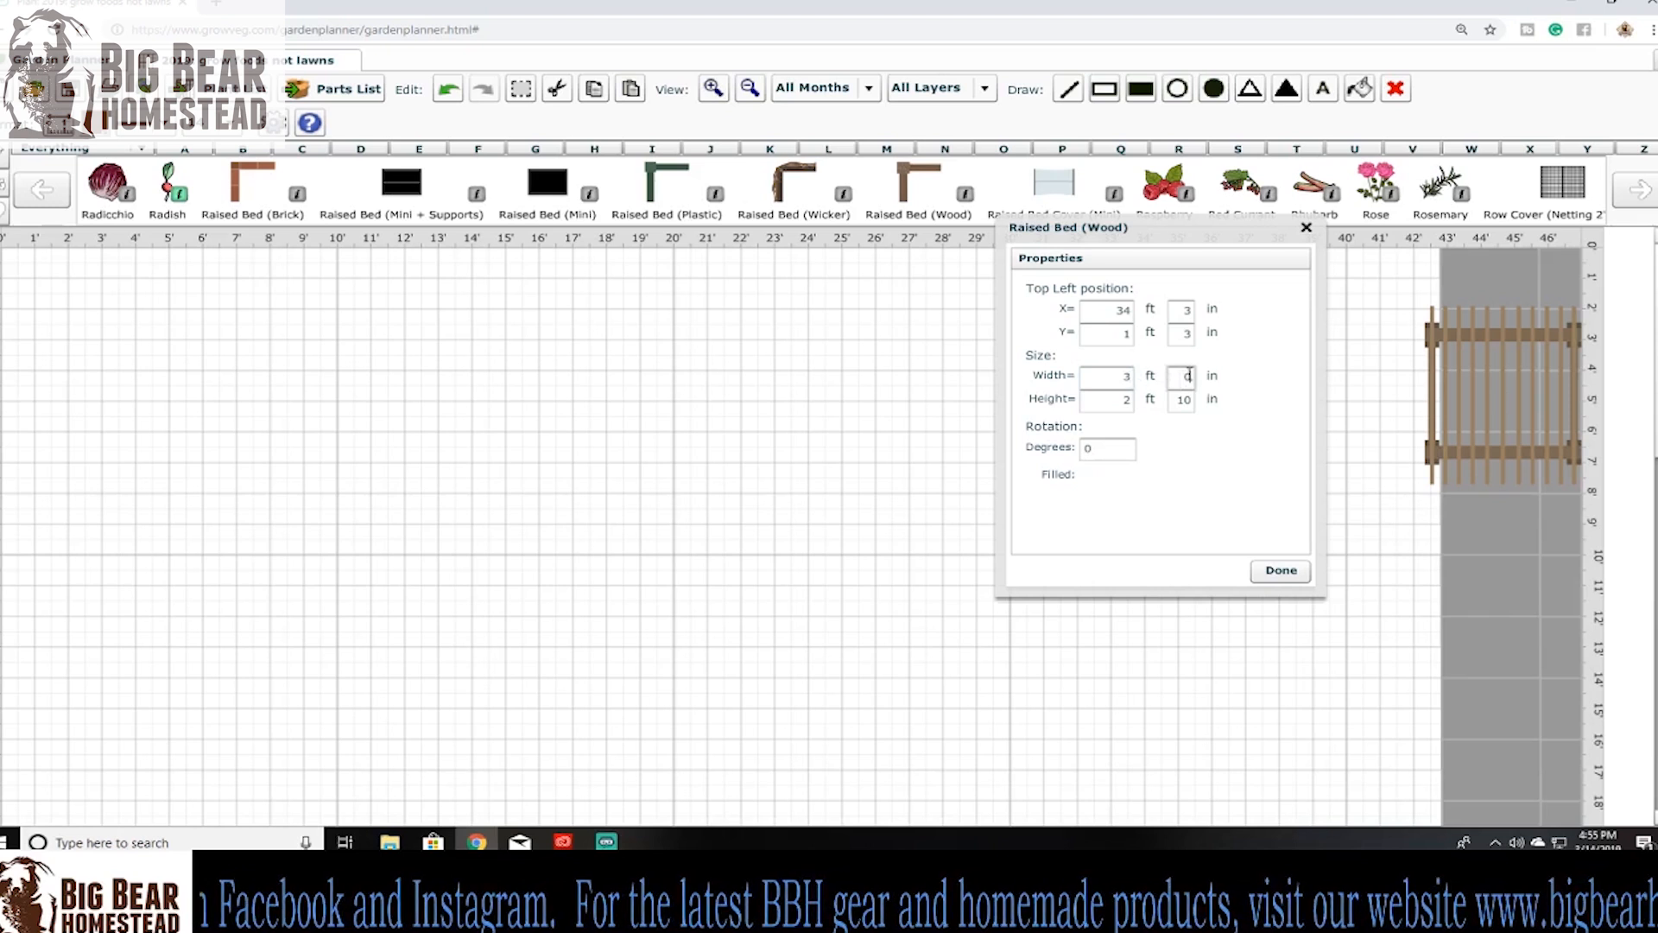
double_click(1127, 400)
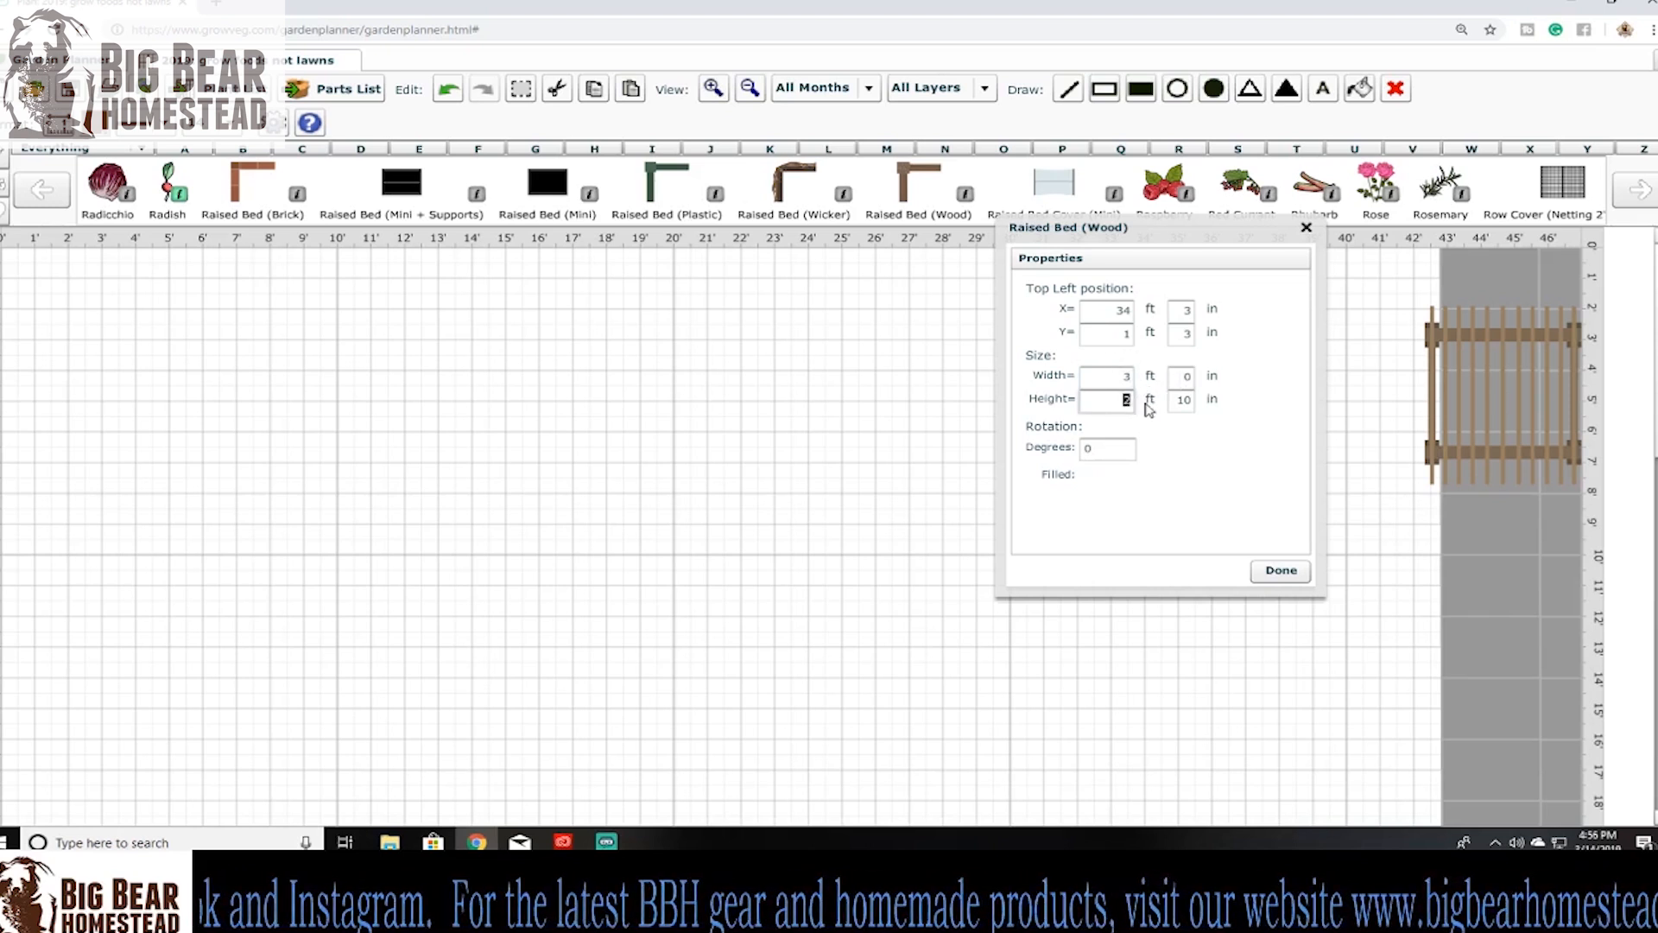
type("10")
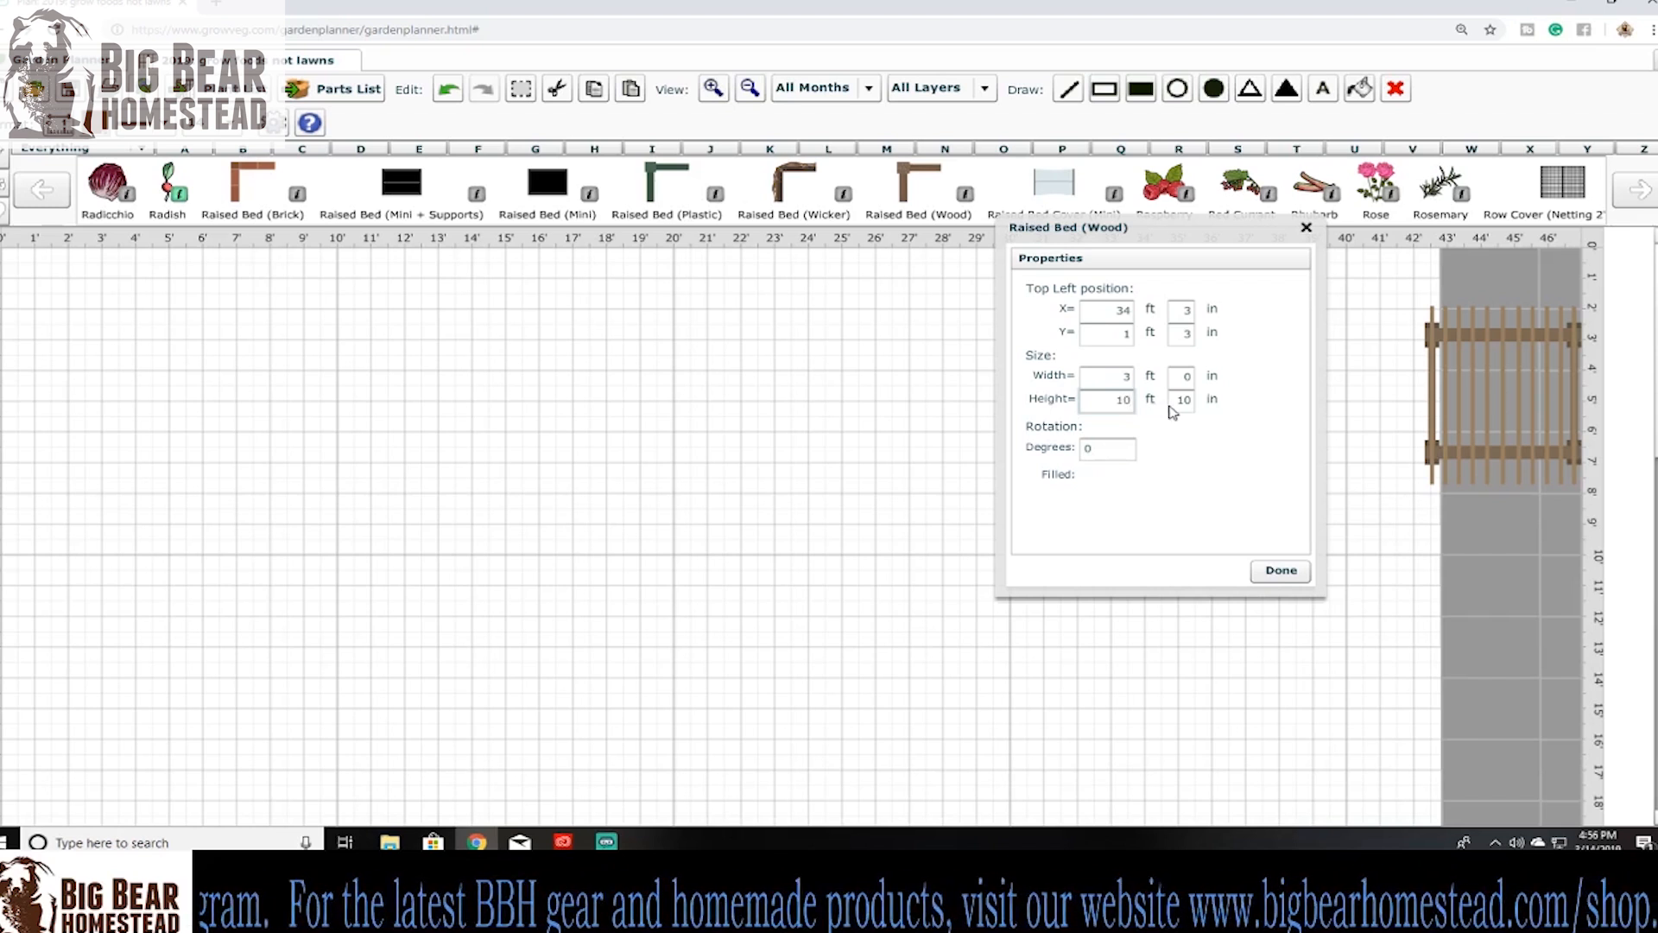
double_click(1186, 400)
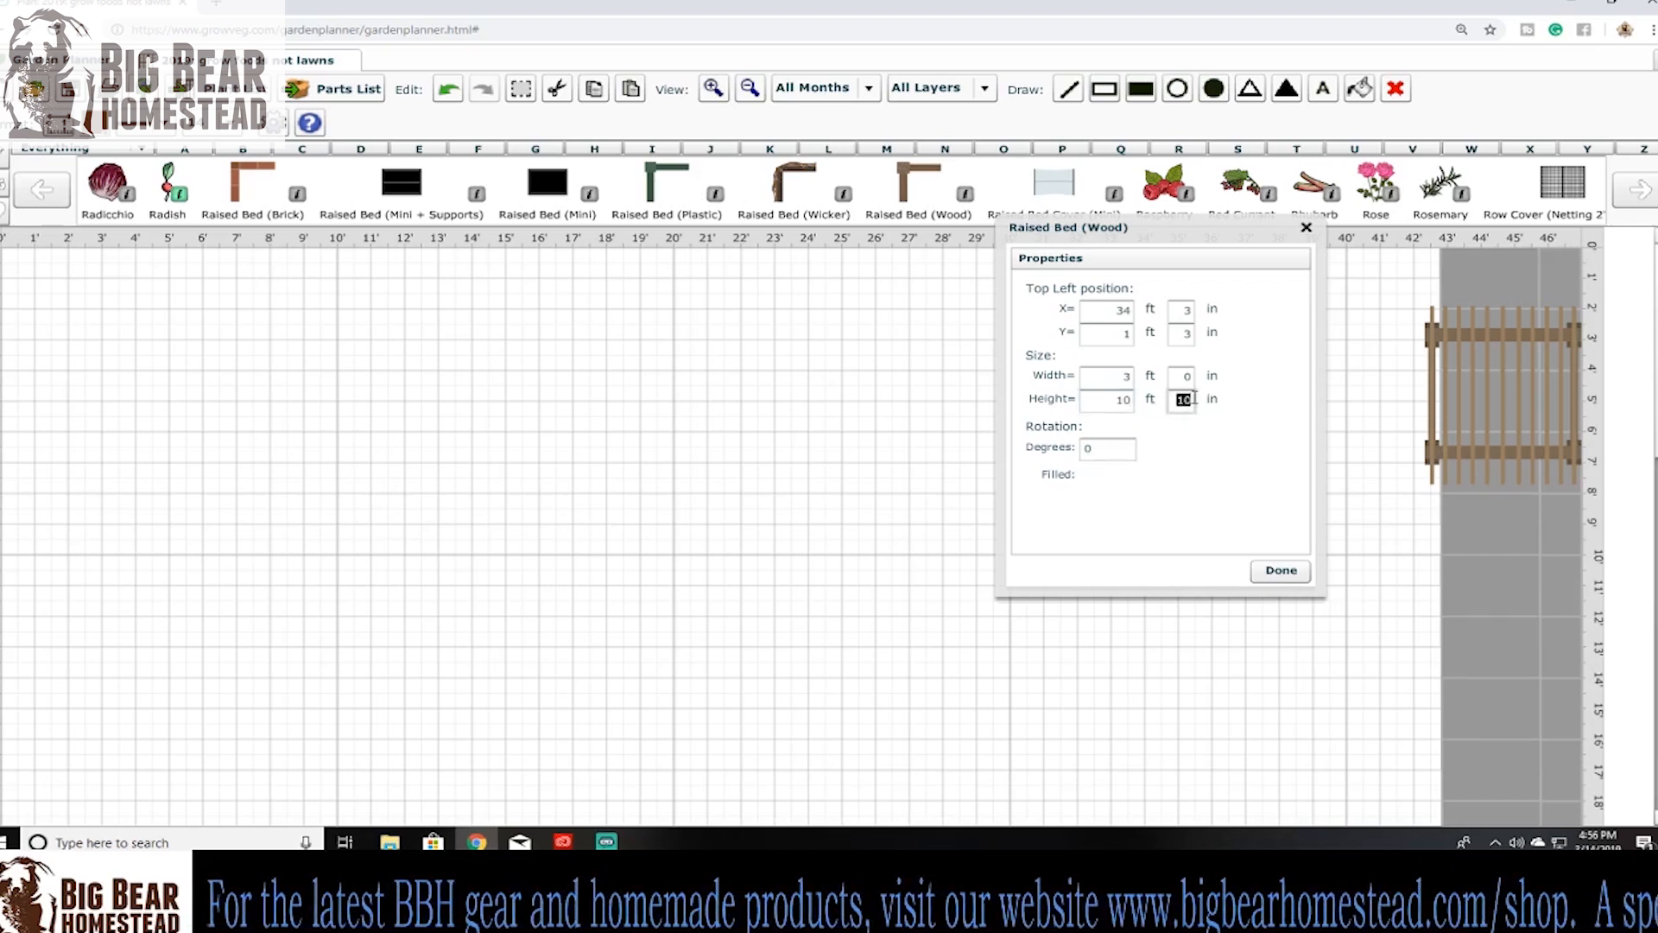
type("0")
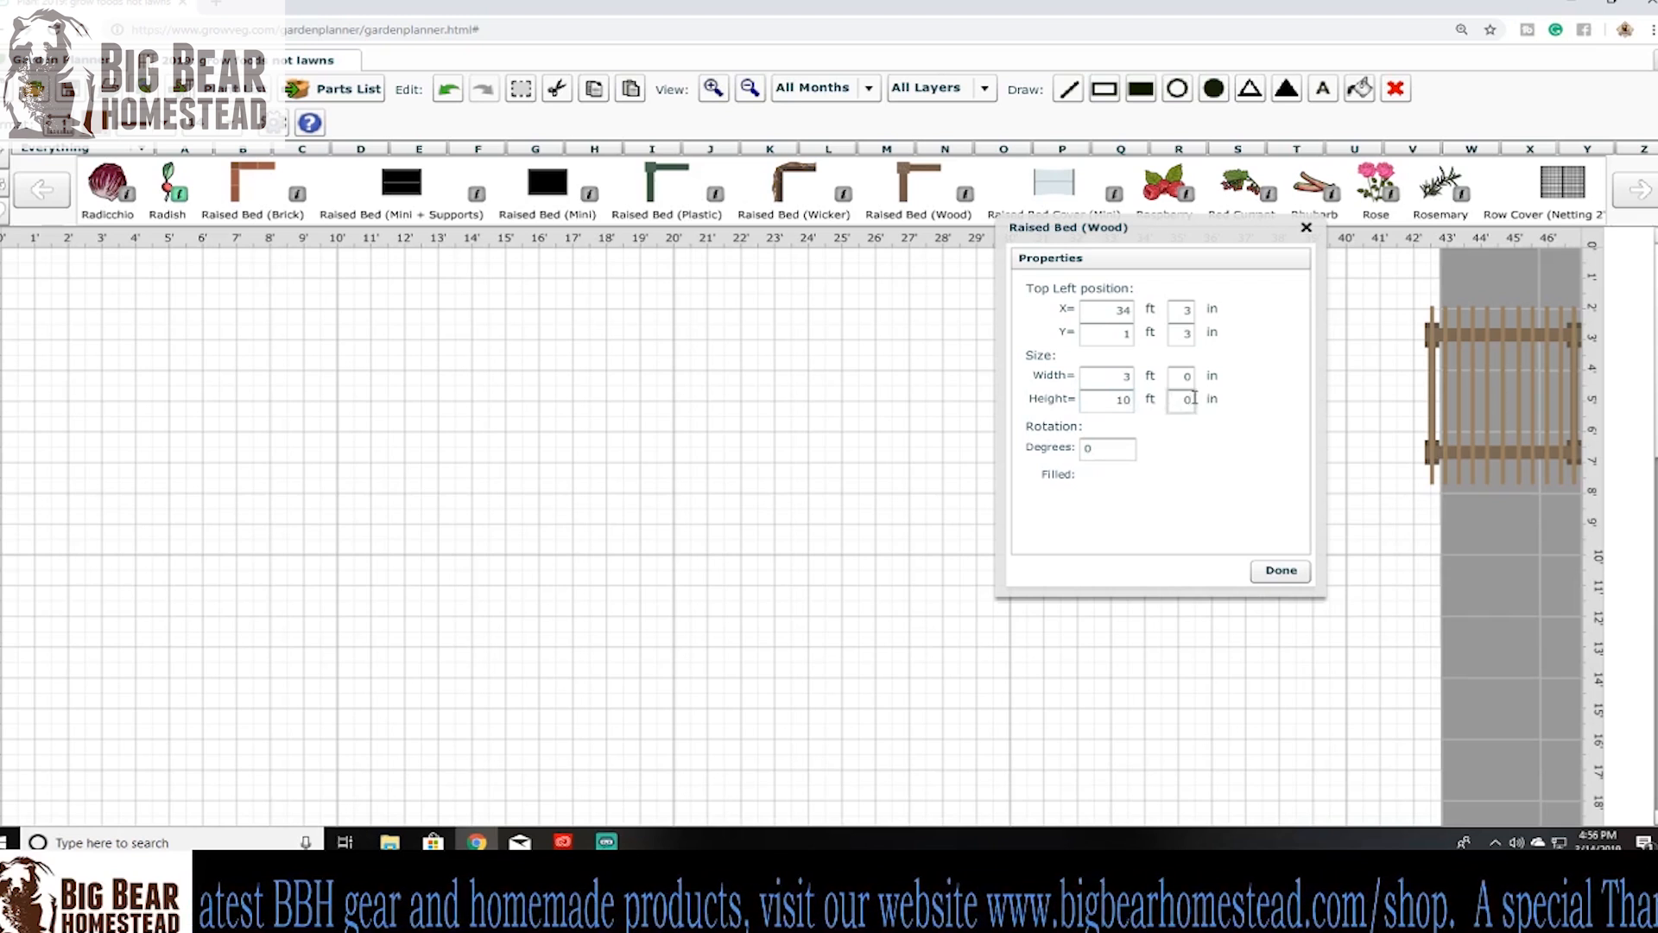
left_click(1281, 575)
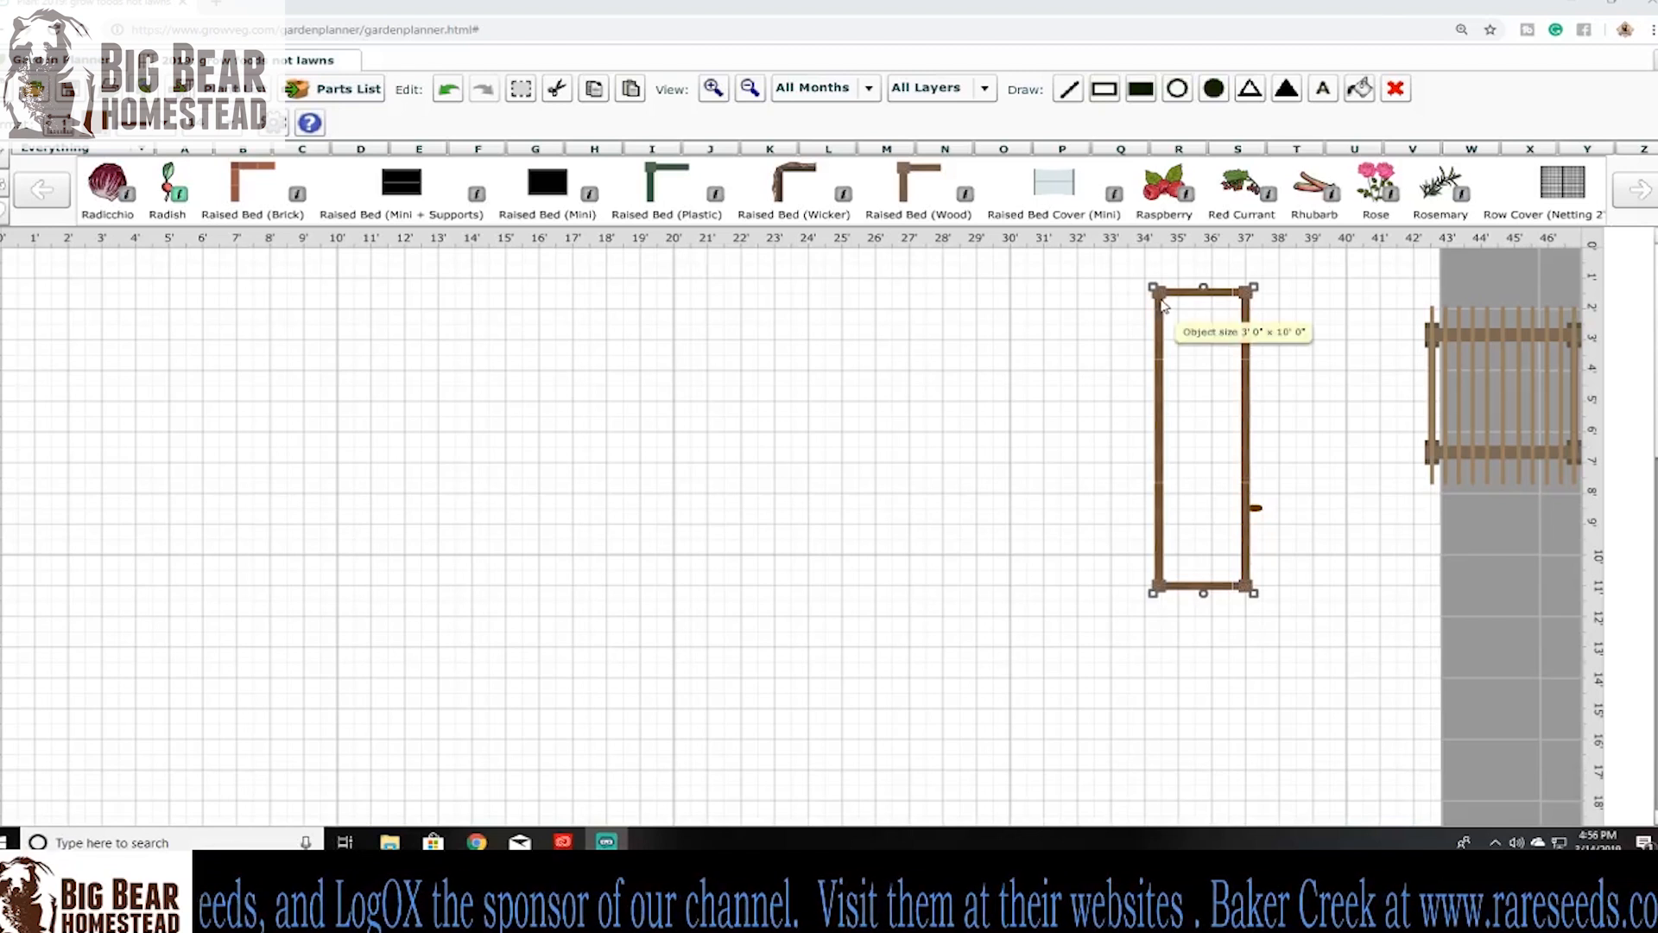
- Move the raised bed beside the arbor, with its upper corner at about 39' 6" across and 0' 5" down
left_click_drag(1162, 303, 1071, 508)
scroll(933, 370, "down", 2)
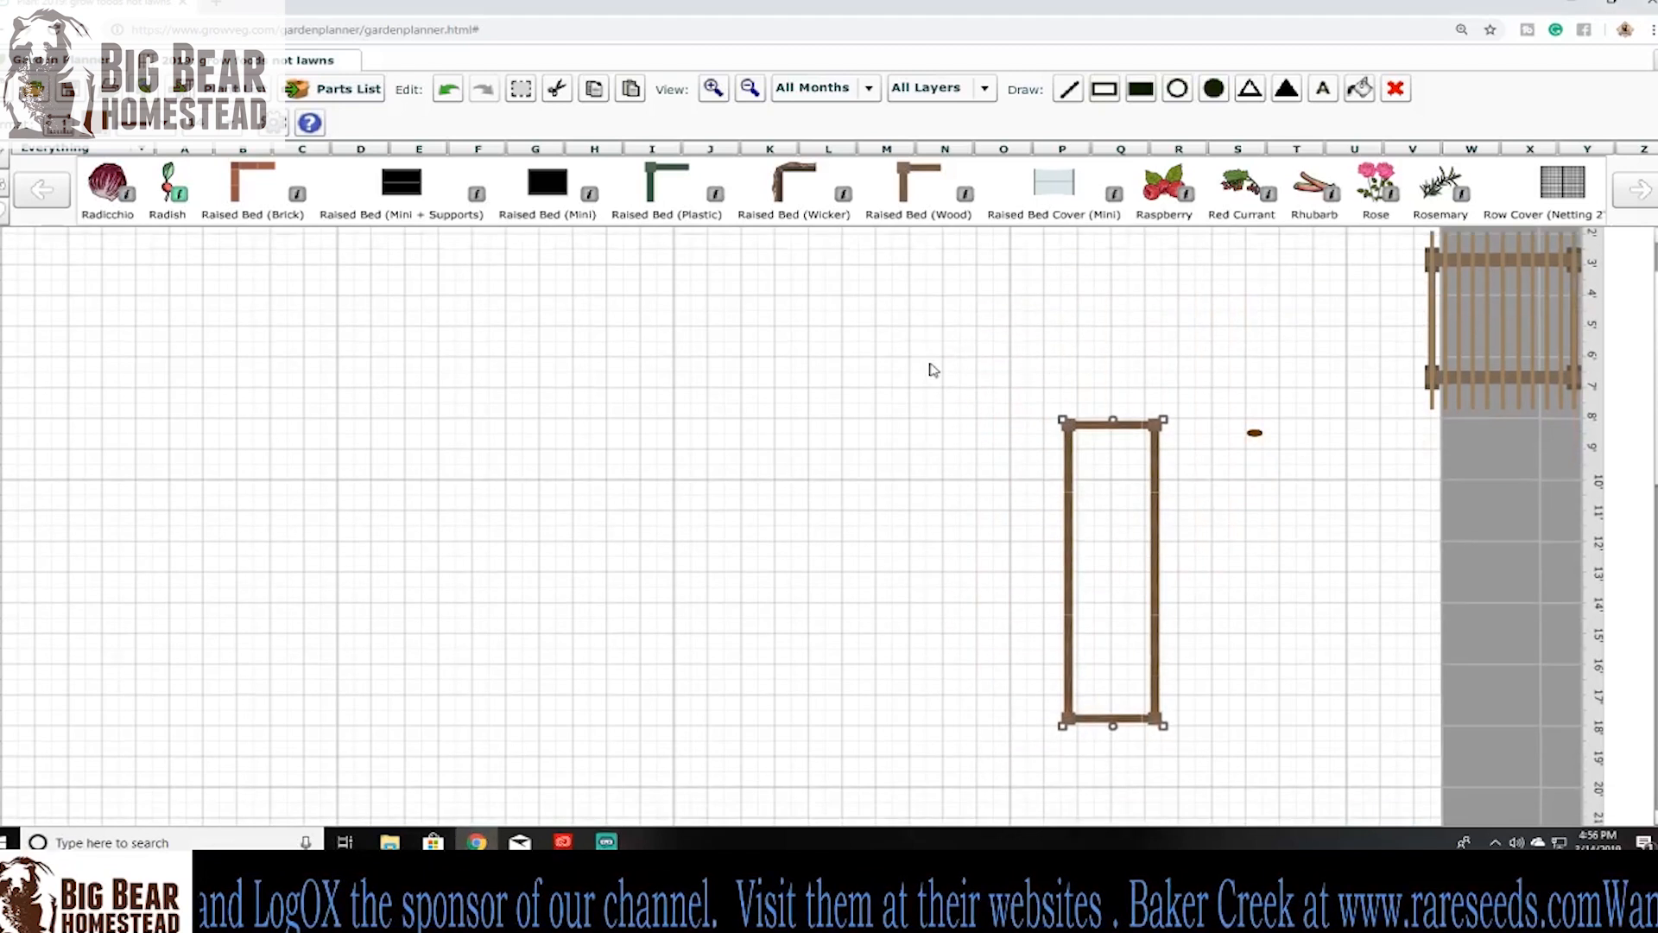
scroll(917, 356, "up", 3)
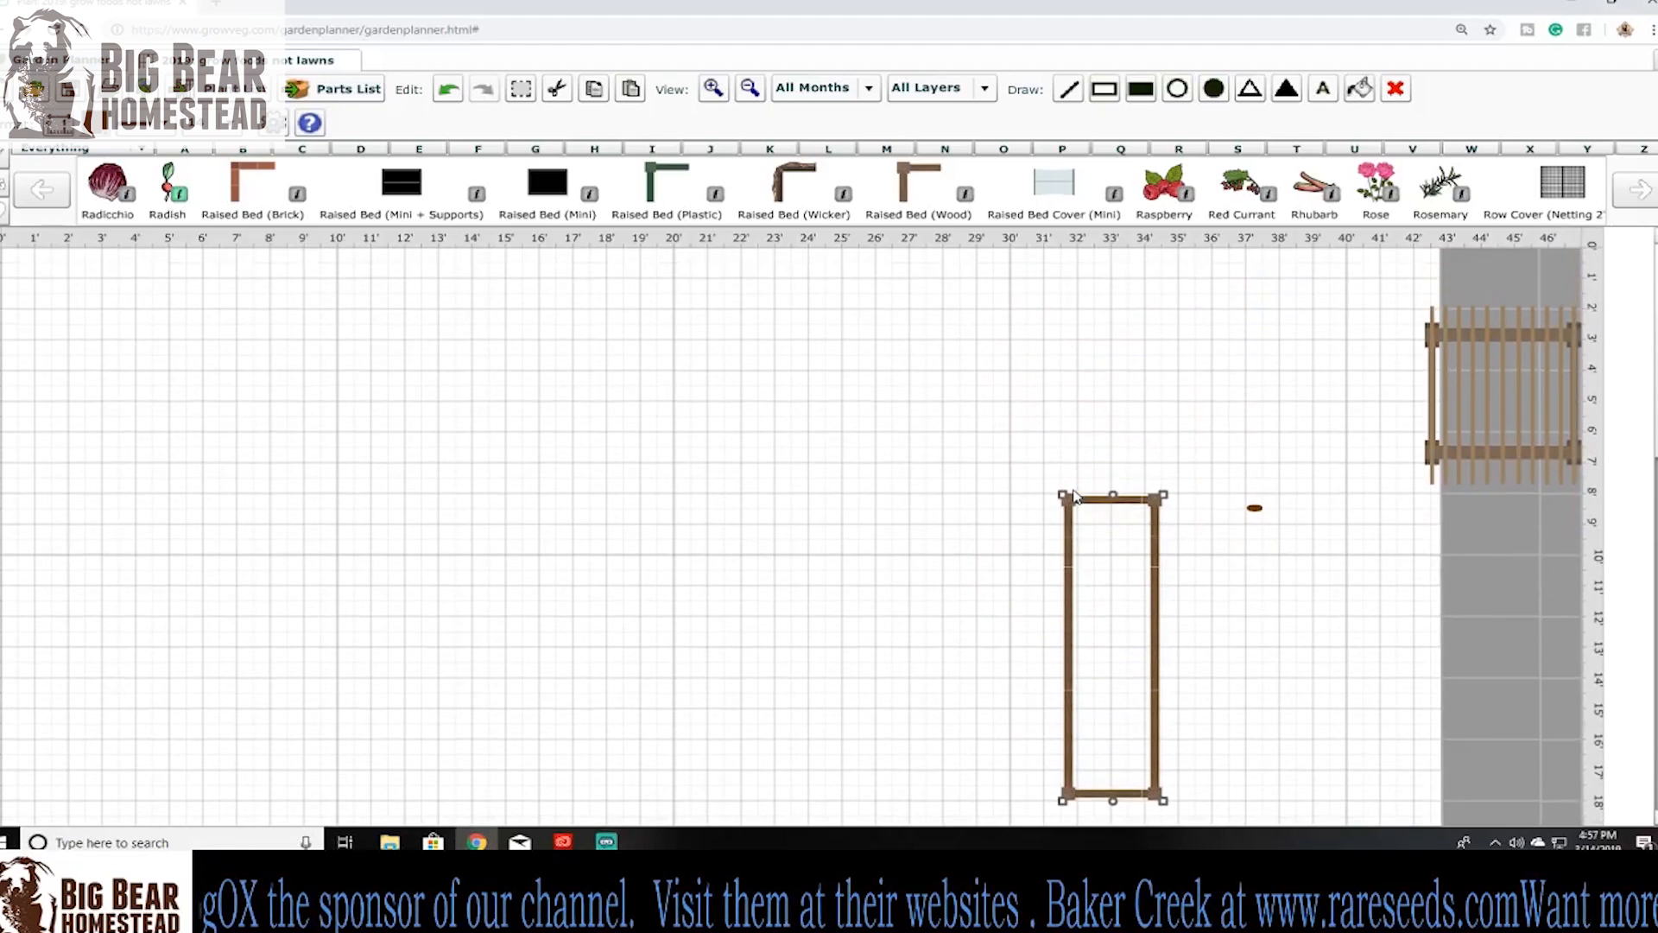
left_click_drag(1071, 499, 1337, 275)
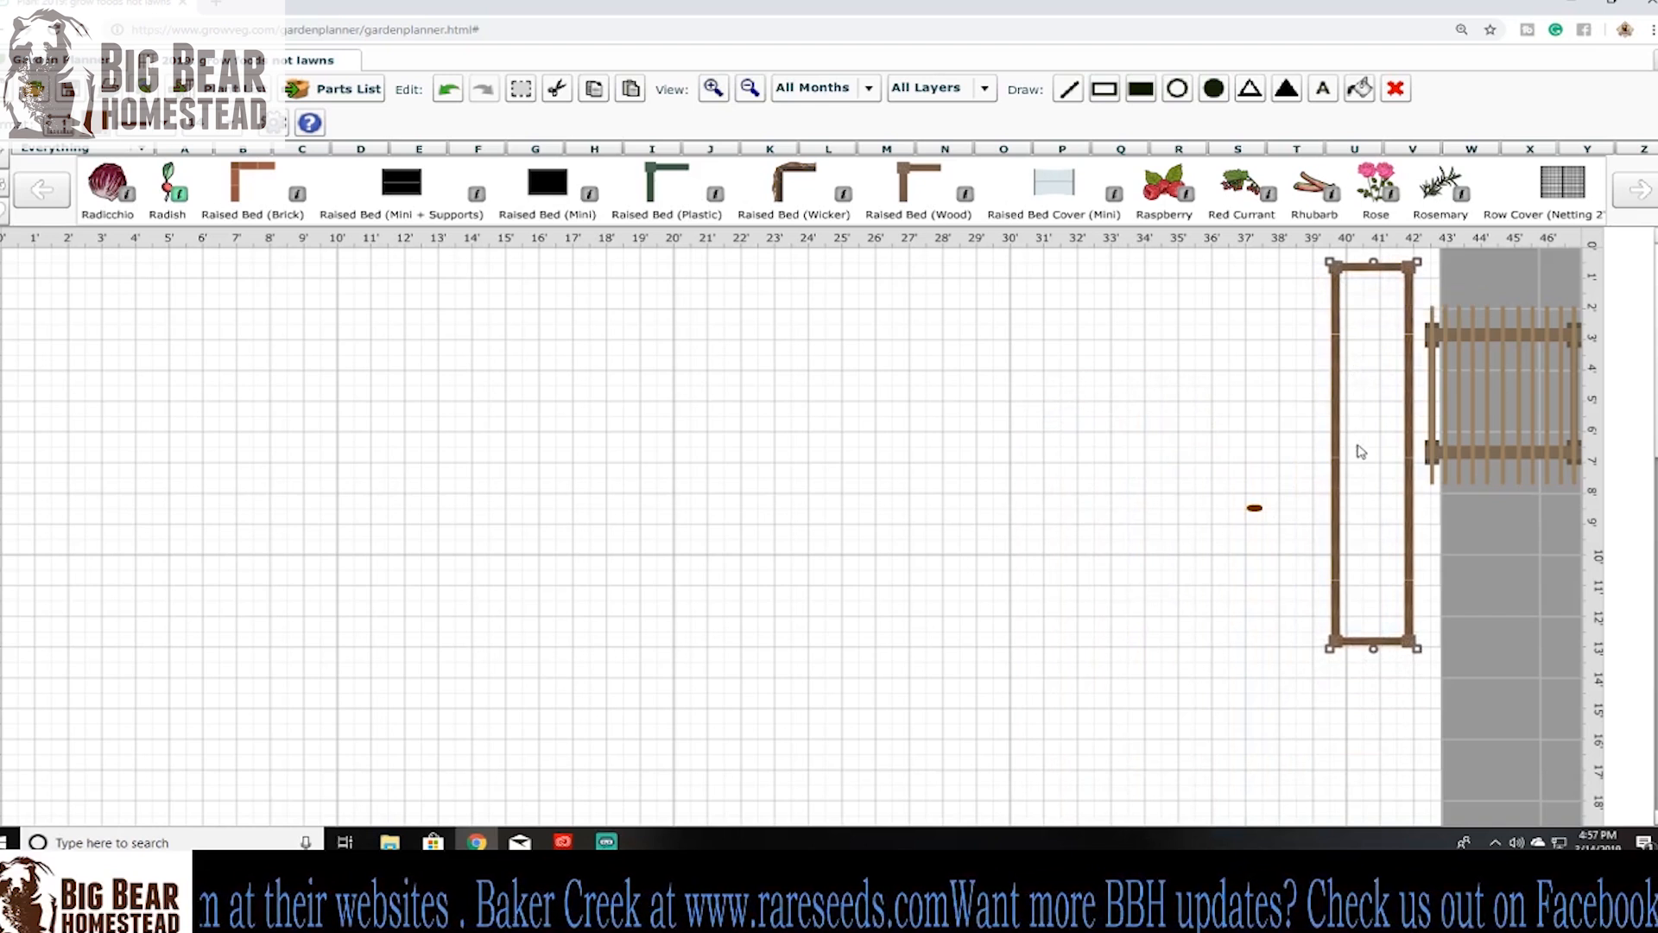
- Set the raised bed's size back to 3 ft by 10 ft and shift it clear of the arbor to about 39' across
double_click(1333, 645)
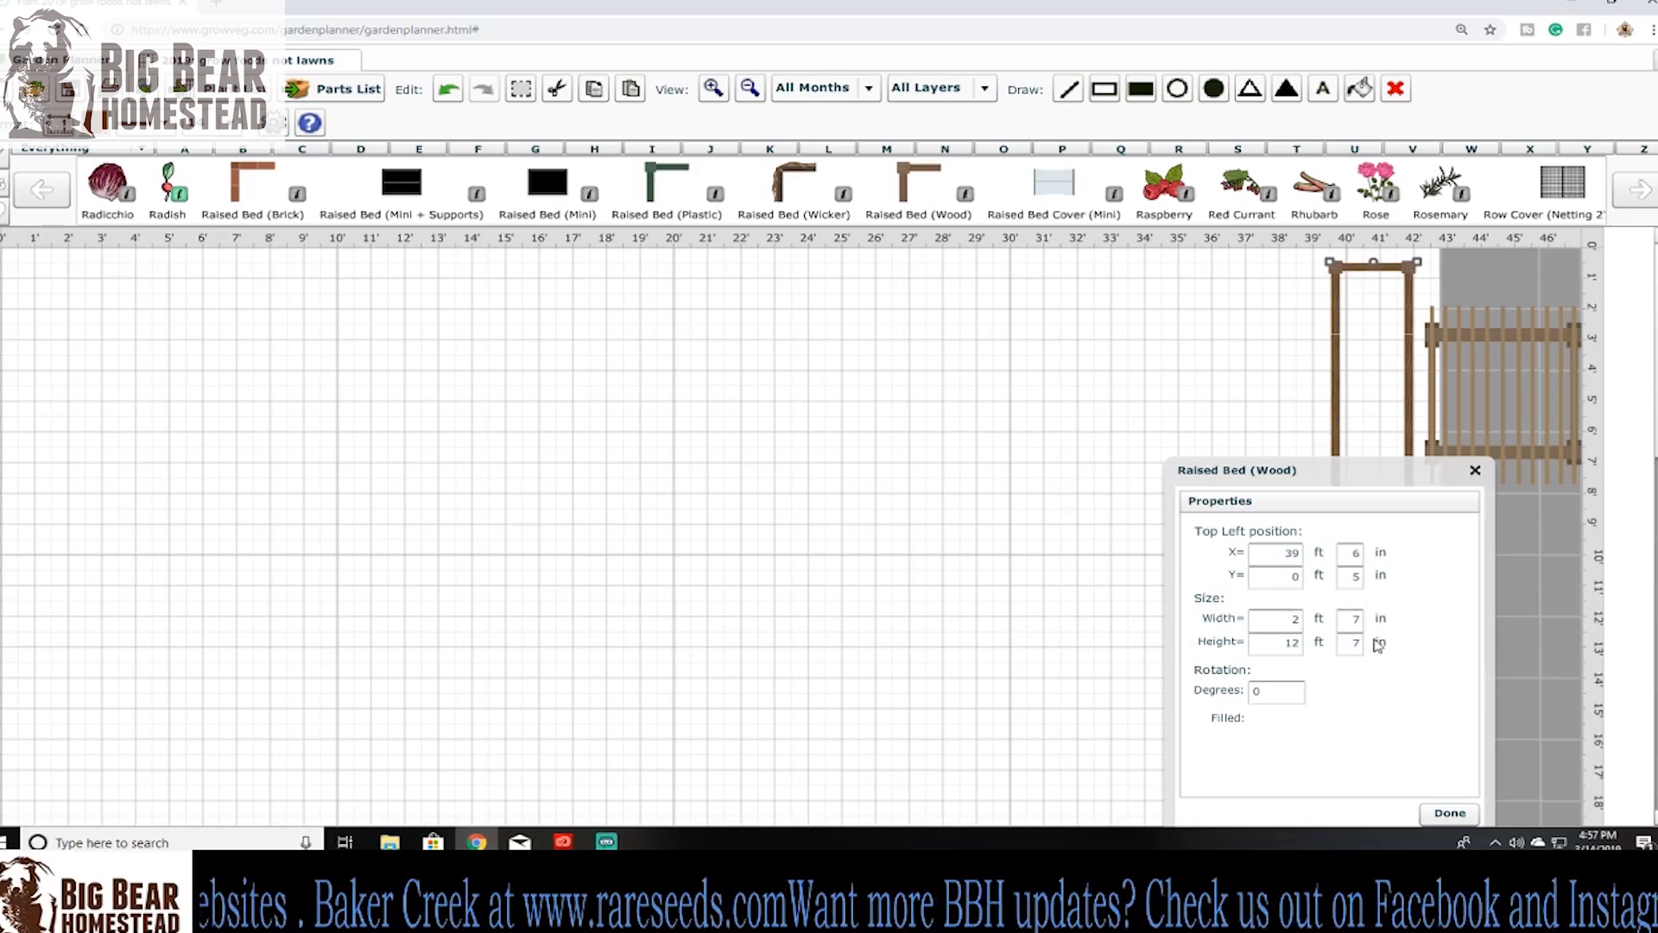
left_click_drag(1286, 621, 1313, 618)
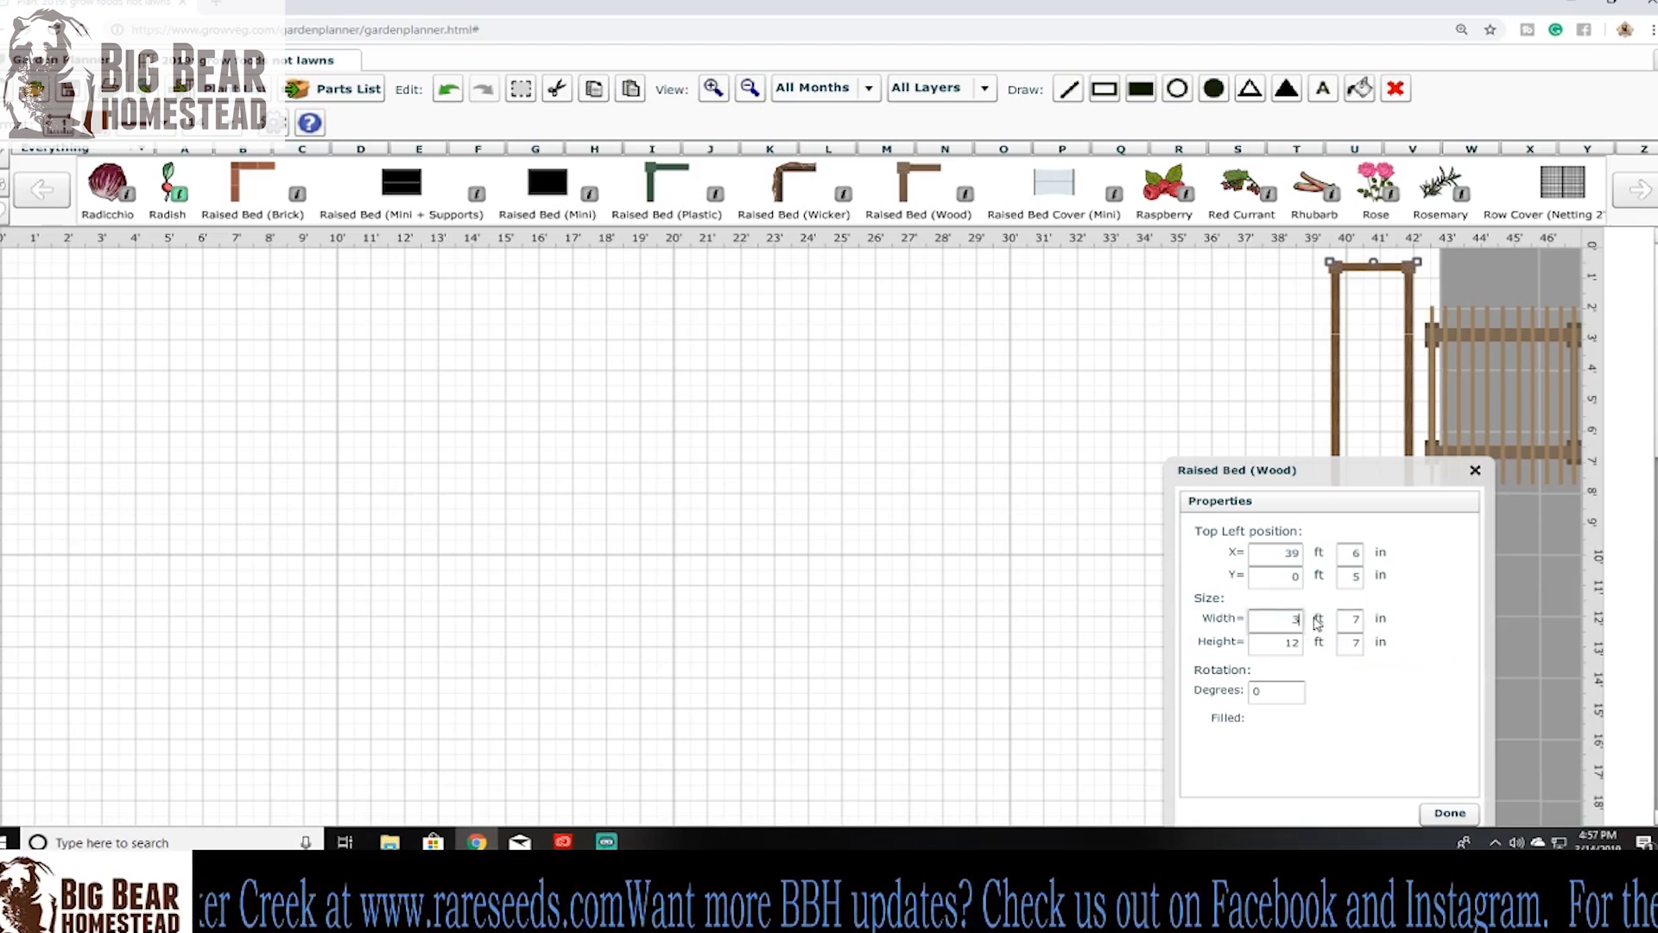
left_click_drag(1342, 621, 1368, 623)
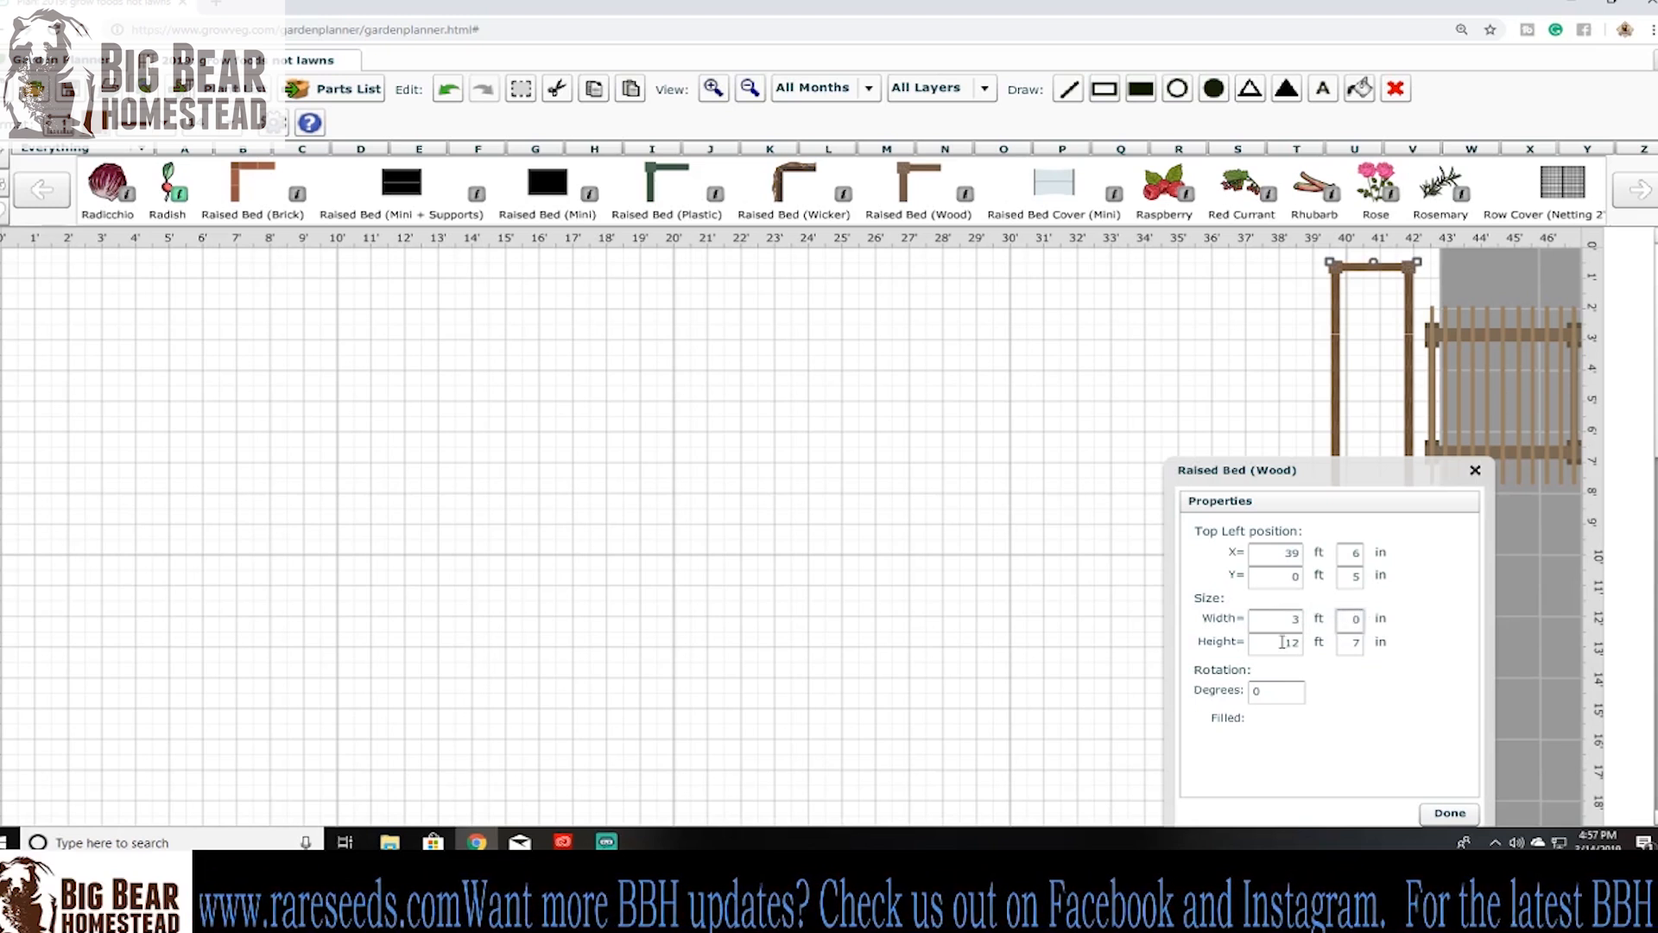
left_click_drag(1287, 643, 1324, 649)
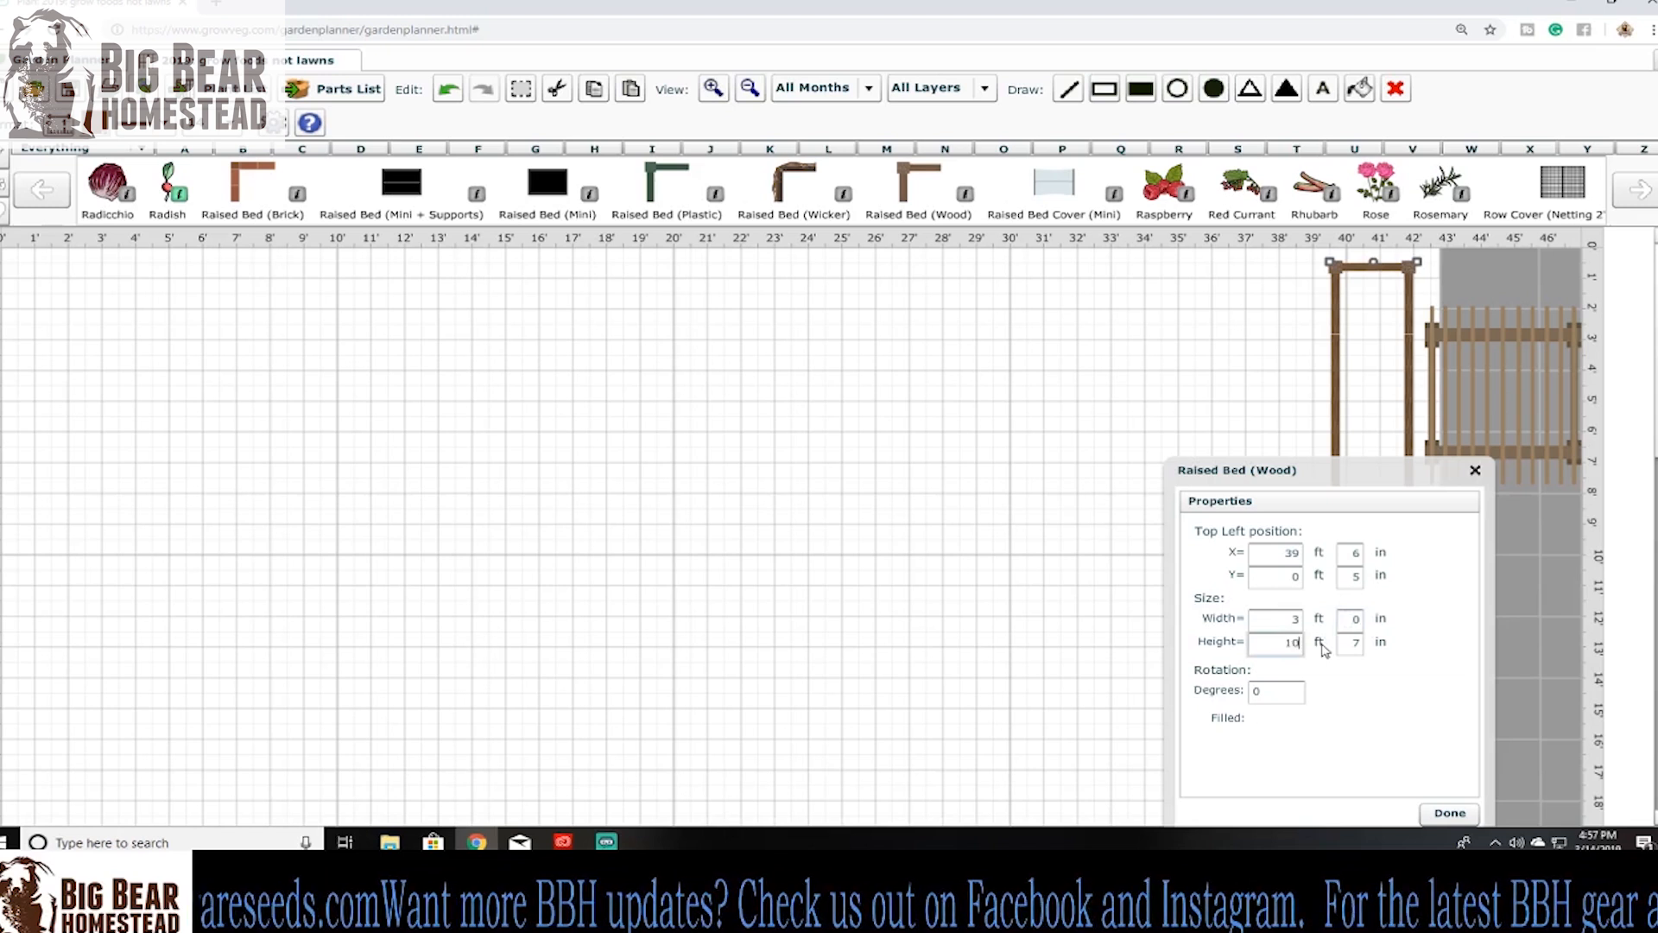
left_click_drag(1355, 646, 1385, 647)
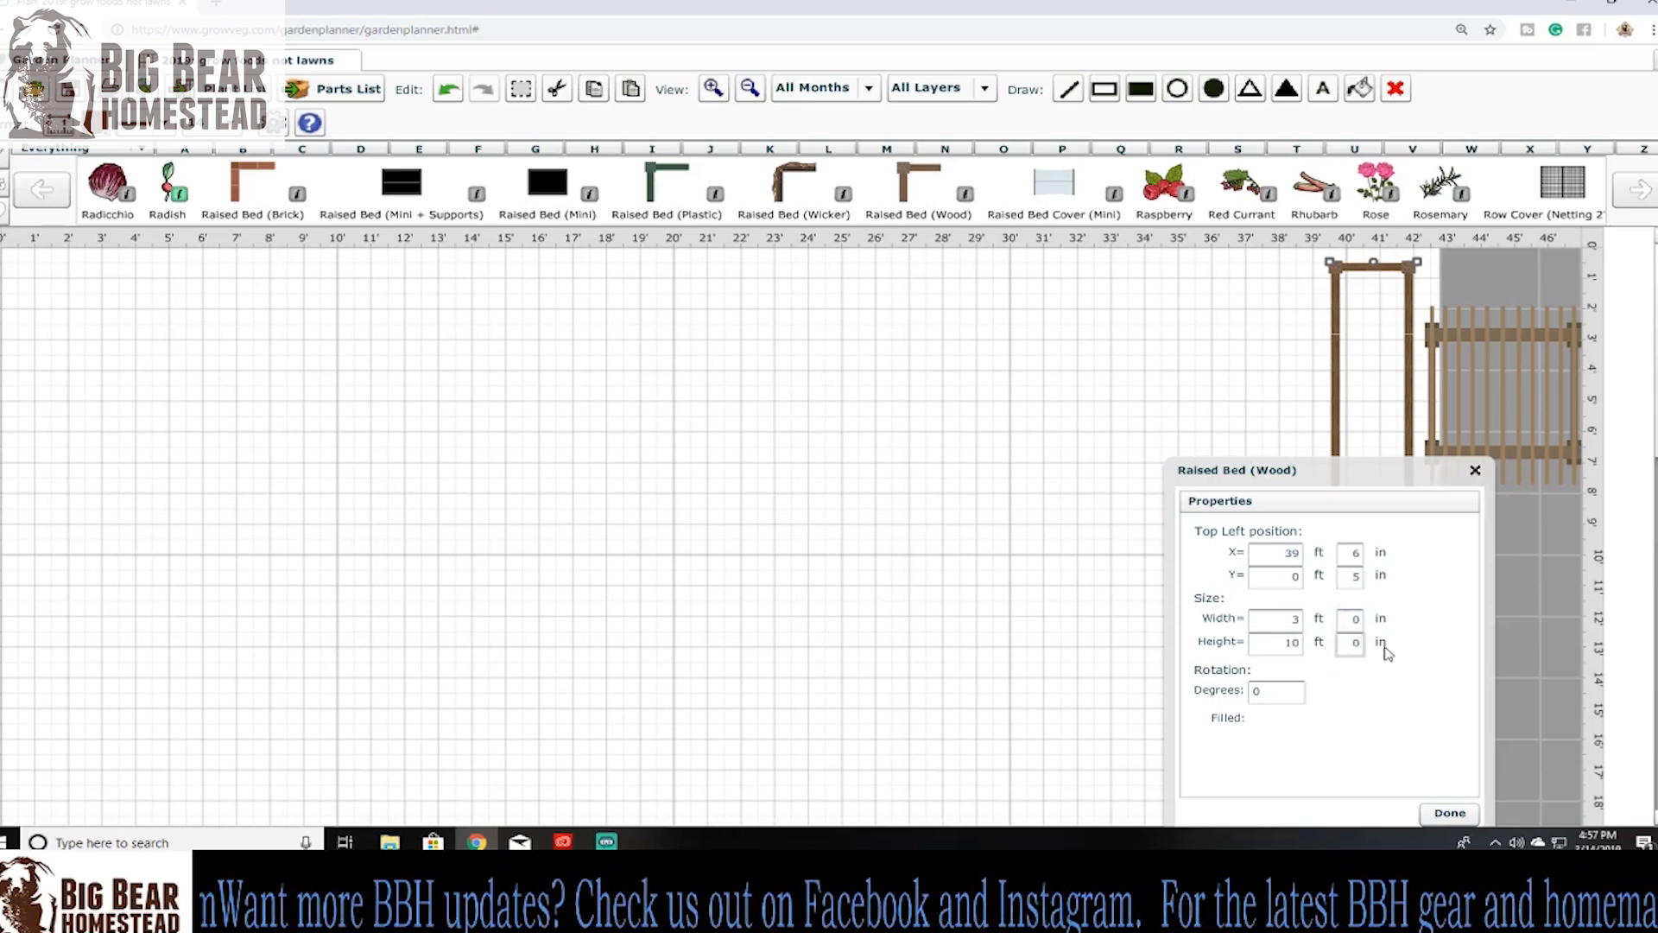
left_click(1454, 813)
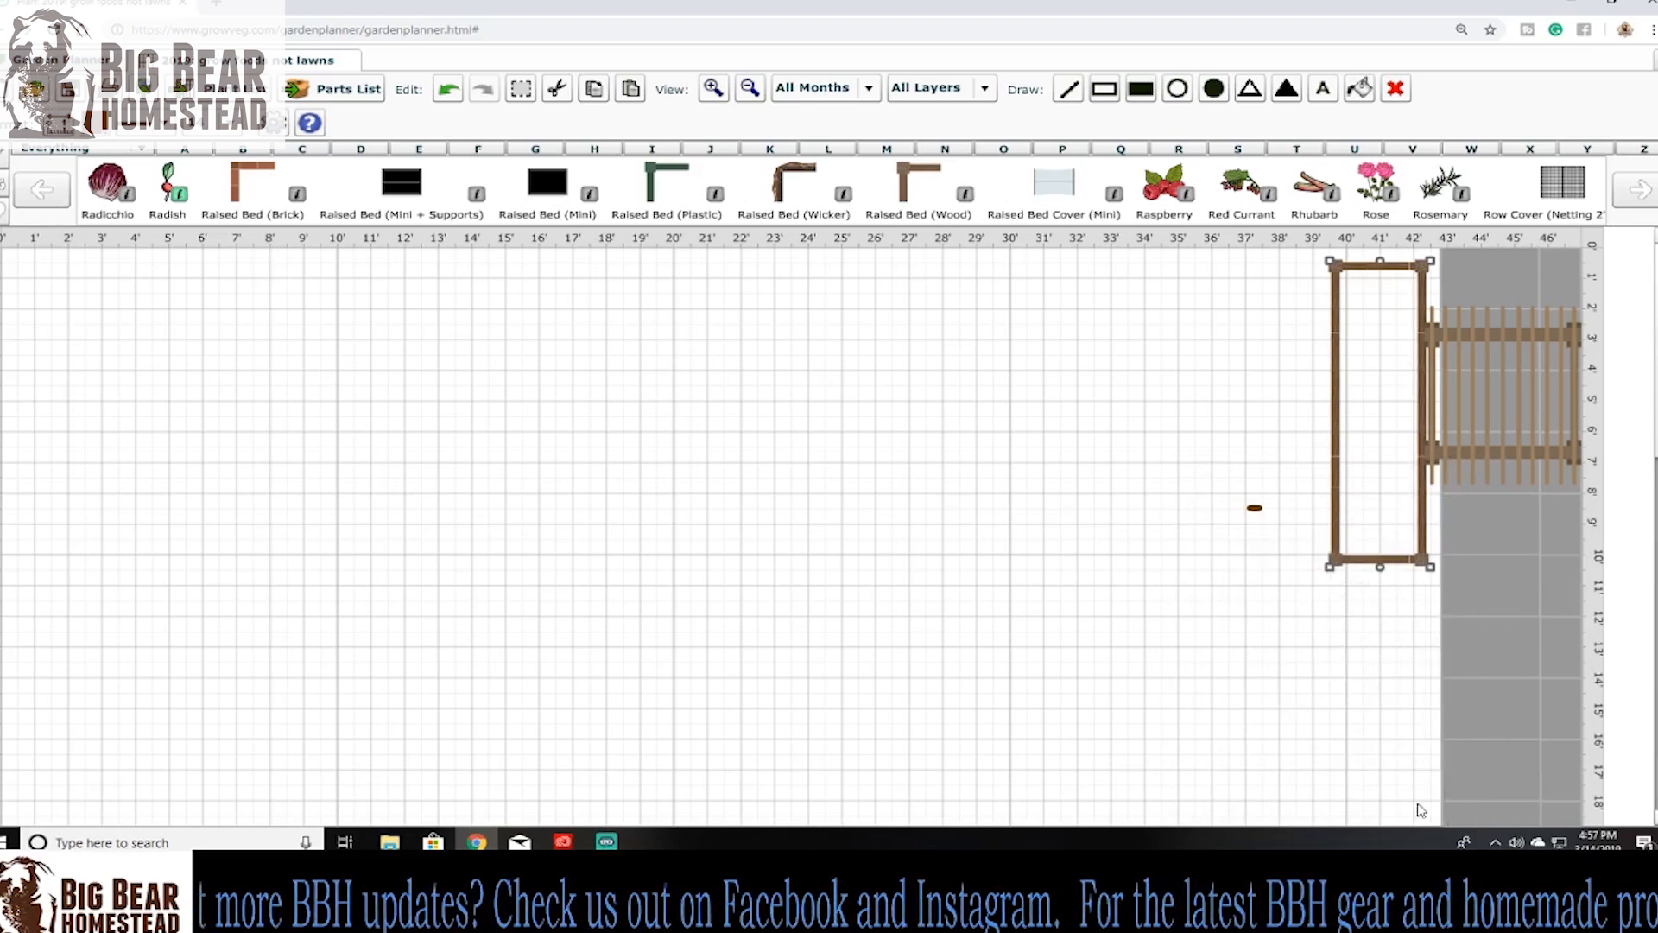
left_click_drag(1340, 280, 1327, 276)
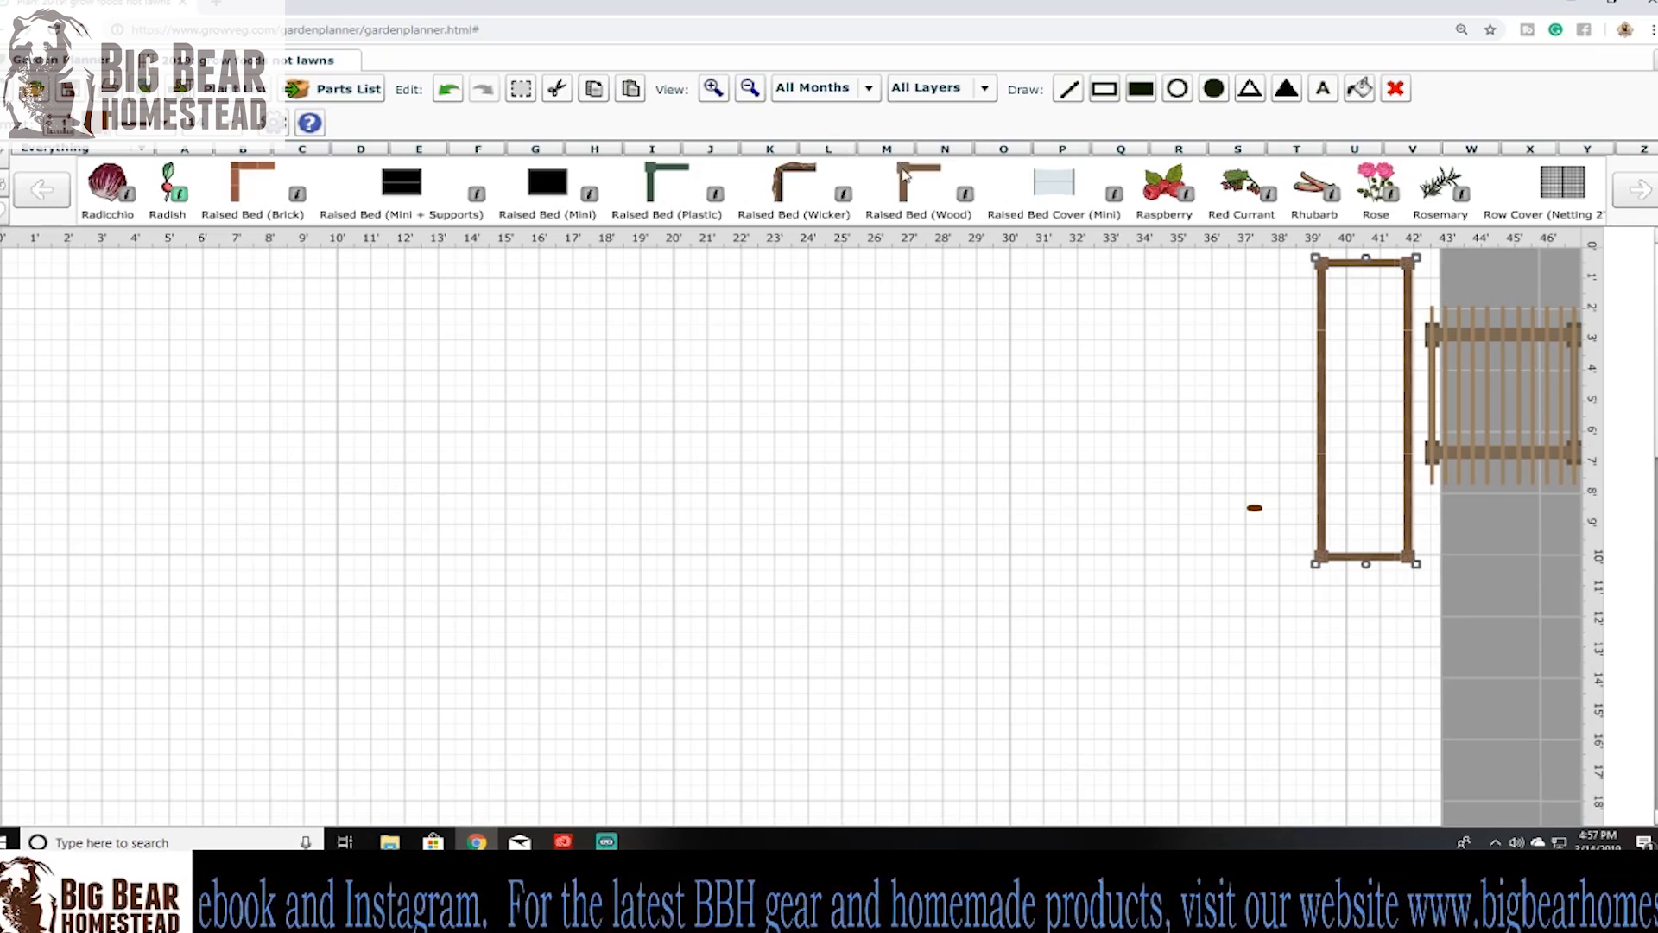
- Add a second wooden raised bed, about 6' 6" by 4' 6", along the upper edge directly beside the first bed
left_click_drag(905, 173, 836, 440)
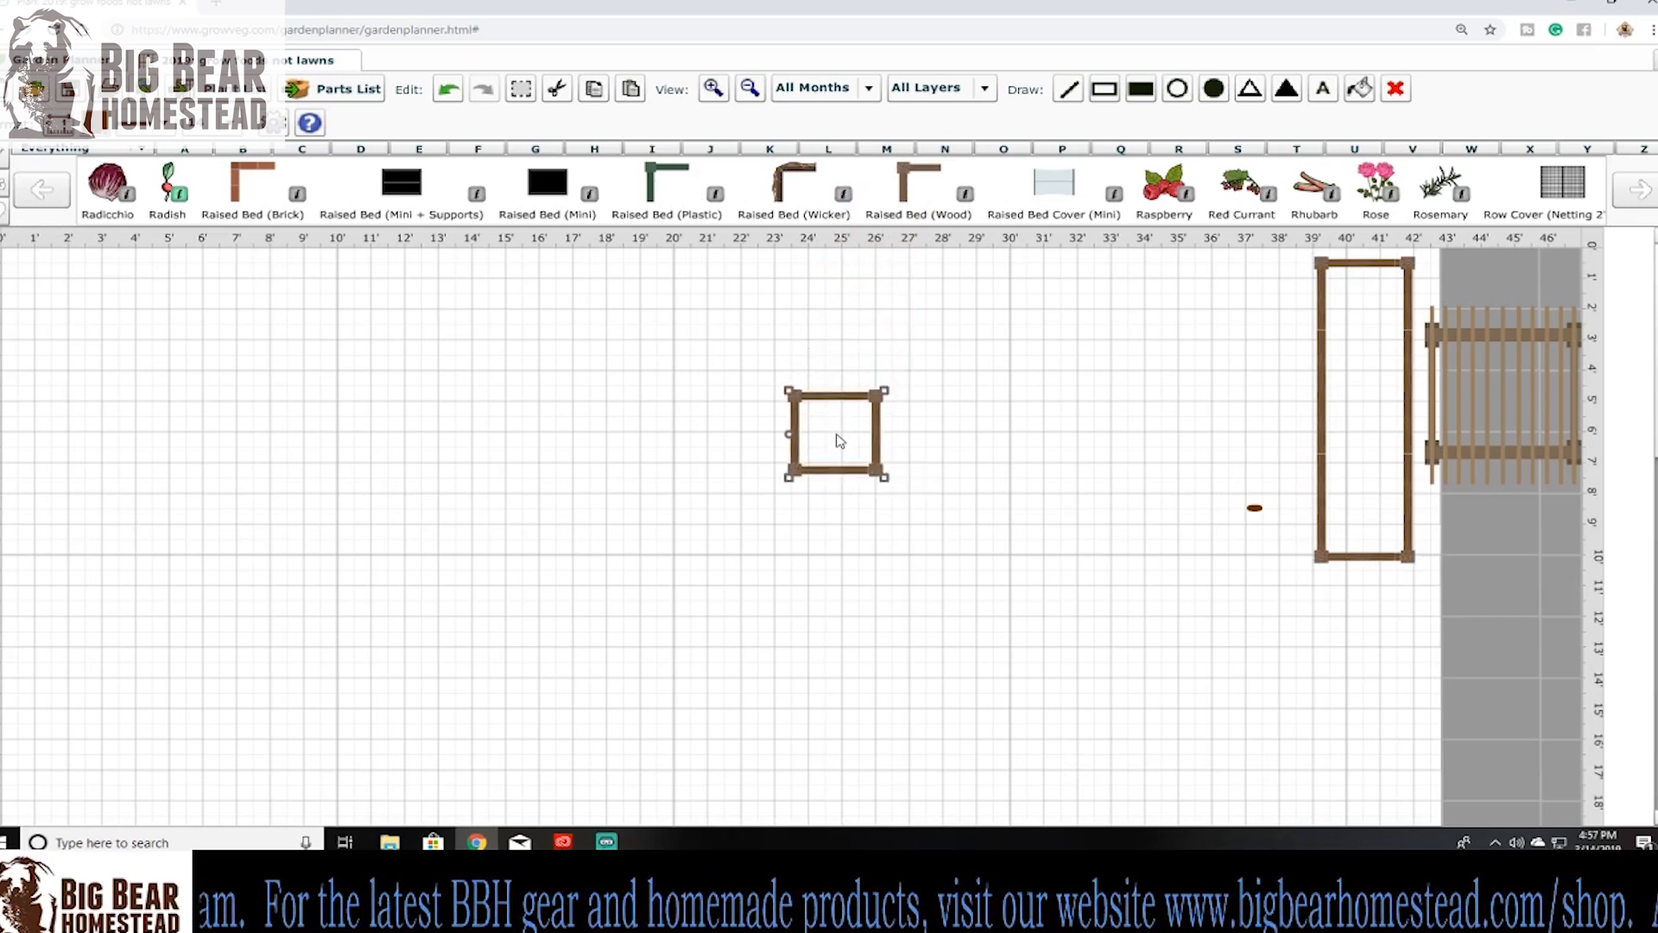
left_click_drag(796, 395, 675, 346)
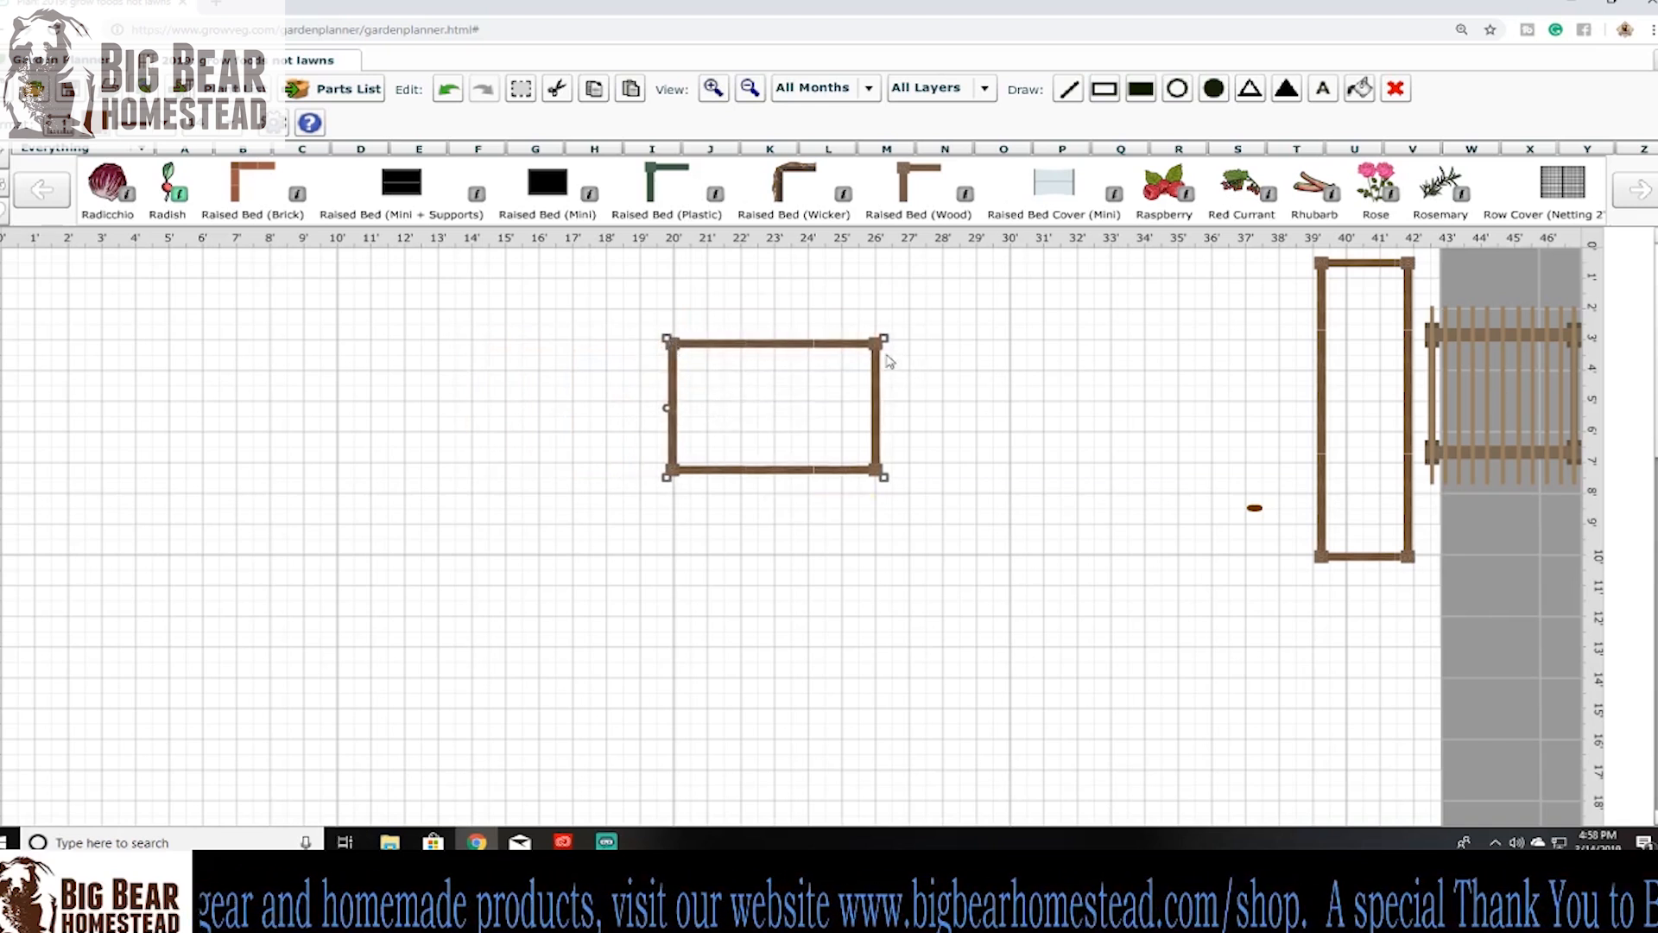
left_click_drag(880, 348, 1313, 267)
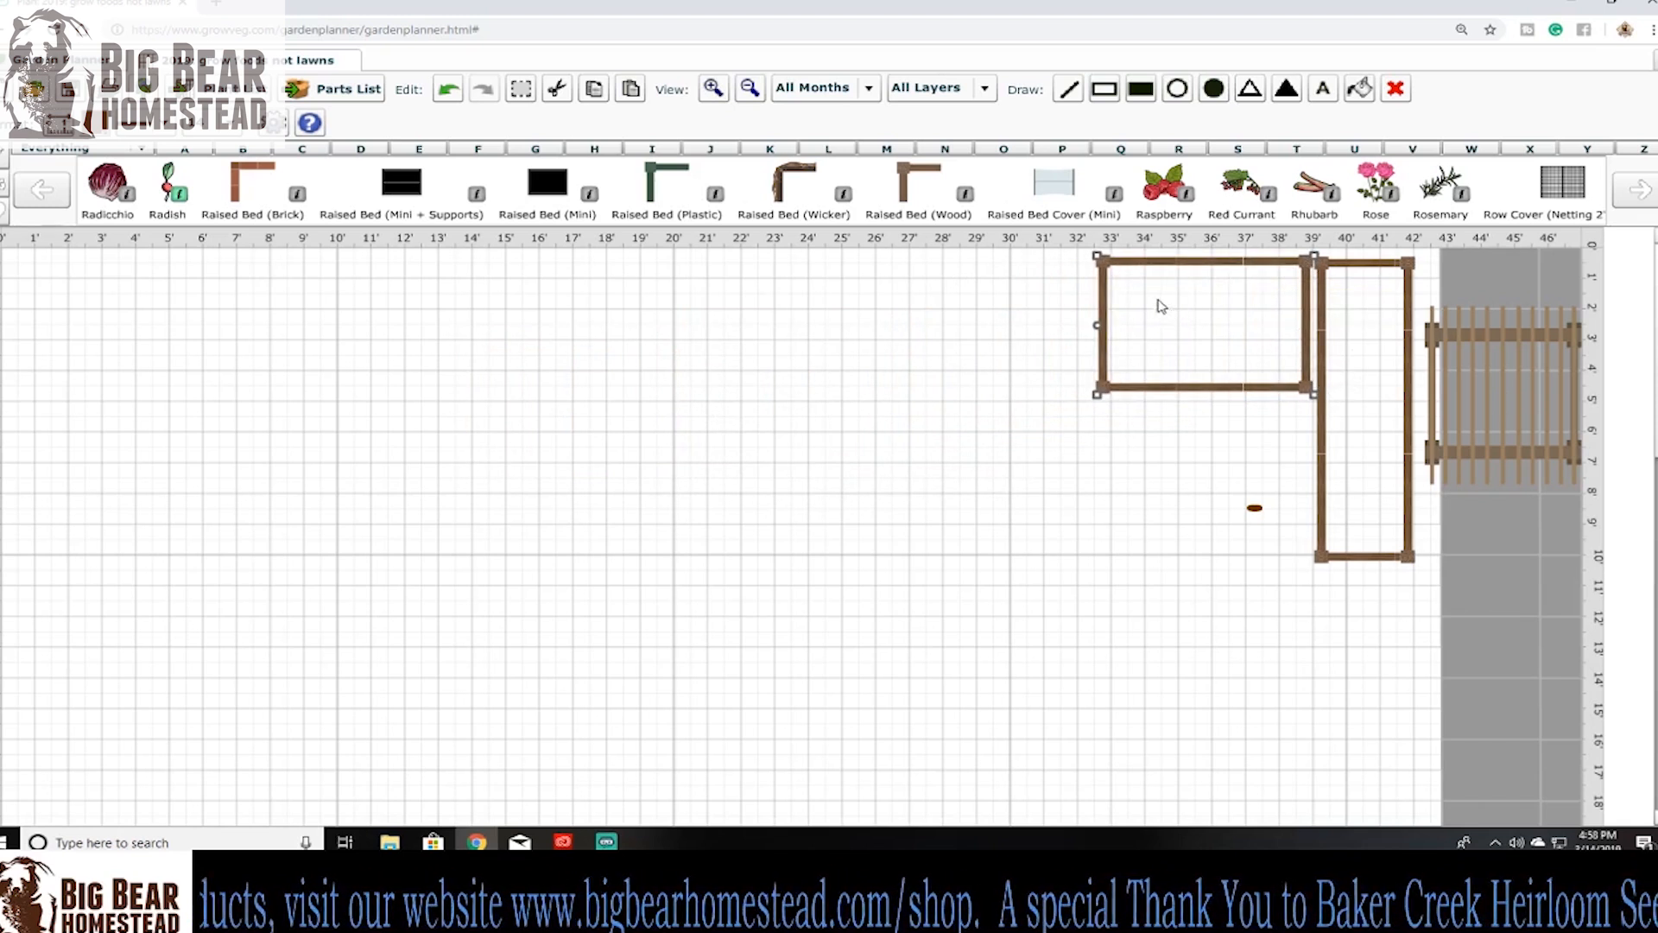
- Set the second raised bed's width and height to 3 ft 0 in each
double_click(1104, 265)
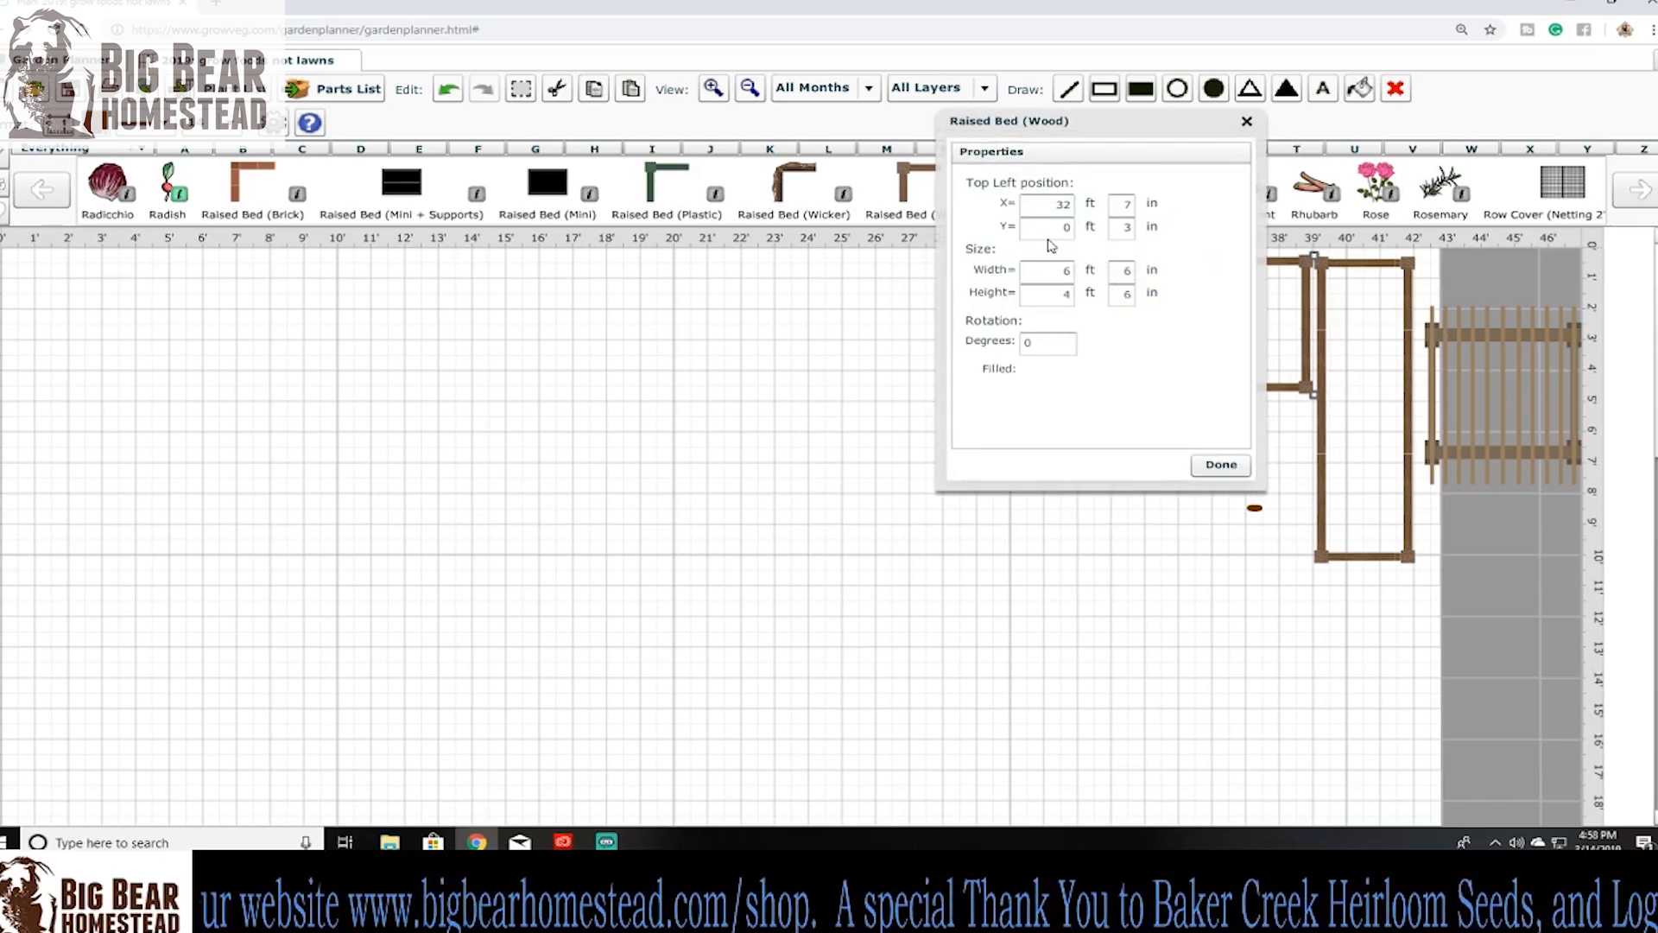
double_click(1049, 273)
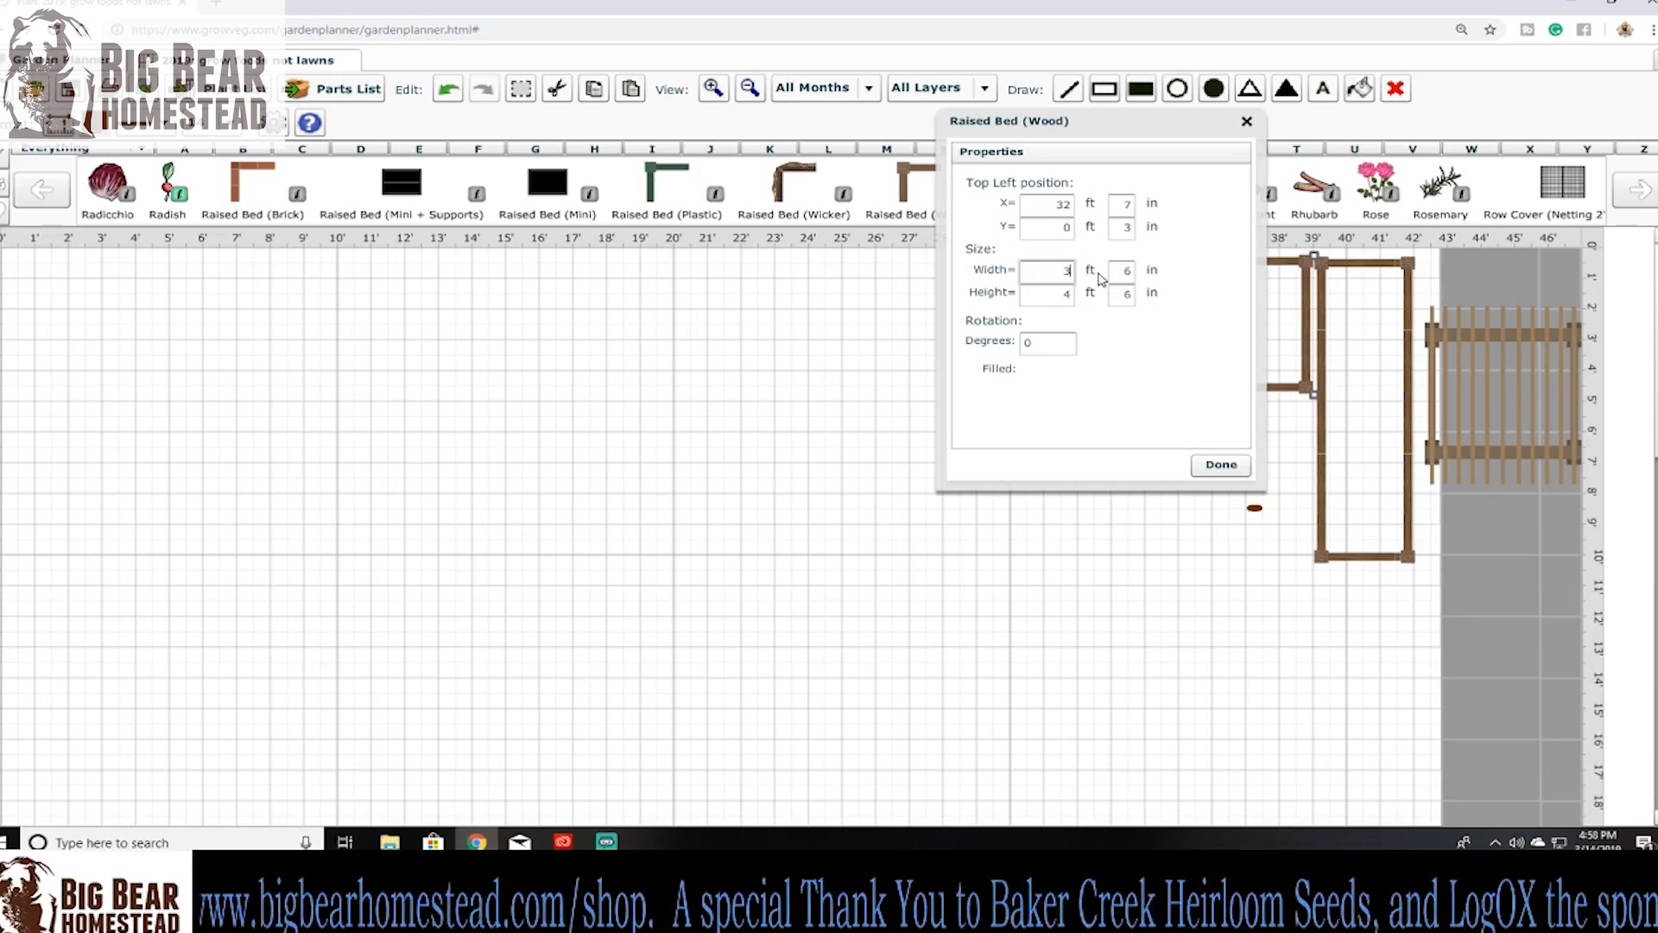
key("Tab")
key("Tab")
type("3")
key("Tab")
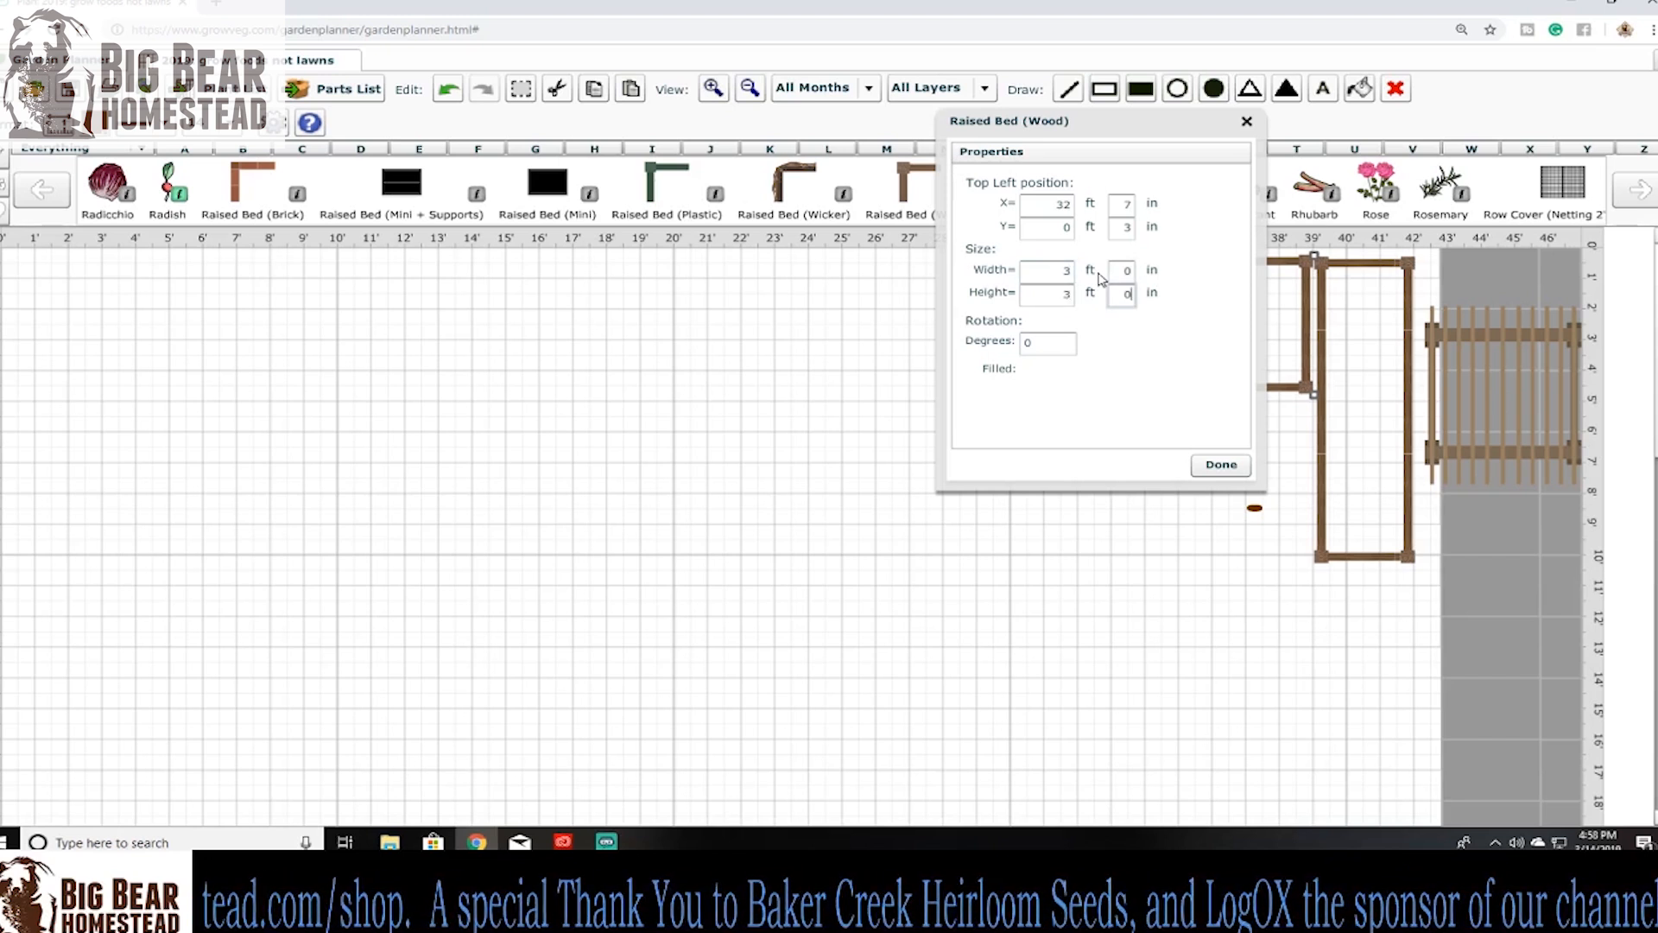
left_click(1222, 463)
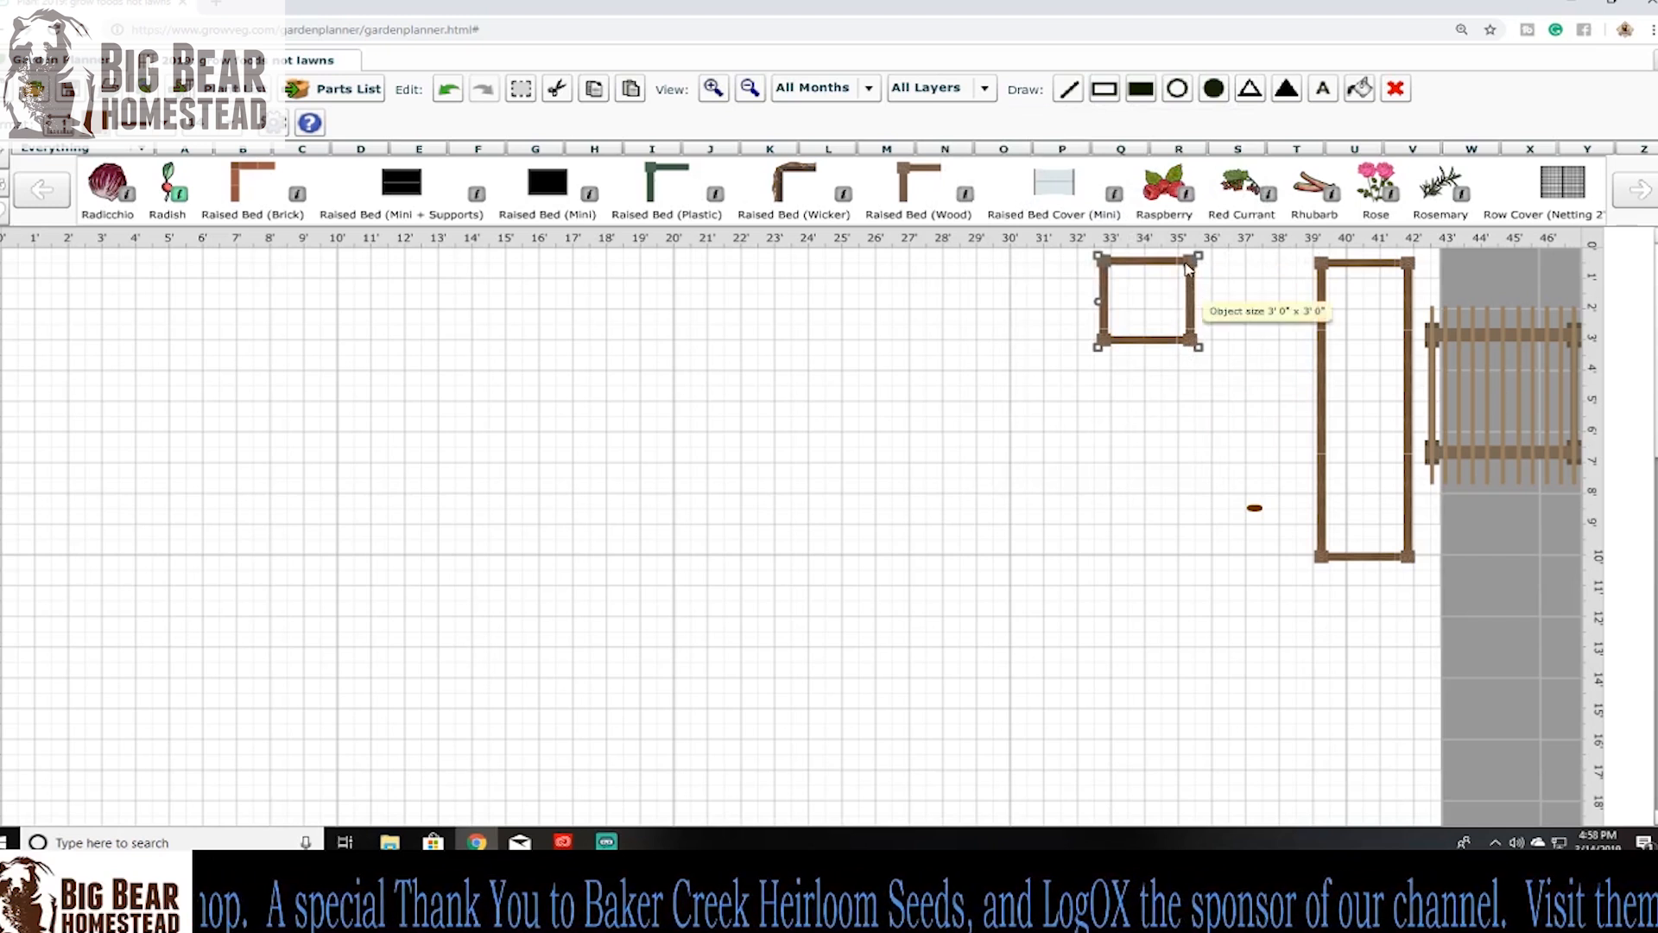
- Move the 3 ft square bed below the long raised bed, aligned with it and starting at about 12' 6" down
left_click_drag(1190, 265, 1412, 644)
scroll(890, 577, "down", 2)
scroll(882, 571, "up", 2)
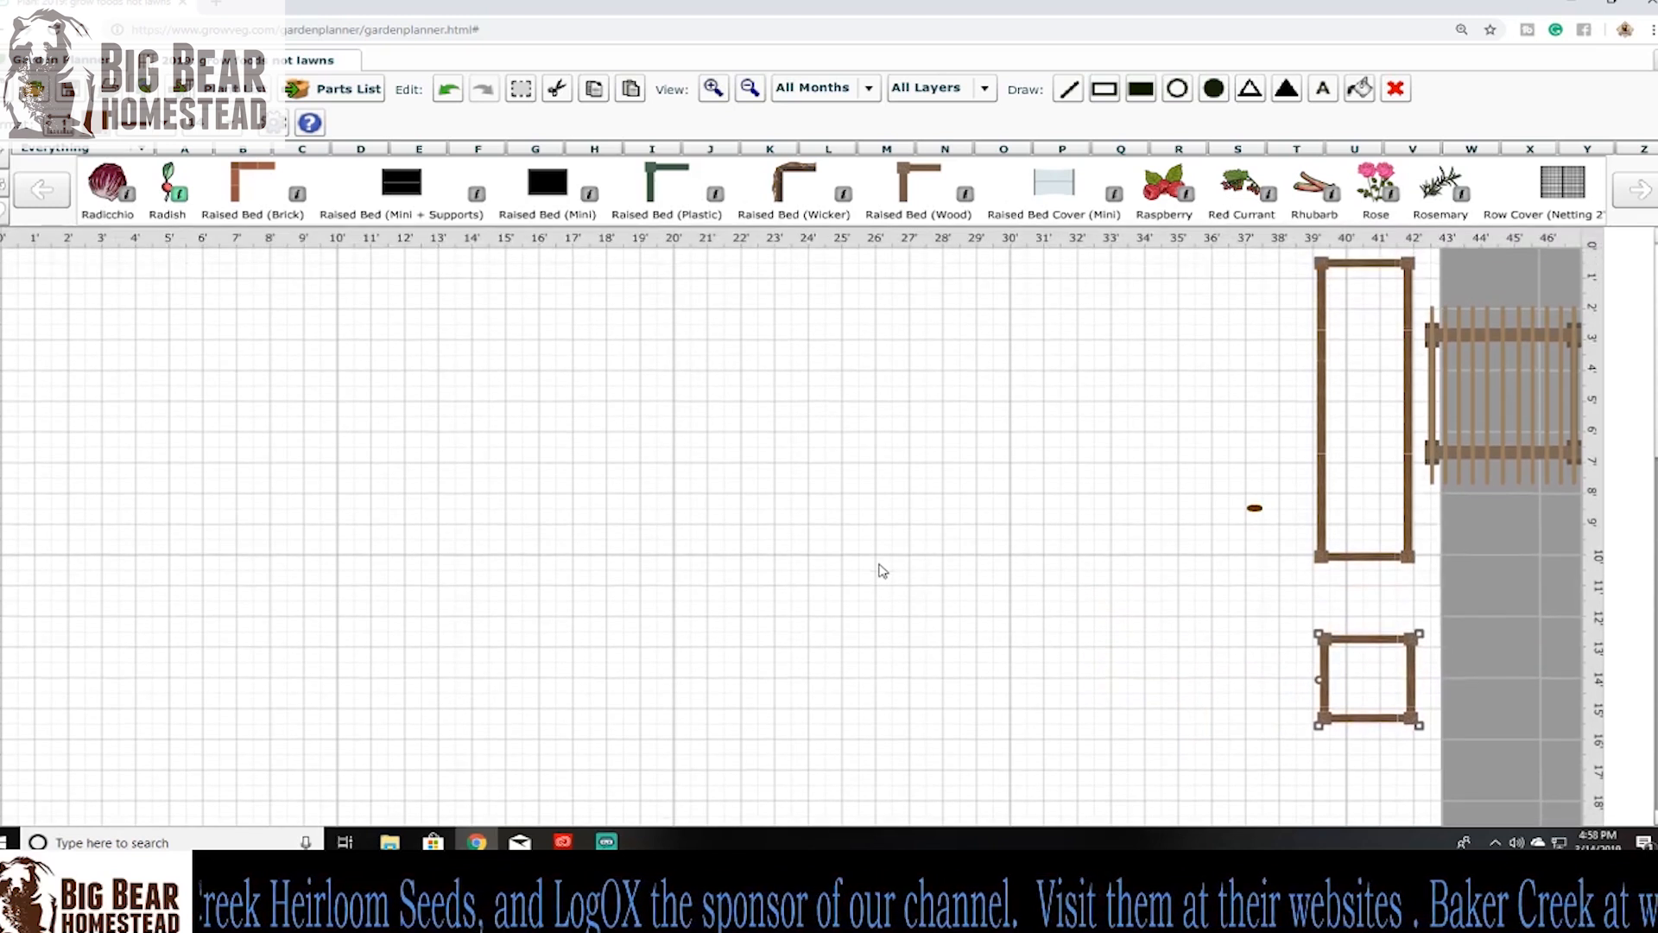